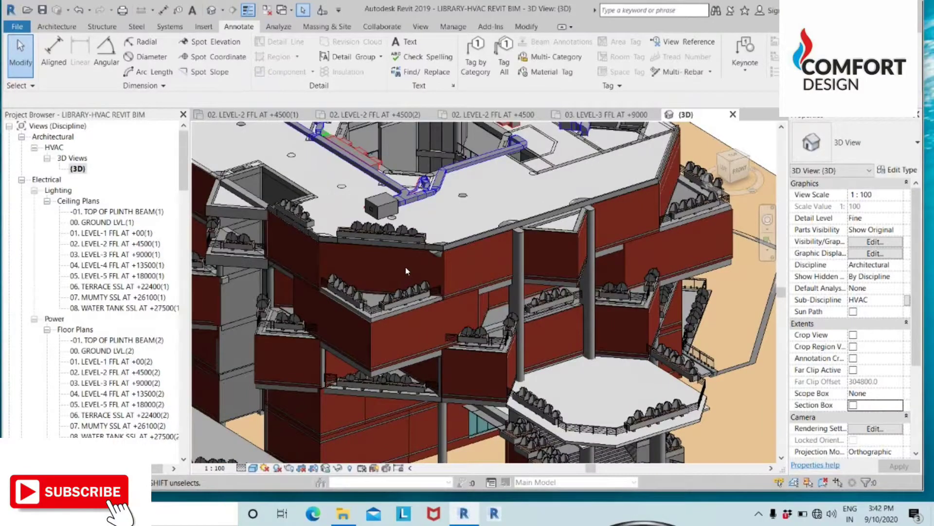
# Examine the rooftop ductwork, the equipment box and its position on the building in the 3D view
pyautogui.scroll(2, 456, 220)
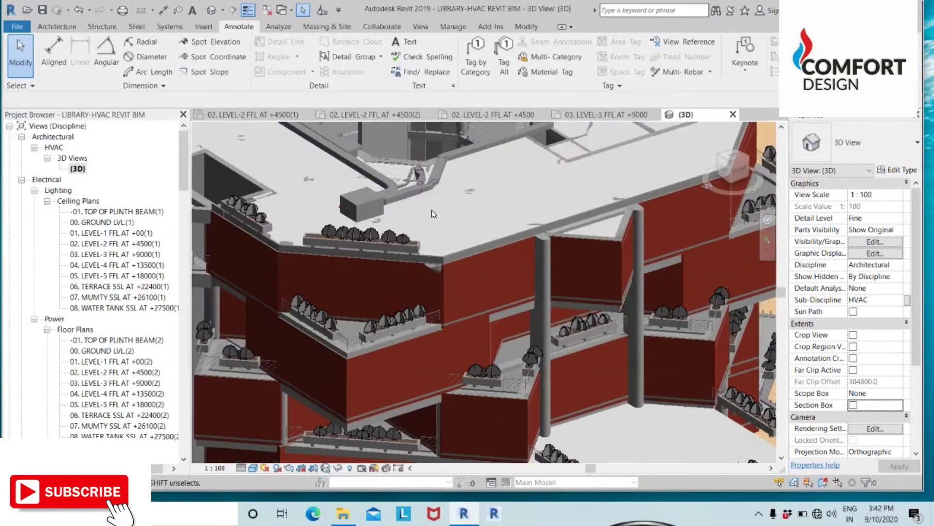
pyautogui.moveTo(456, 222); pyautogui.dragTo(473, 296, button='middle')
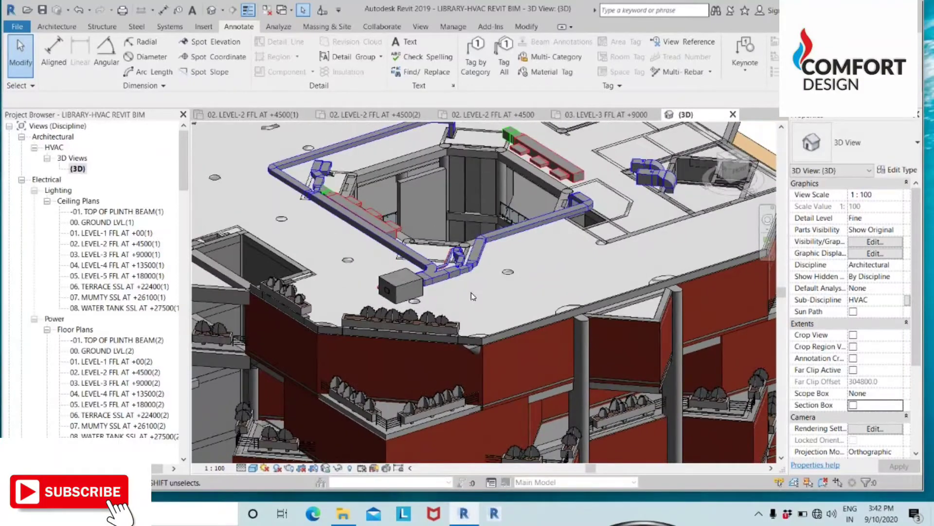
pyautogui.scroll(2, 472, 291)
pyautogui.scroll(-2, 471, 287)
pyautogui.scroll(3, 470, 282)
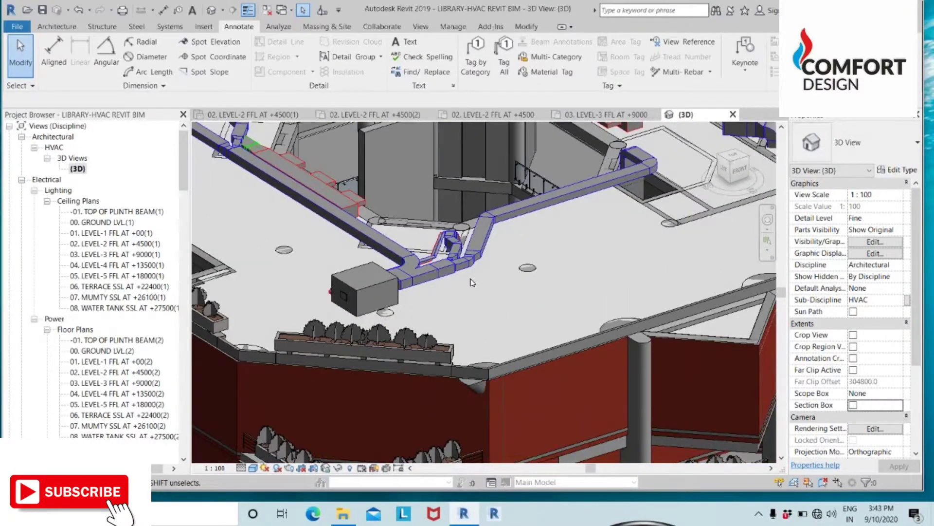
pyautogui.scroll(2, 470, 282)
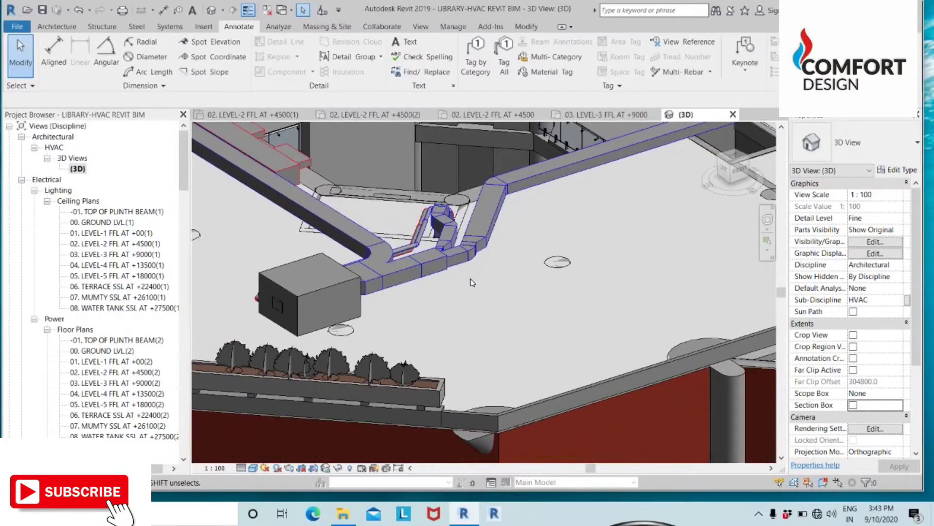
pyautogui.scroll(-5, 470, 282)
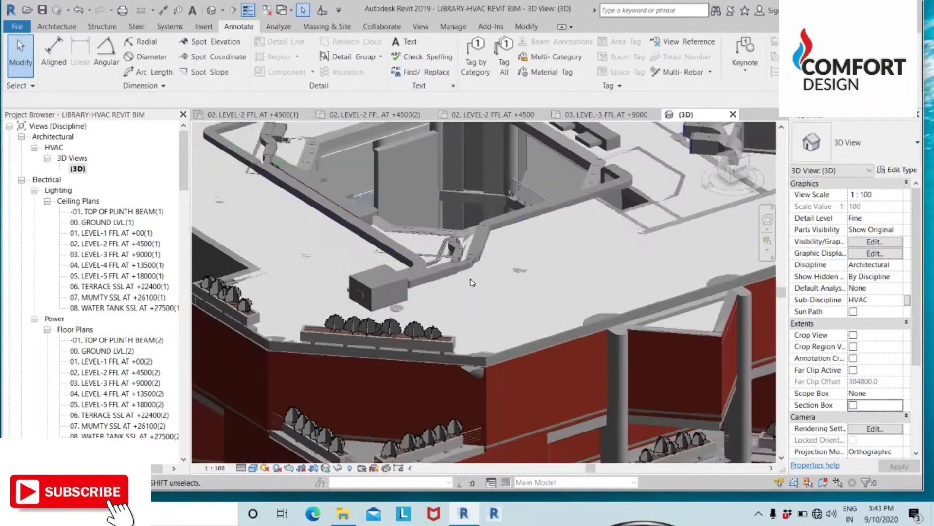
pyautogui.scroll(-5, 470, 283)
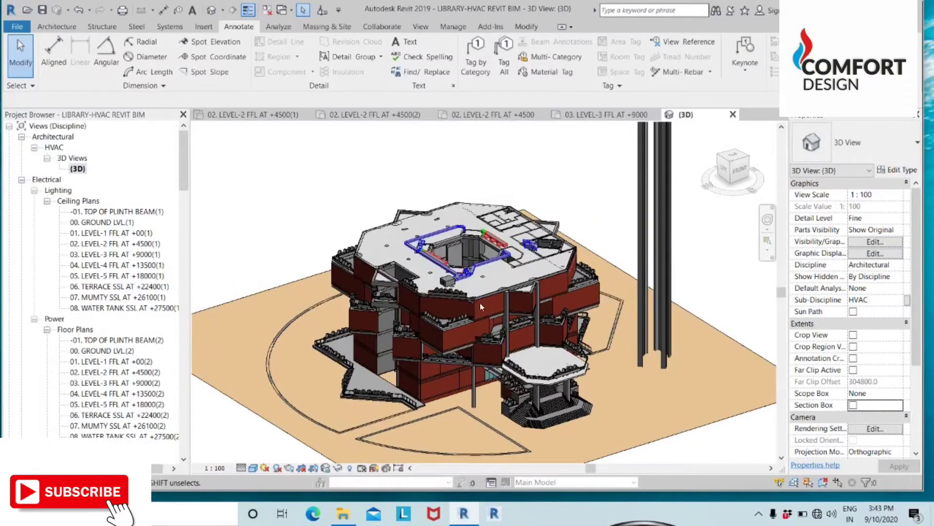
pyautogui.scroll(2, 553, 245)
pyautogui.scroll(-4, 566, 232)
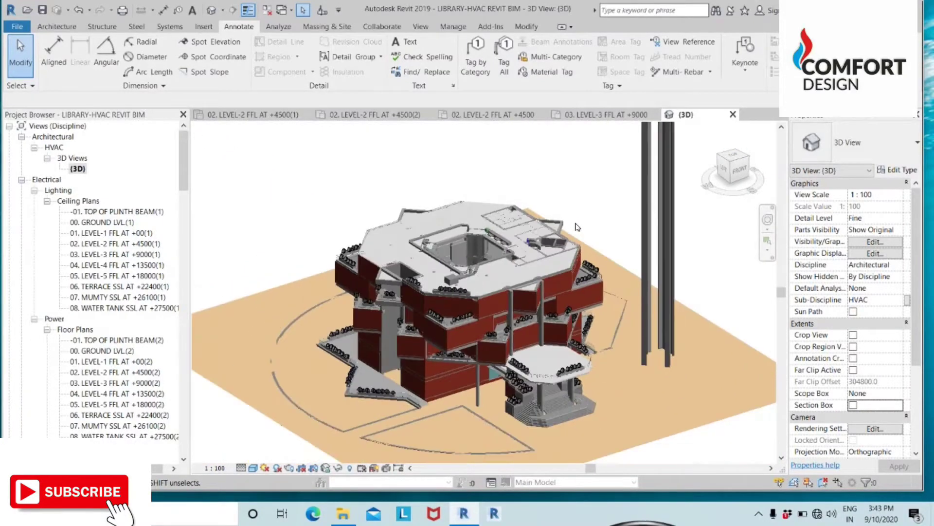
pyautogui.scroll(3, 484, 242)
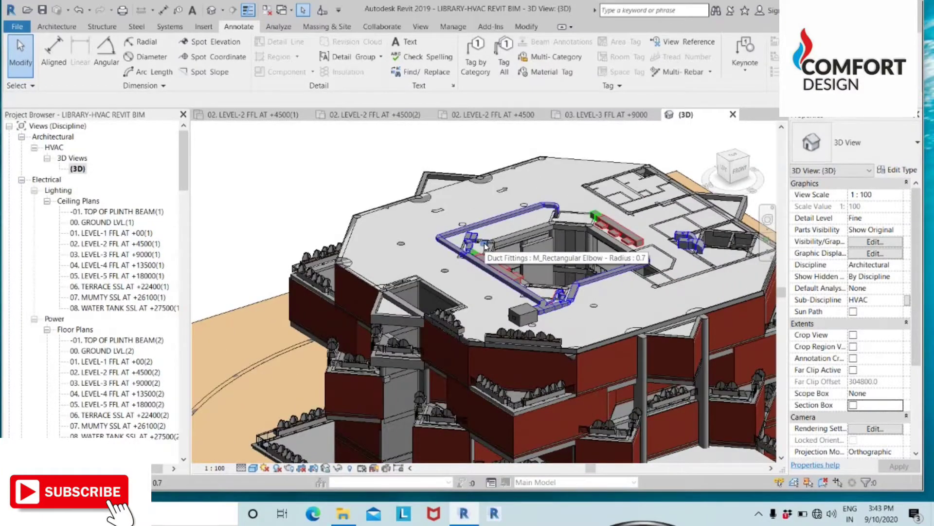
pyautogui.scroll(-2, 483, 243)
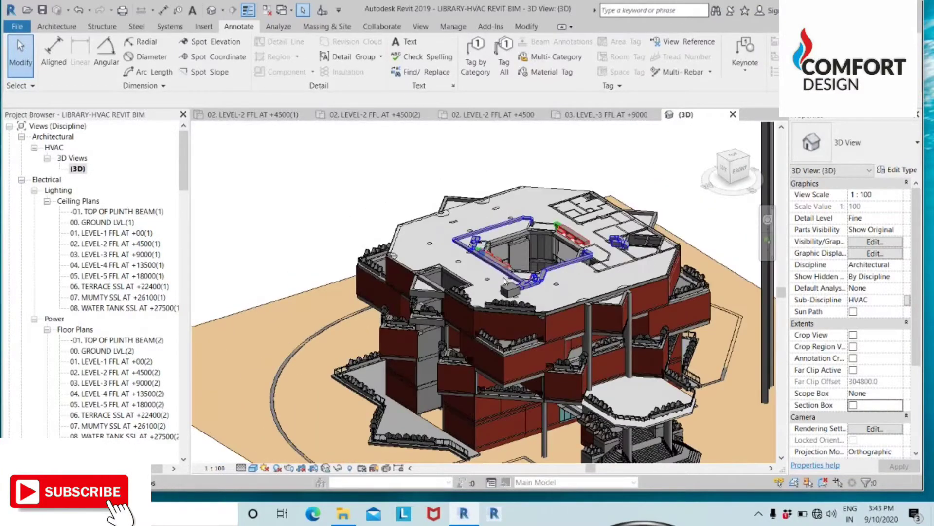
pyautogui.scroll(1, 504, 281)
pyautogui.scroll(-3, 586, 223)
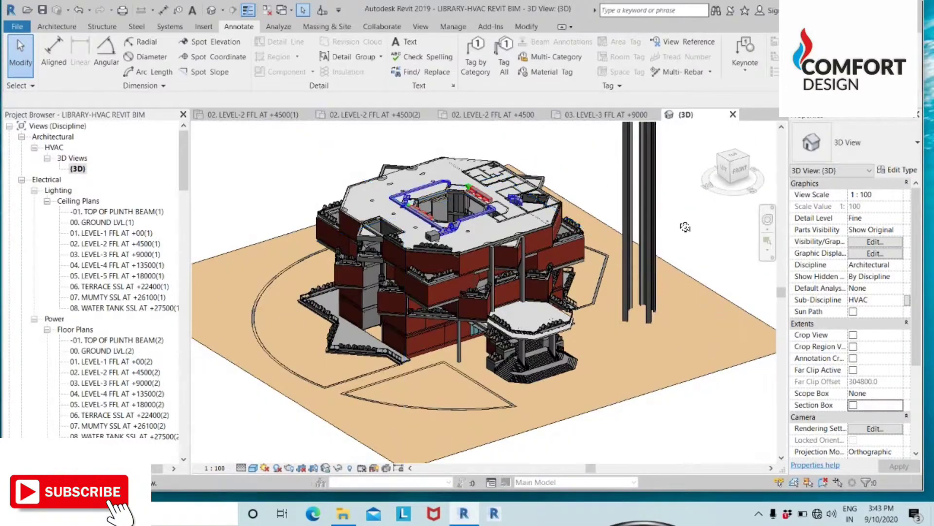
# Inspect the building's exterior from the left side, including its terraces, roof ducts and the linked architectural model
pyautogui.keyDown('shift'); pyautogui.moveTo(685, 227); pyautogui.dragTo(507, 294, button='middle'); pyautogui.keyUp('shift')
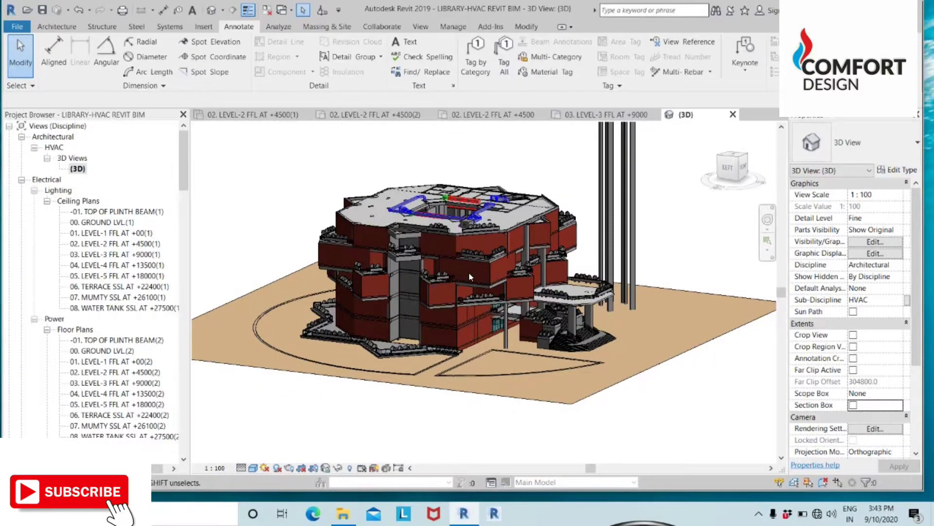
pyautogui.keyDown('shift'); pyautogui.moveTo(470, 277); pyautogui.dragTo(438, 348, button='middle'); pyautogui.keyUp('shift')
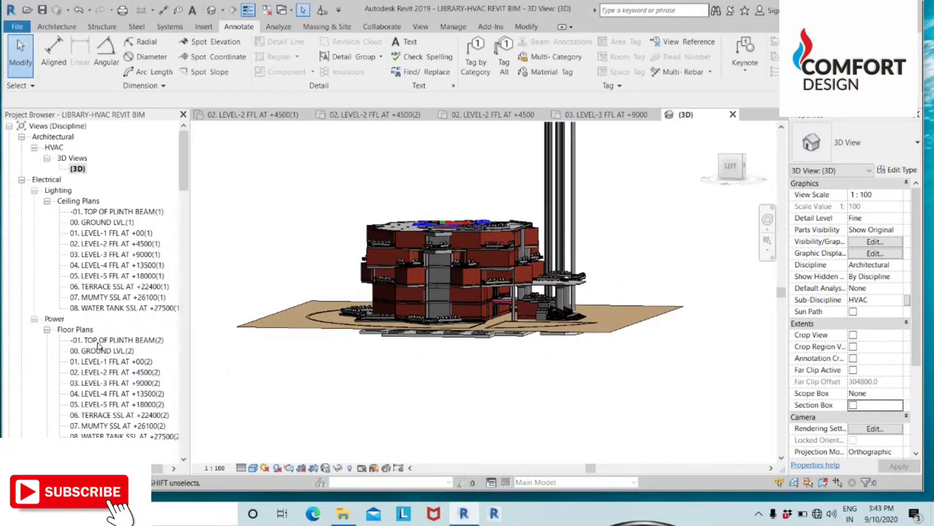
pyautogui.scroll(-3, 97, 343)
pyautogui.scroll(2, 94, 330)
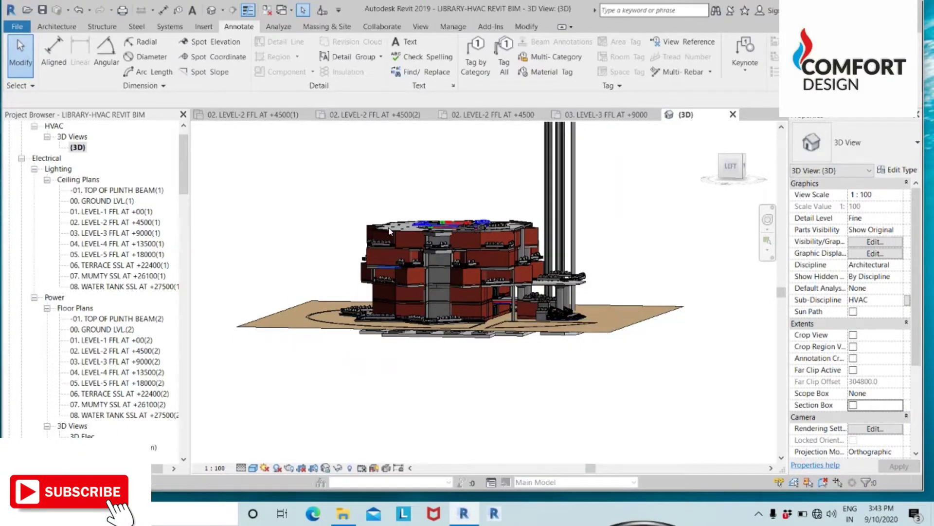
pyautogui.scroll(5, 425, 227)
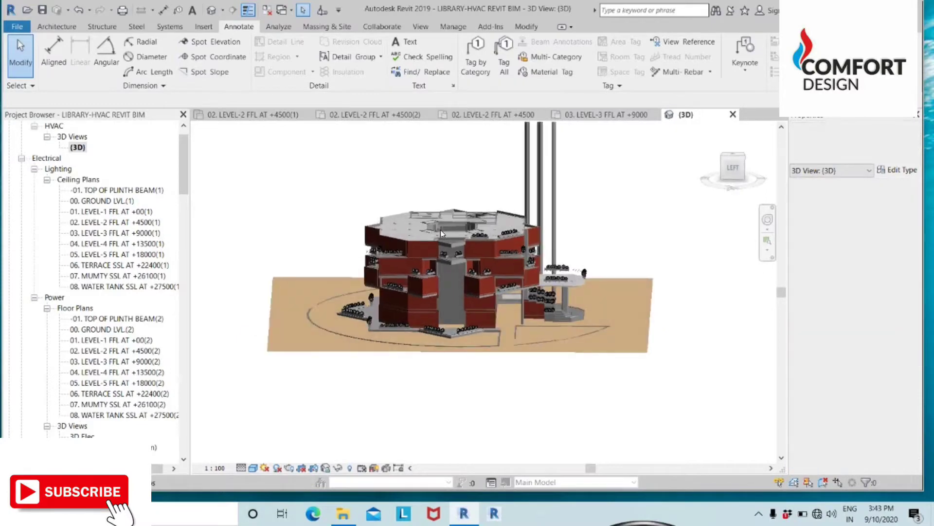
pyautogui.scroll(3, 408, 199)
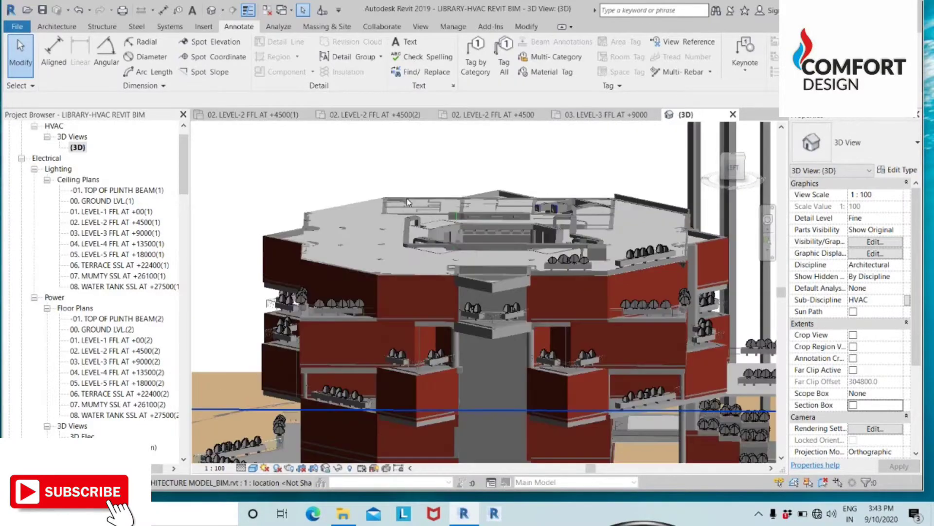
pyautogui.scroll(-6, 407, 202)
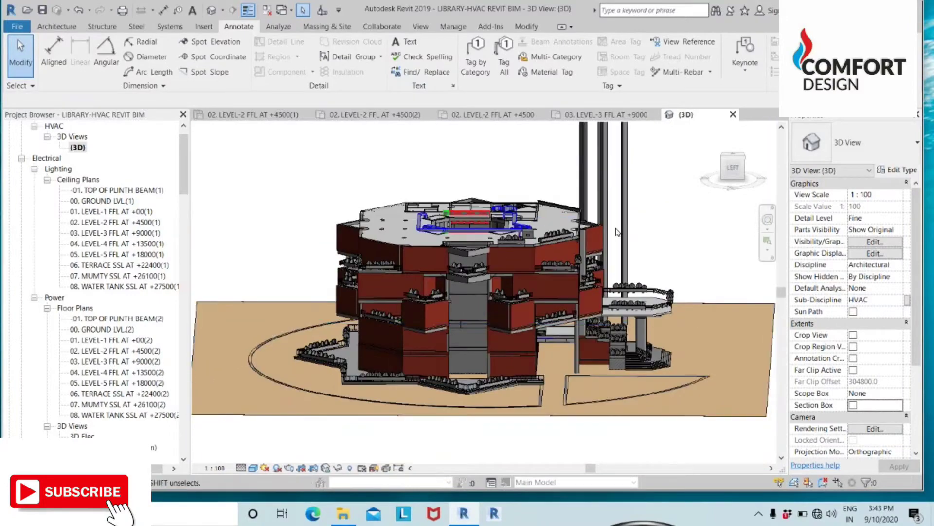
pyautogui.keyDown('shift'); pyautogui.moveTo(633, 228); pyautogui.dragTo(529, 264, button='middle'); pyautogui.keyUp('shift')
pyautogui.scroll(6, 529, 265)
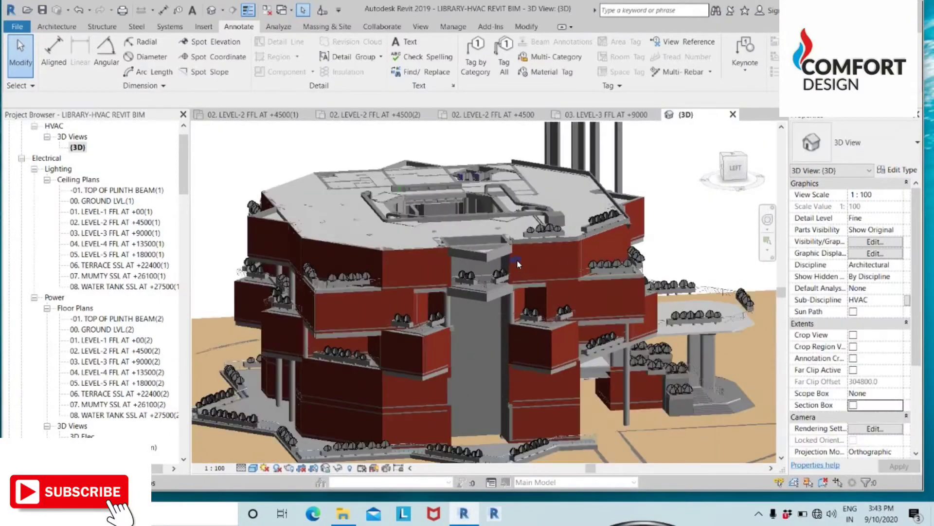
pyautogui.scroll(-5, 529, 235)
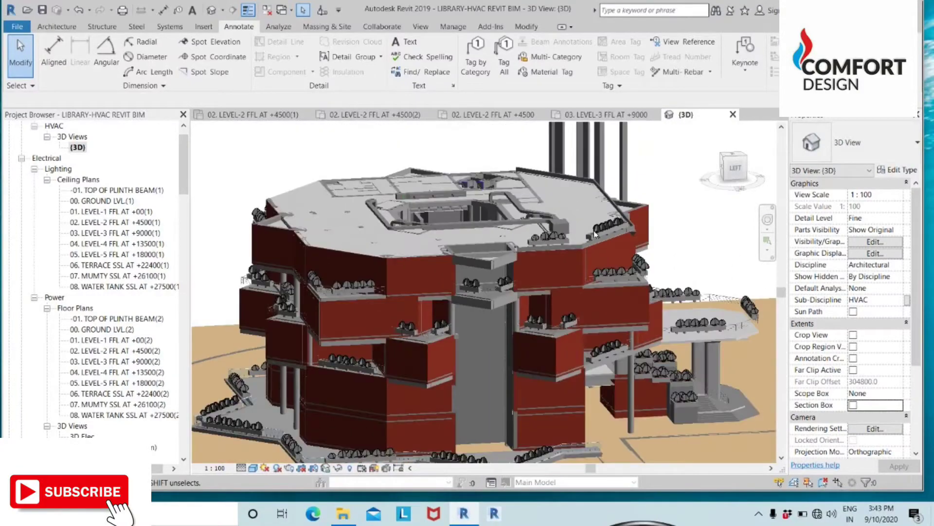
pyautogui.scroll(1, 649, 223)
pyautogui.click(649, 222)
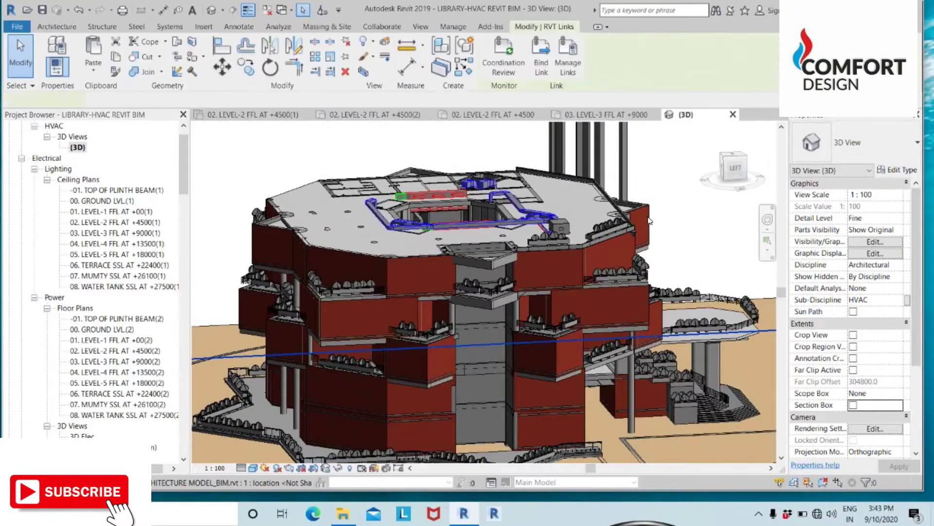
pyautogui.scroll(-4, 650, 221)
pyautogui.click(666, 186)
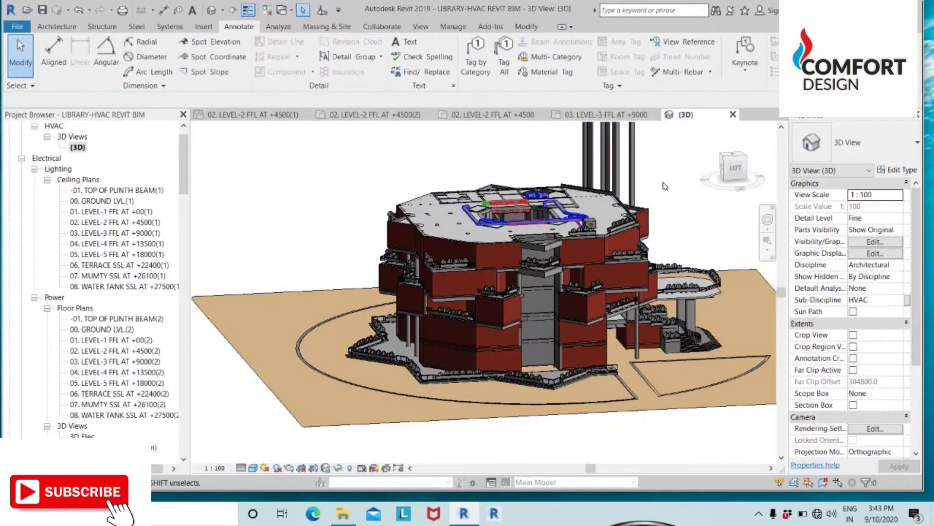
# Unload the linked LIBRARY-ARCHITECTURE MODEL_BIM Revit model from the project with Manage Links
pyautogui.click(453, 28)
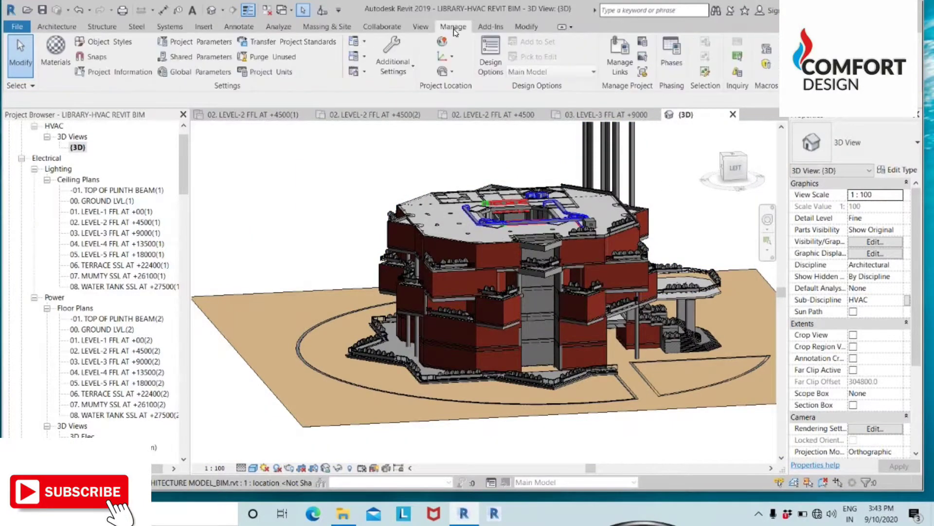
pyautogui.click(635, 73)
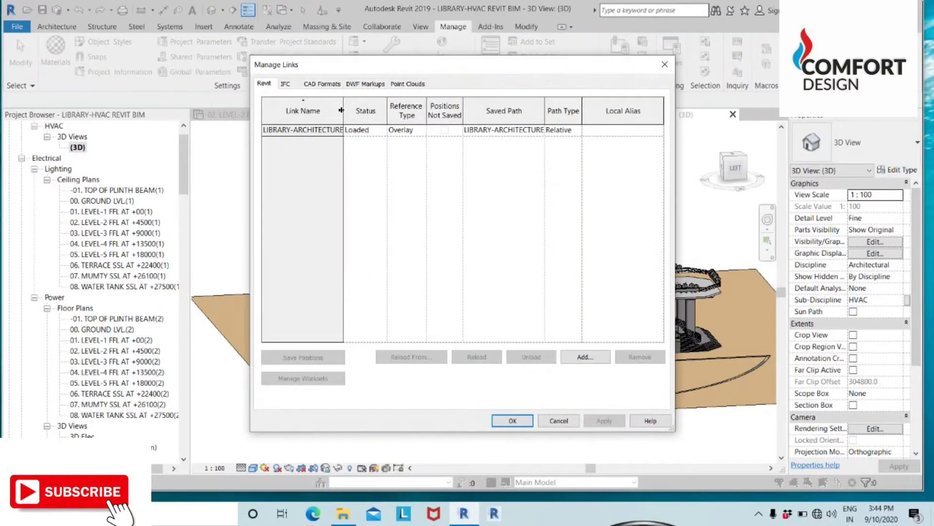
pyautogui.moveTo(341, 110); pyautogui.dragTo(392, 111)
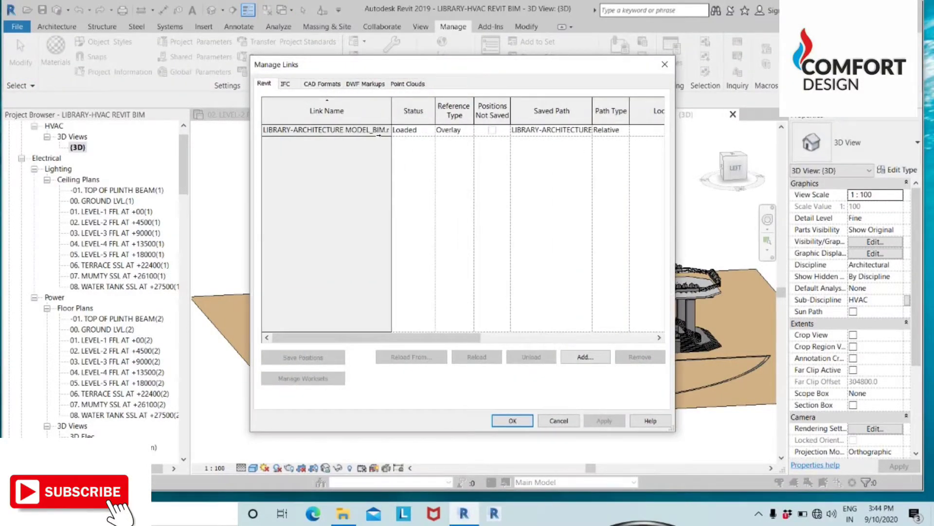
pyautogui.click(420, 132)
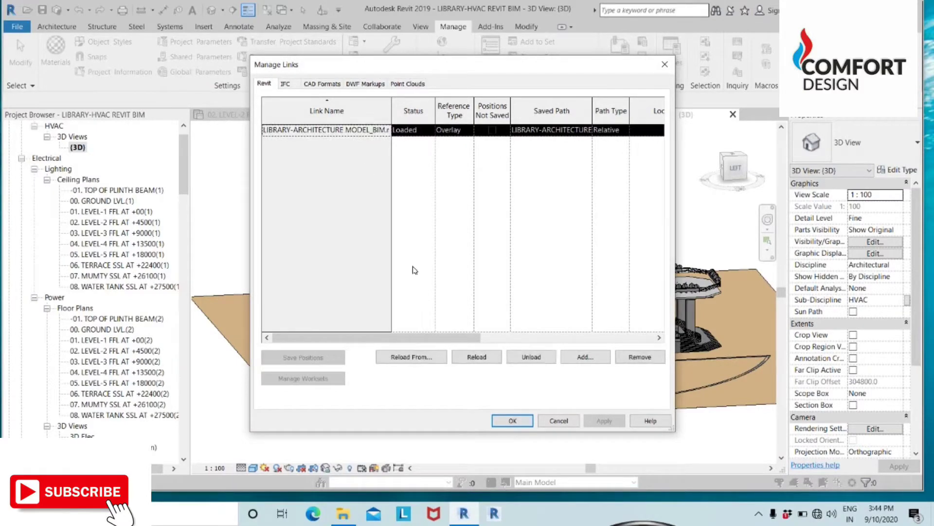
pyautogui.click(531, 357)
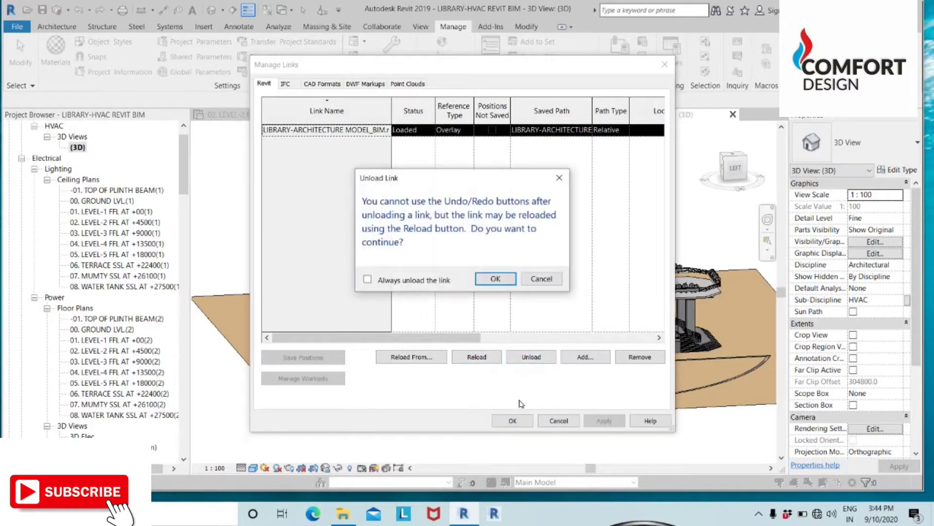
pyautogui.click(506, 281)
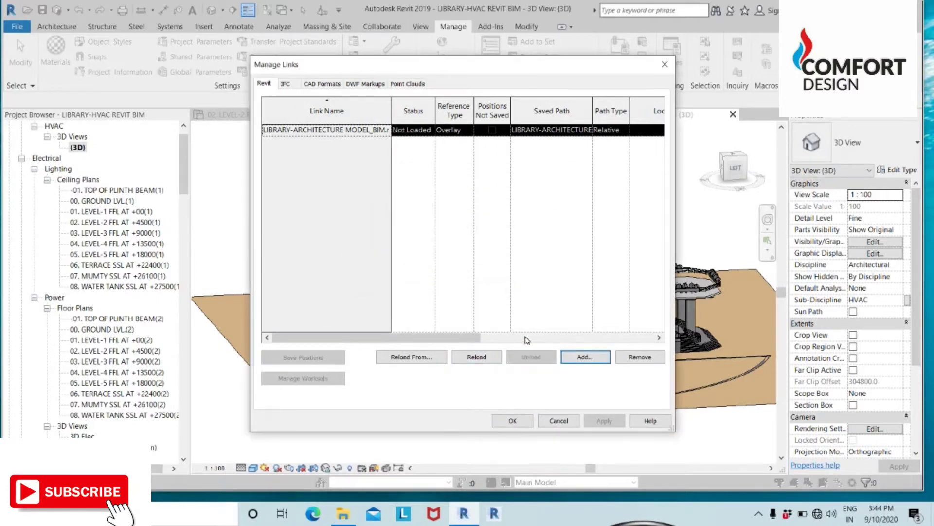
pyautogui.click(513, 421)
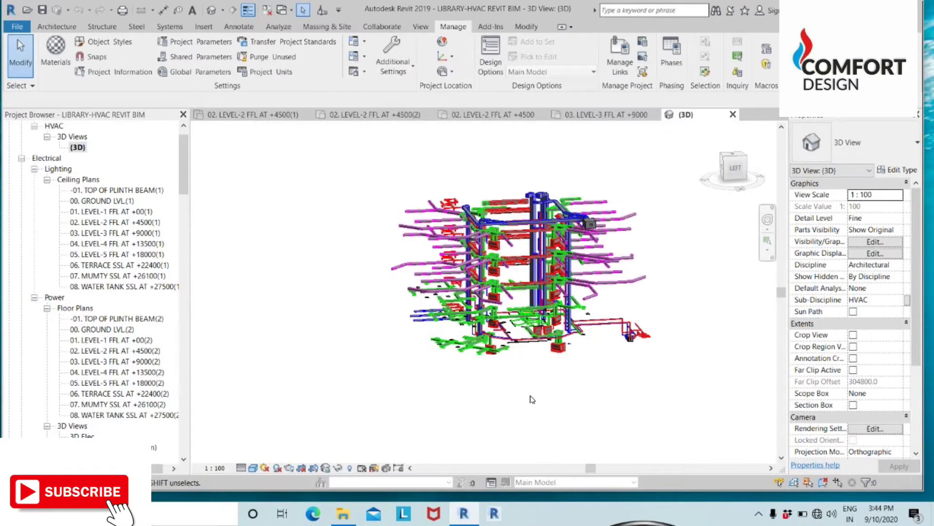
# Examine the HVAC ducts, risers, pipes and equipment on all levels from the back and side without the architecture
pyautogui.scroll(5, 592, 318)
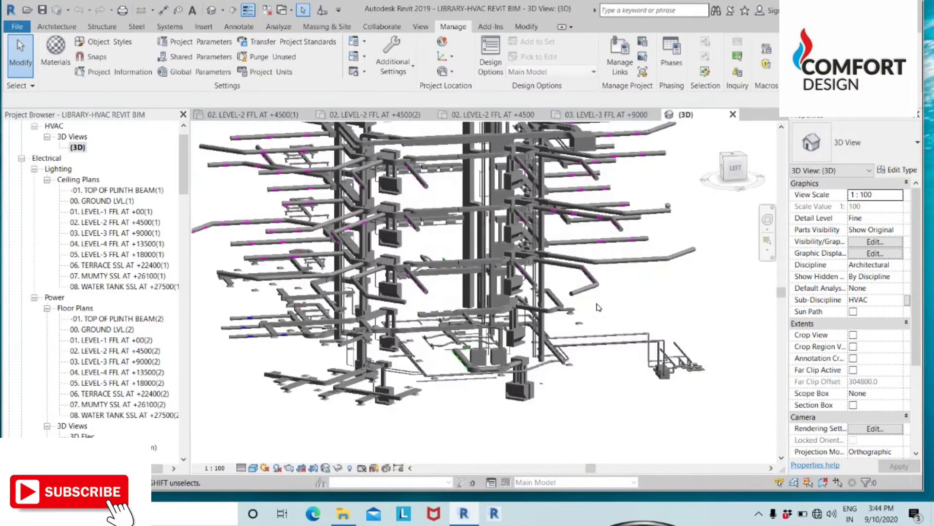
pyautogui.keyDown('shift'); pyautogui.moveTo(599, 304); pyautogui.dragTo(684, 254, button='middle'); pyautogui.keyUp('shift')
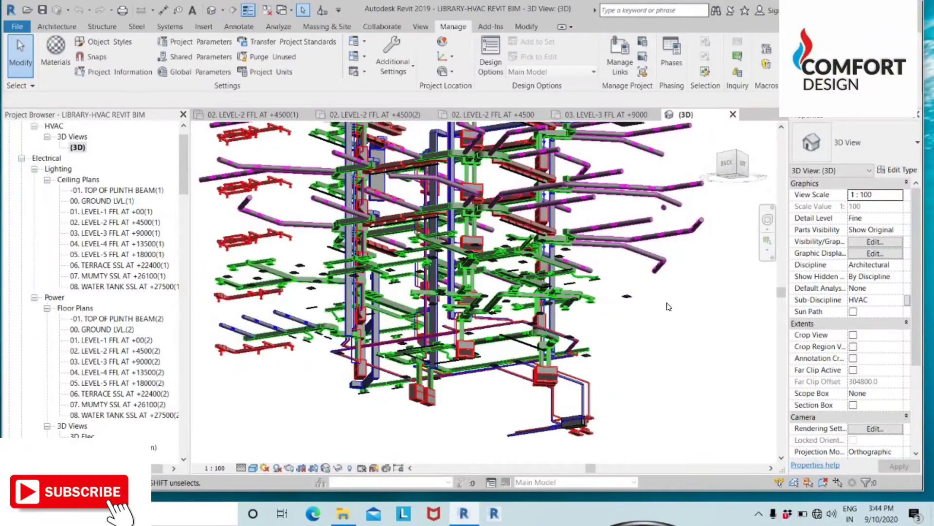
pyautogui.keyDown('shift'); pyautogui.moveTo(649, 304); pyautogui.dragTo(640, 370, button='middle'); pyautogui.keyUp('shift')
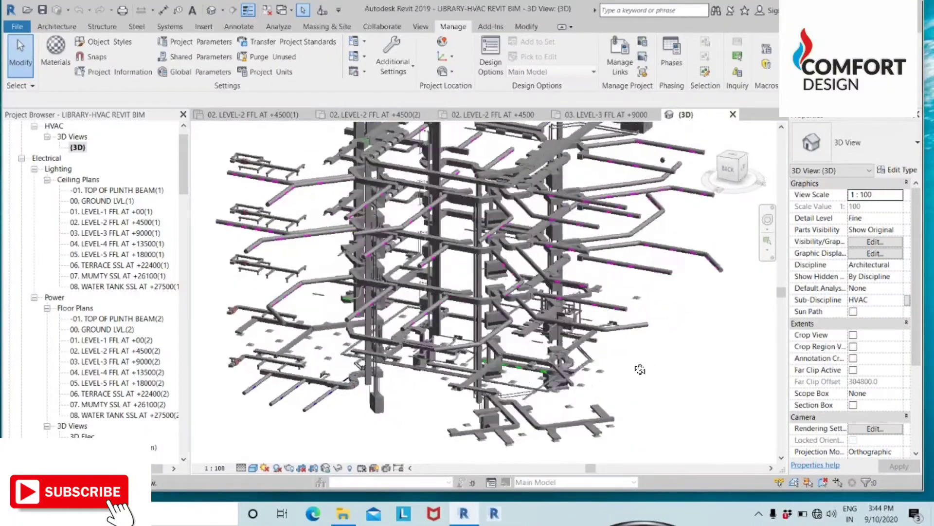
pyautogui.scroll(6, 628, 369)
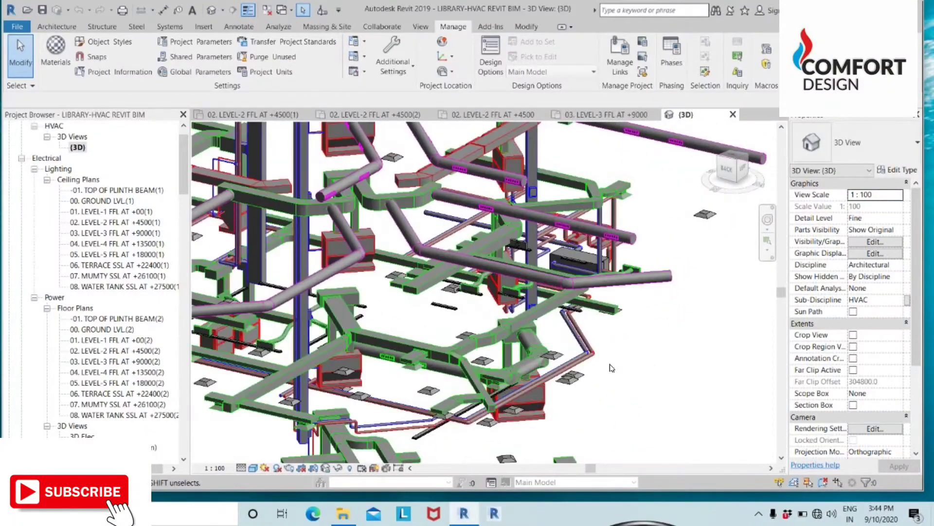
pyautogui.scroll(-5, 612, 368)
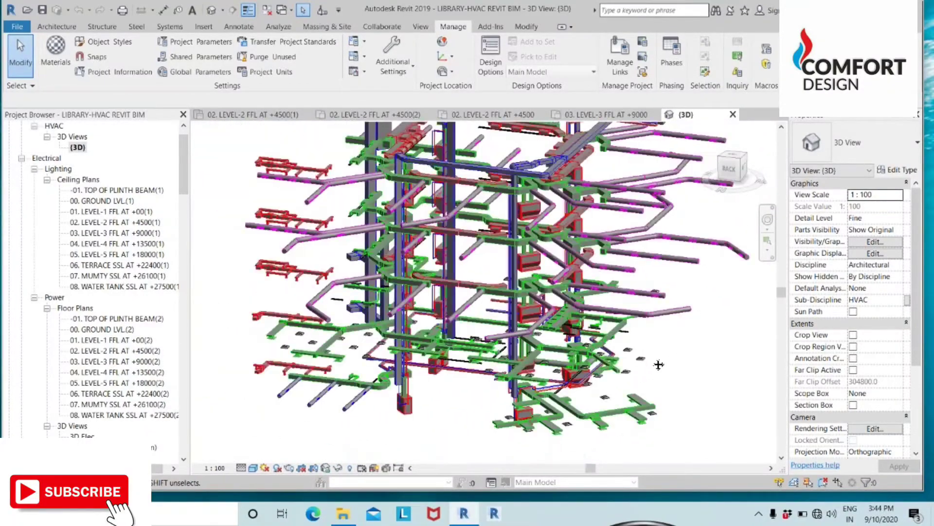
pyautogui.moveTo(658, 364); pyautogui.dragTo(635, 382, button='middle')
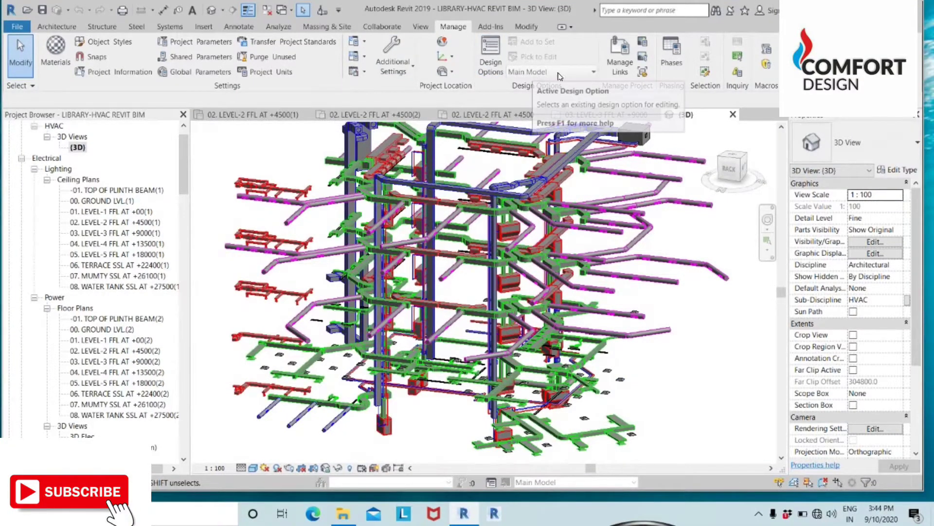
pyautogui.moveTo(236, 178); pyautogui.dragTo(288, 202, button='middle')
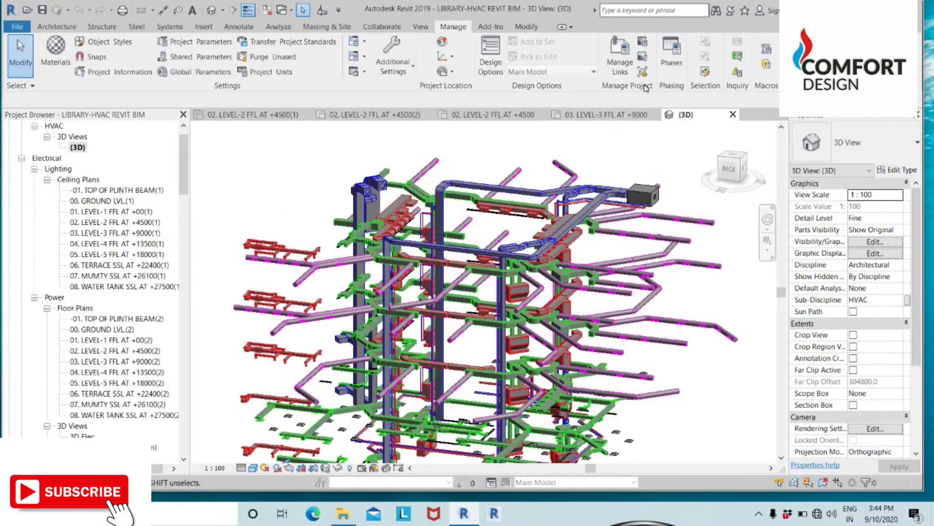
# Reload the linked LIBRARY-ARCHITECTURE MODEL_BIM Revit model into the project with Manage Links
pyautogui.click(621, 55)
pyautogui.click(272, 131)
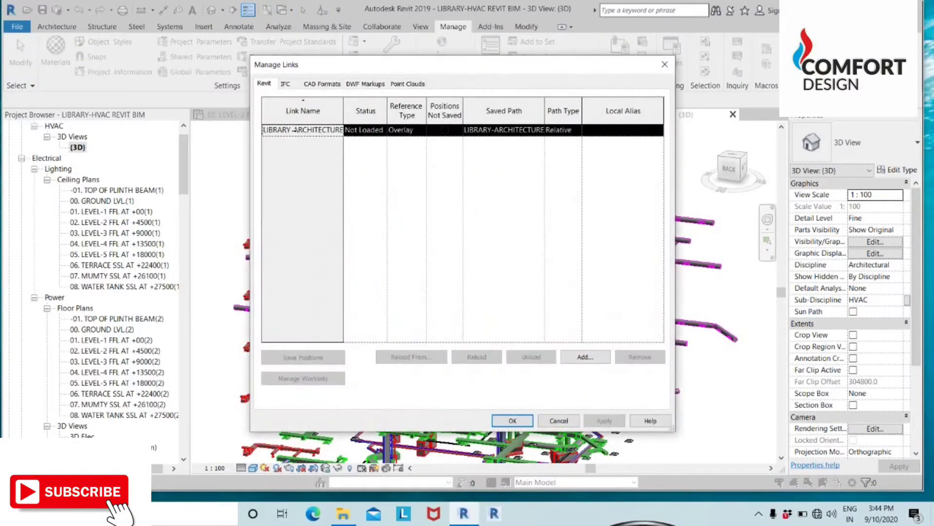
pyautogui.click(483, 358)
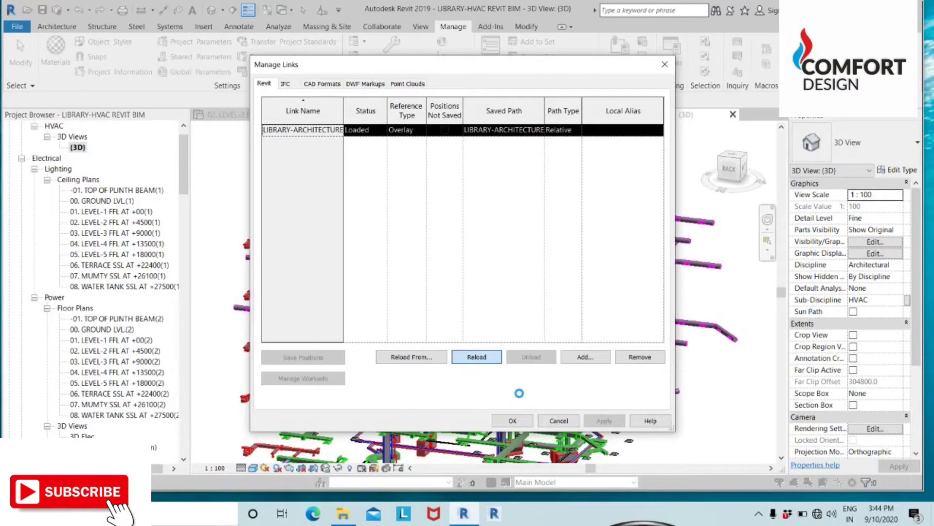
pyautogui.click(513, 421)
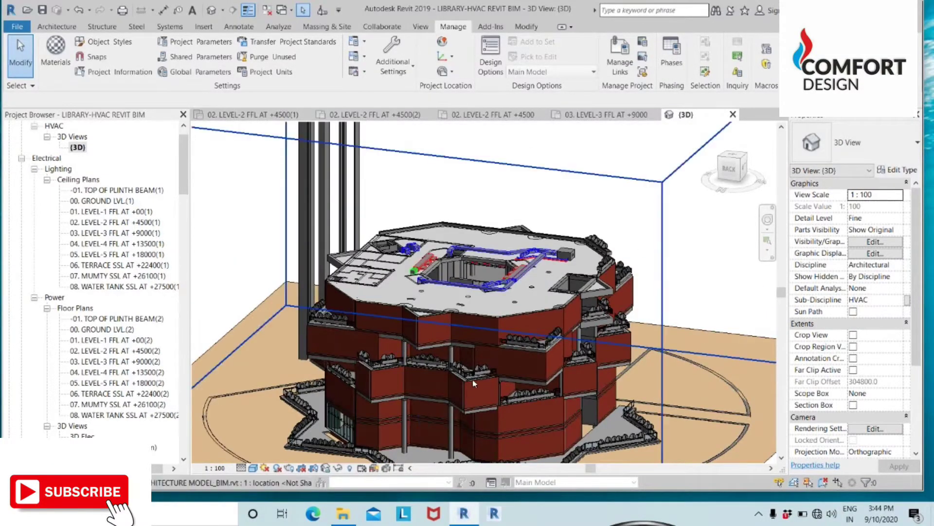
# Examine the linked architectural model in the 3D view, including its site base, planted terraces, facade and roof
pyautogui.scroll(-3, 472, 378)
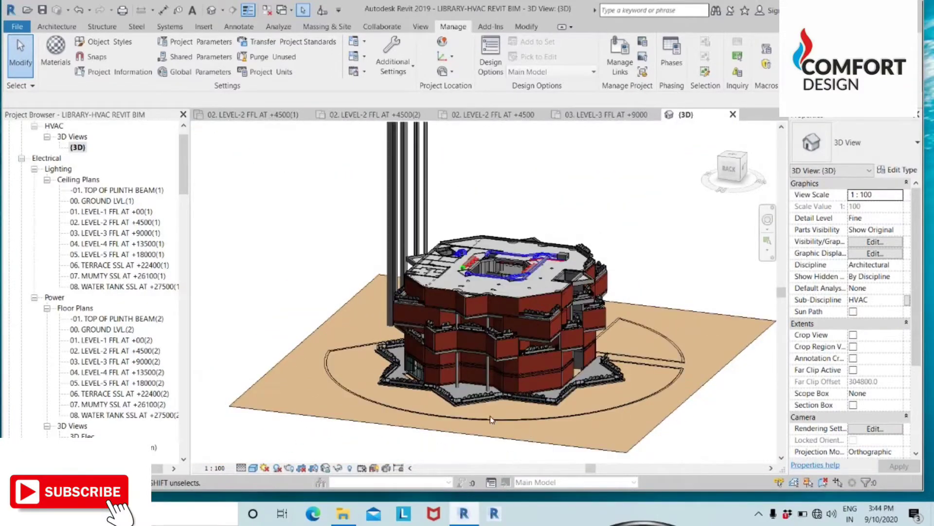
pyautogui.click(623, 407)
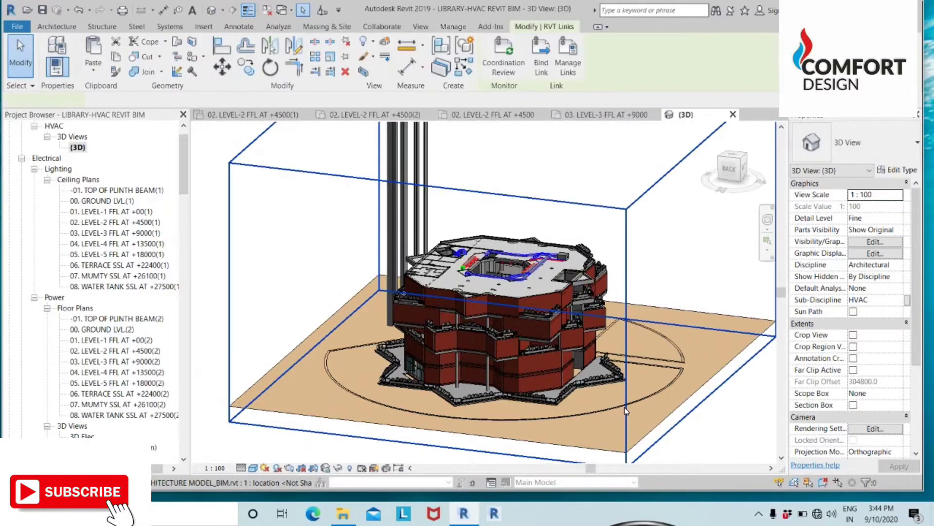
pyautogui.click(587, 178)
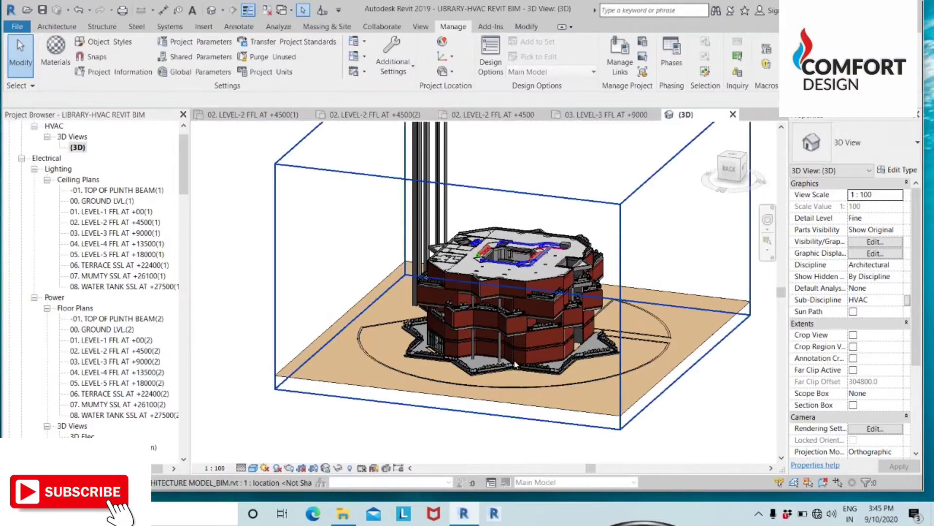
pyautogui.scroll(4, 516, 365)
pyautogui.scroll(5, 527, 349)
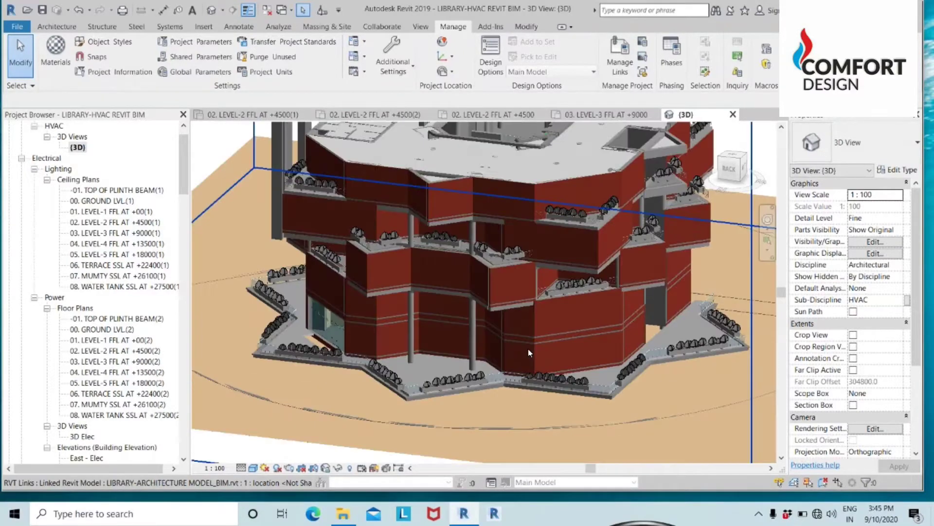
pyautogui.scroll(-8, 483, 256)
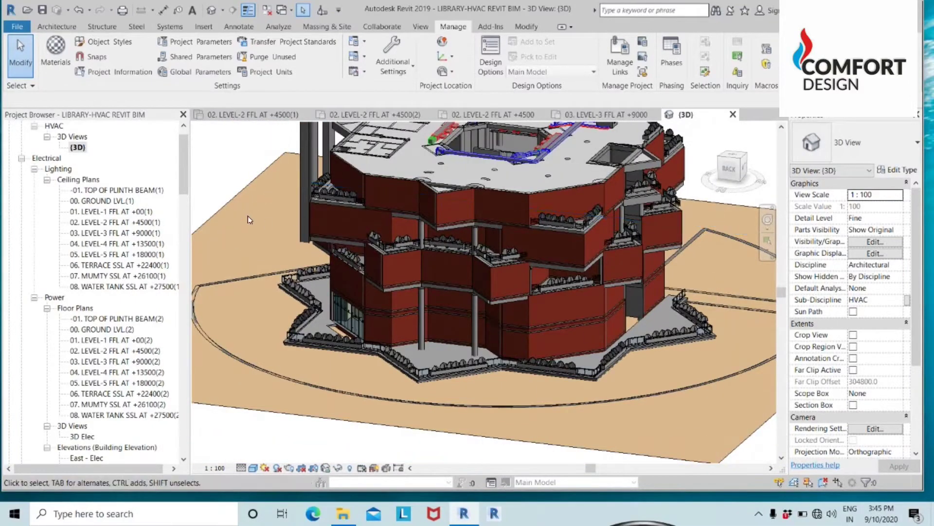
pyautogui.moveTo(248, 215); pyautogui.dragTo(294, 356, button='middle')
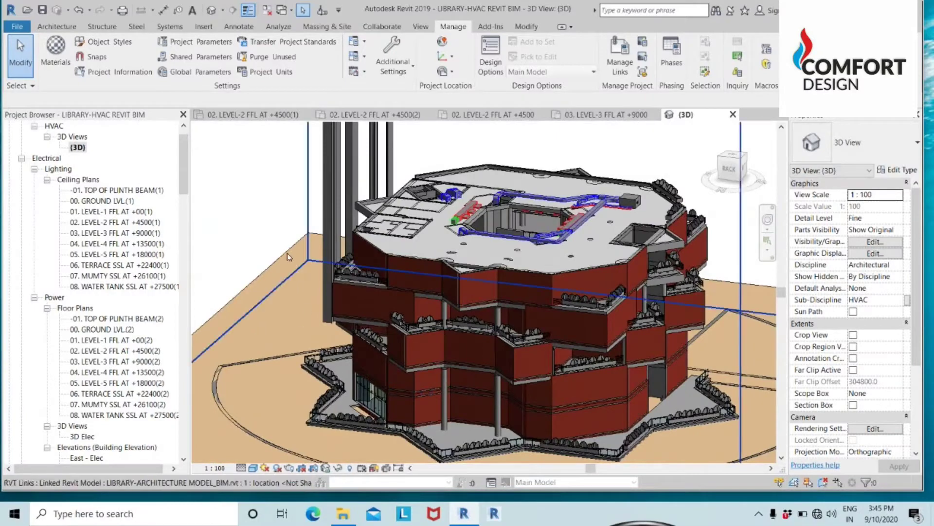
pyautogui.scroll(-3, 252, 202)
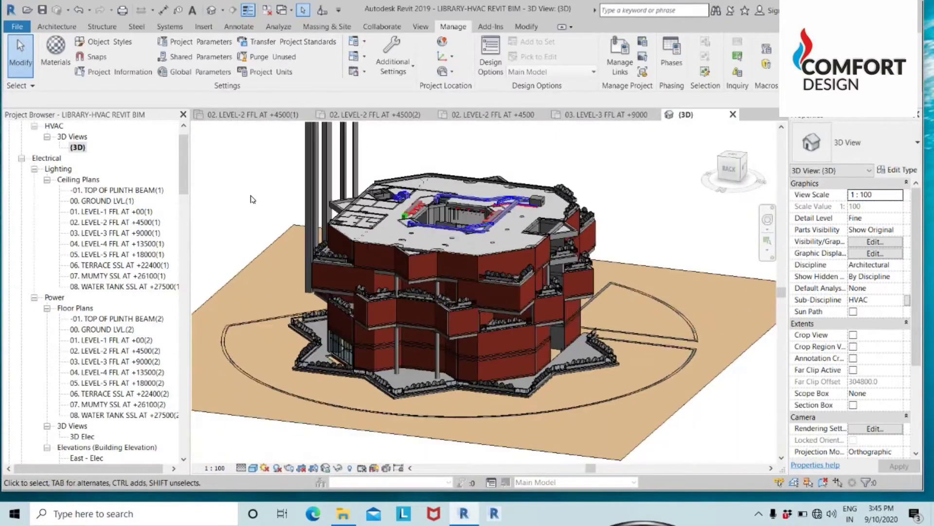
pyautogui.moveTo(257, 203); pyautogui.dragTo(259, 217, button='middle')
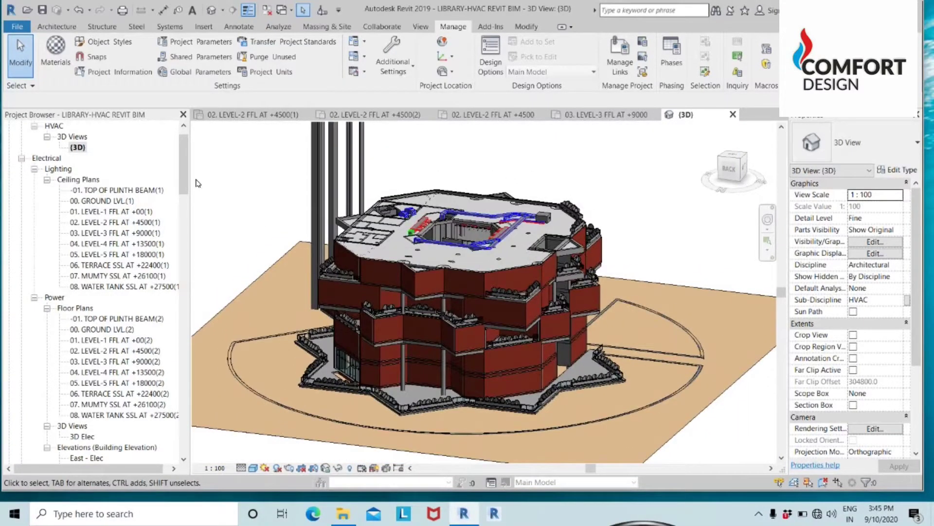
# Inspect the rooftop ducts and equipment around the building's central opening in the 3D view
pyautogui.moveTo(184, 177); pyautogui.dragTo(184, 181)
pyautogui.scroll(-3, 183, 184)
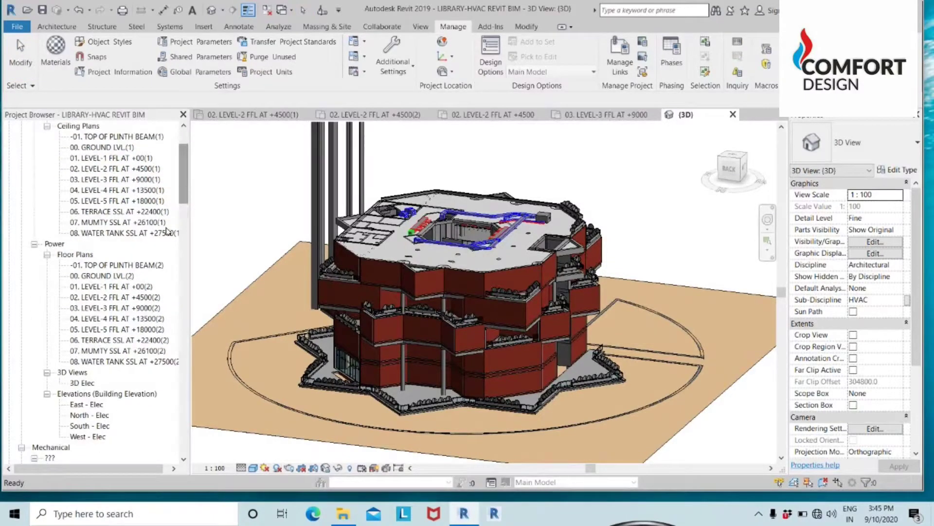
pyautogui.scroll(-1, 168, 231)
pyautogui.scroll(-3, 364, 236)
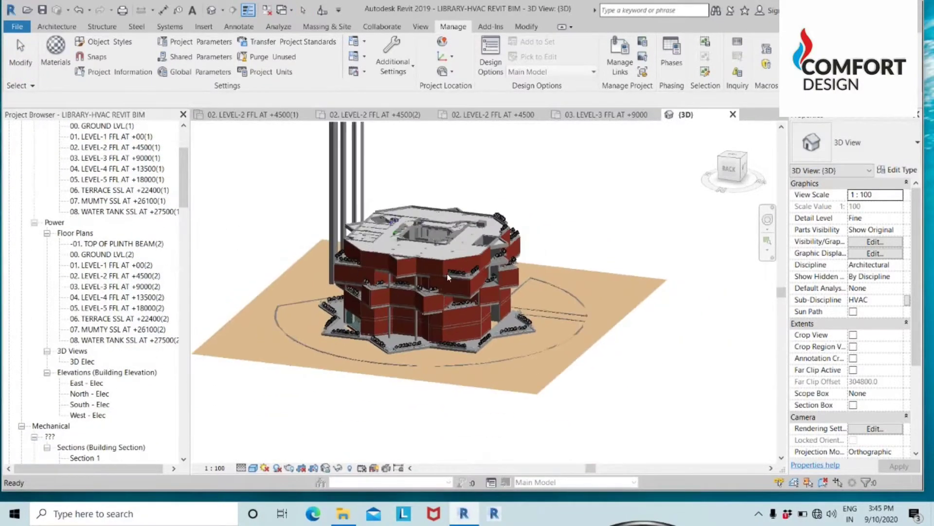
pyautogui.scroll(3, 477, 267)
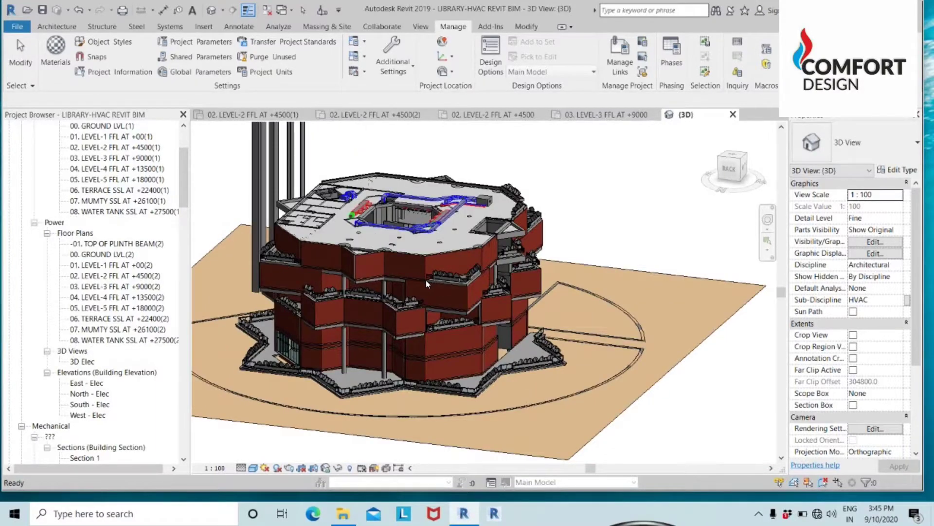
pyautogui.scroll(2, 419, 282)
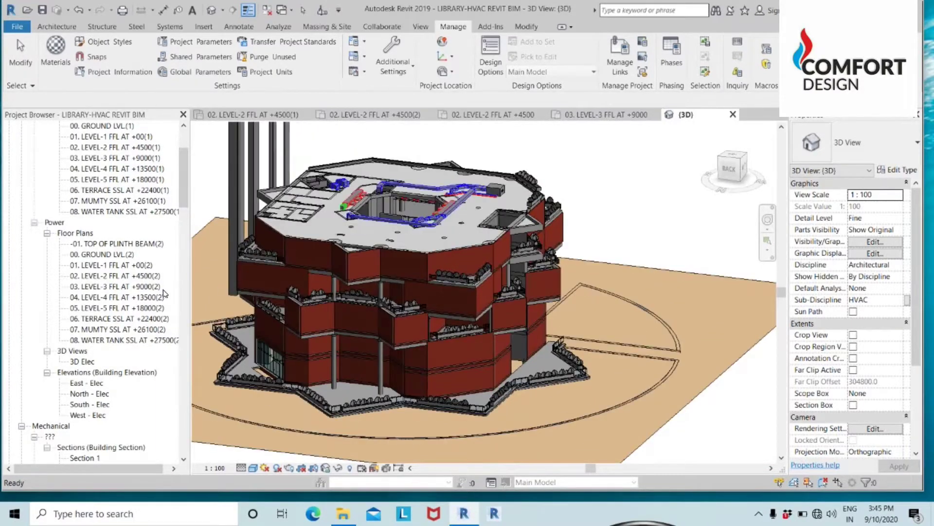
pyautogui.scroll(-3, 153, 310)
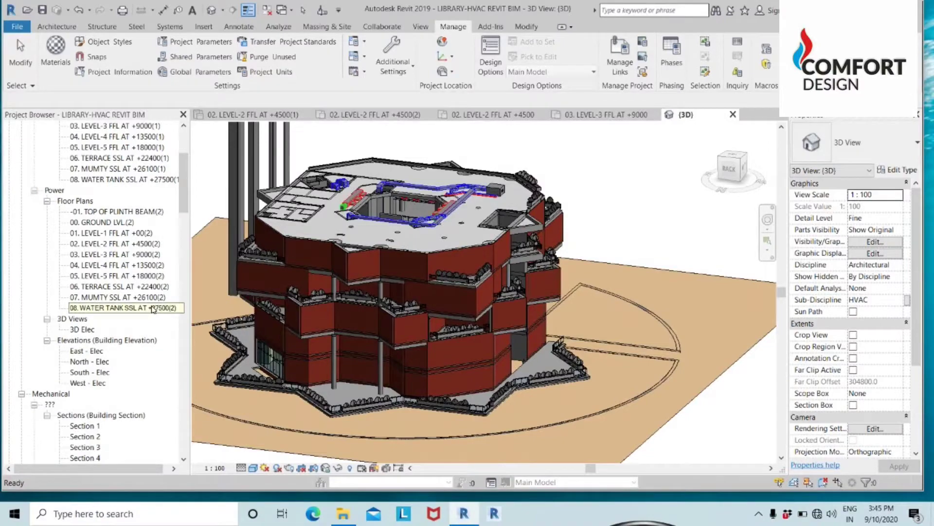
pyautogui.scroll(4, 383, 227)
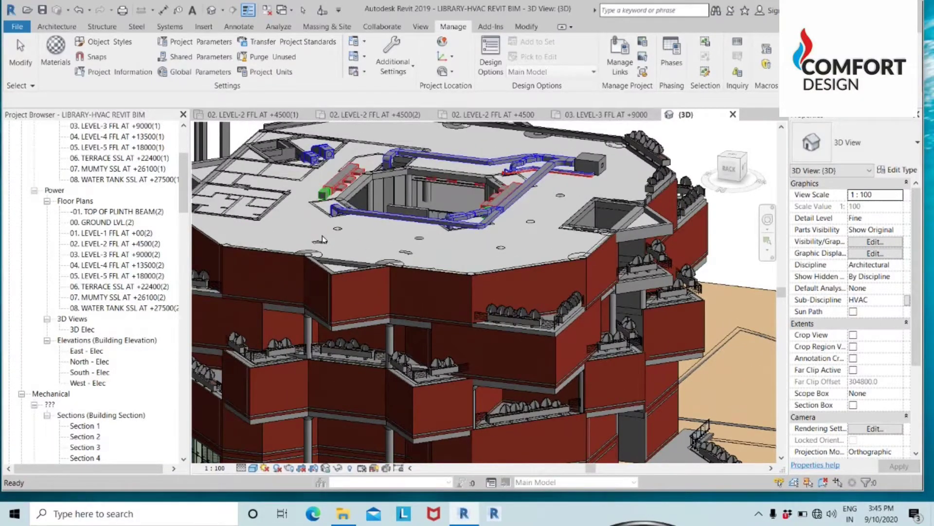
pyautogui.scroll(2, 345, 210)
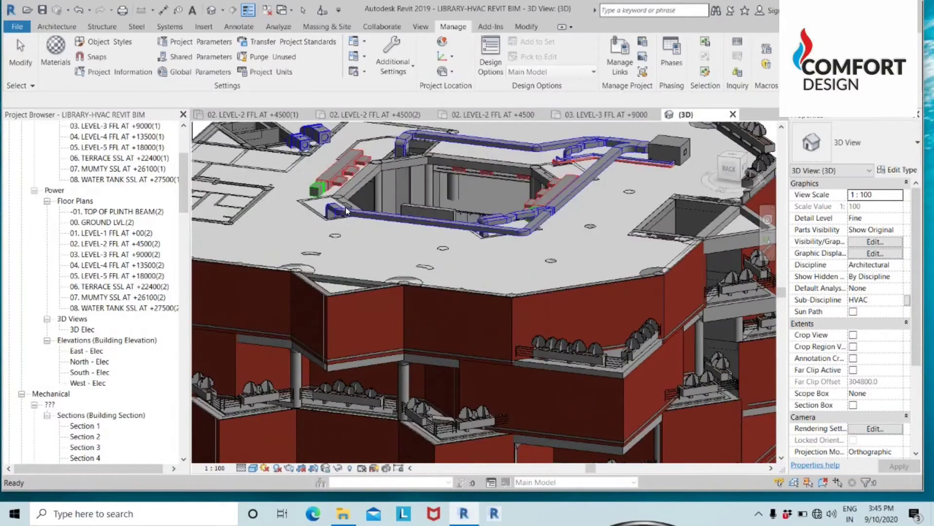
# Open the HVAC floor plan 01. LEVEL-1 FFL AT +00 from the Mechanical discipline views
pyautogui.scroll(-6, 146, 248)
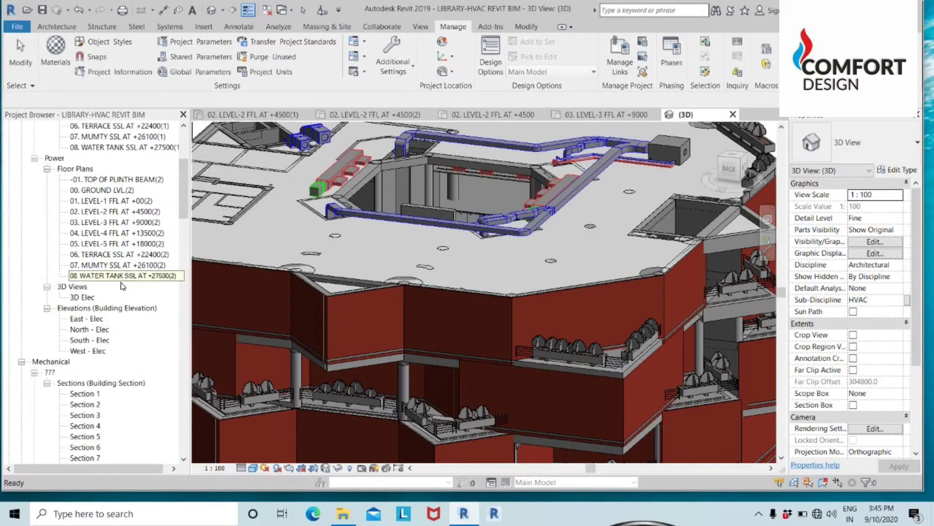
pyautogui.scroll(3, 105, 282)
pyautogui.scroll(-3, 104, 282)
pyautogui.scroll(-7, 103, 283)
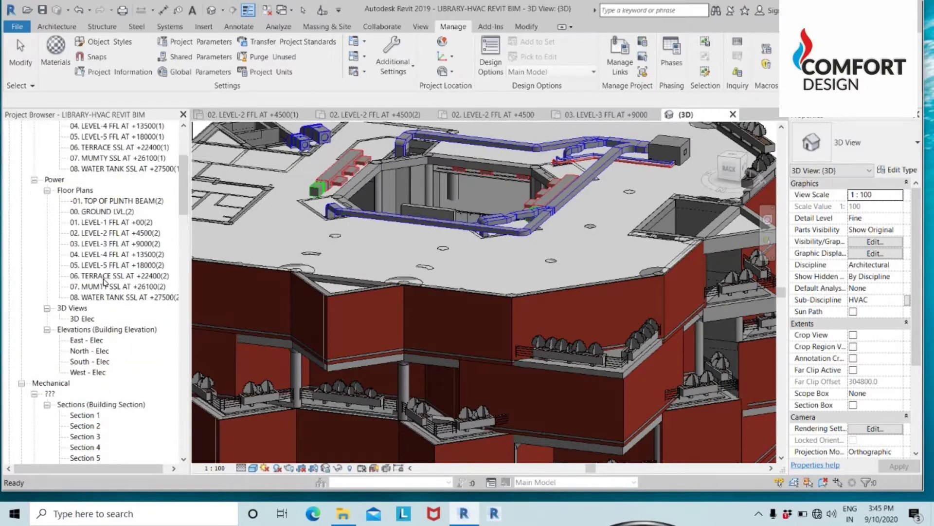
pyautogui.scroll(-1, 87, 335)
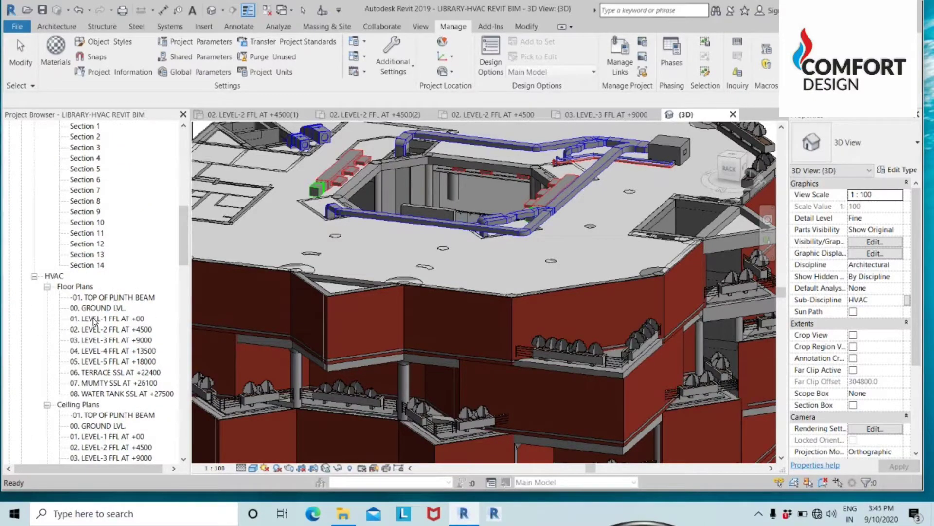
pyautogui.click(95, 319)
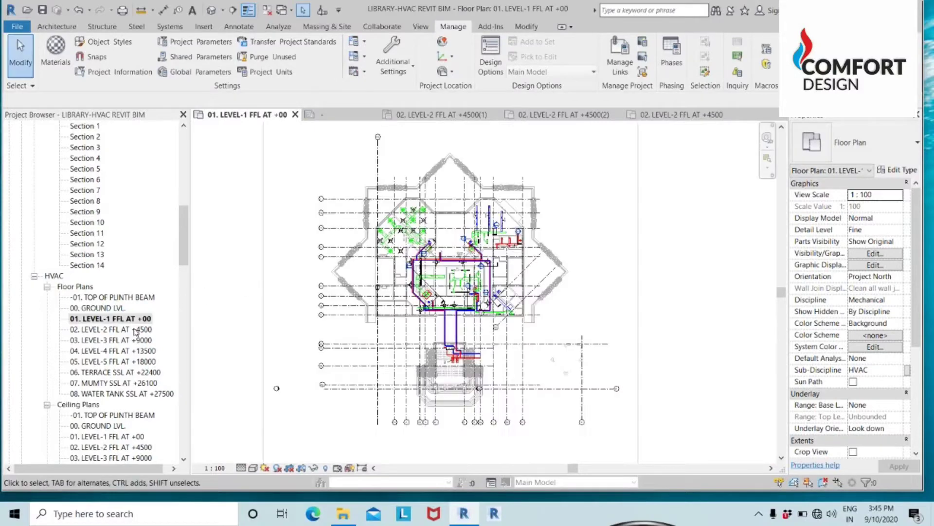
# Examine the Level-1 HVAC layout, from the overall plan to the green supply ducts and ceiling diffusers in the upper-left wing
pyautogui.scroll(1, 512, 249)
pyautogui.scroll(2, 512, 251)
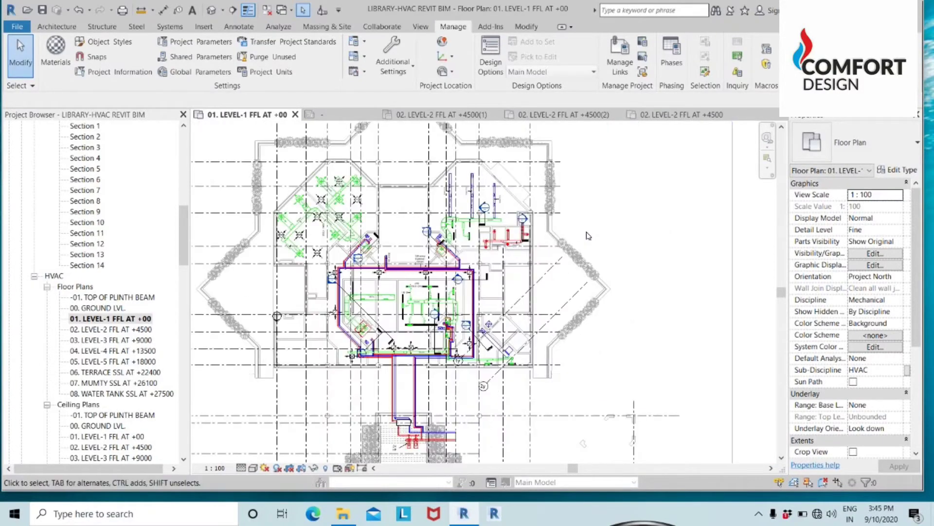
pyautogui.moveTo(609, 256); pyautogui.dragTo(658, 316, button='middle')
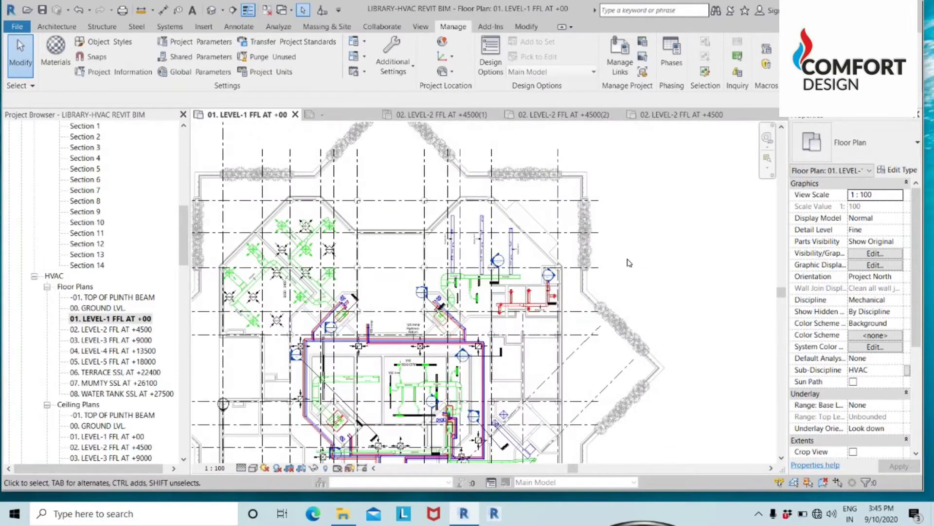
pyautogui.moveTo(641, 255); pyautogui.dragTo(695, 253, button='middle')
pyautogui.scroll(-1, 688, 249)
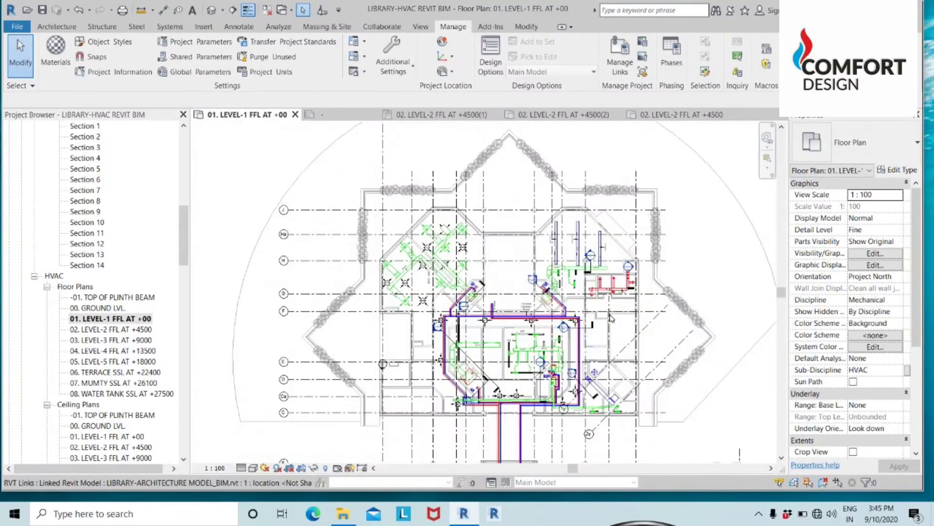
pyautogui.scroll(2, 452, 298)
pyautogui.scroll(2, 471, 296)
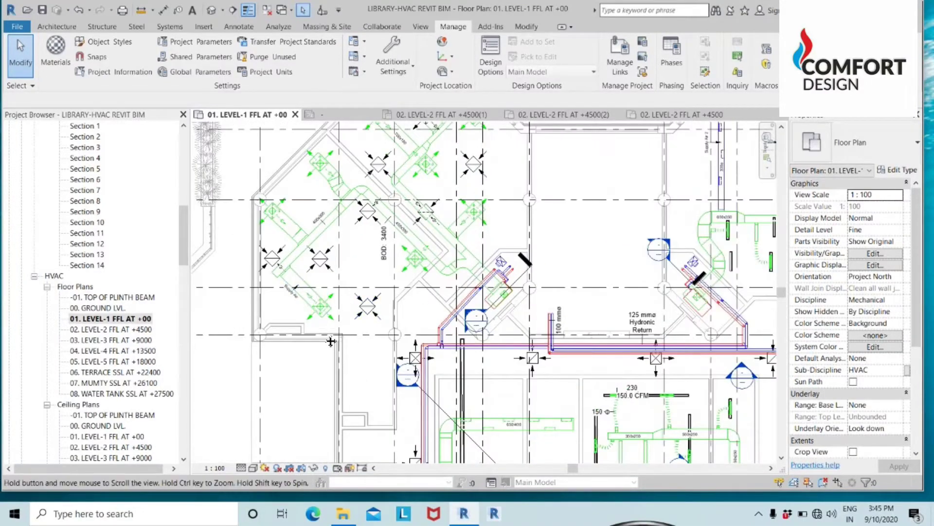
pyautogui.moveTo(372, 179); pyautogui.dragTo(381, 211, button='middle')
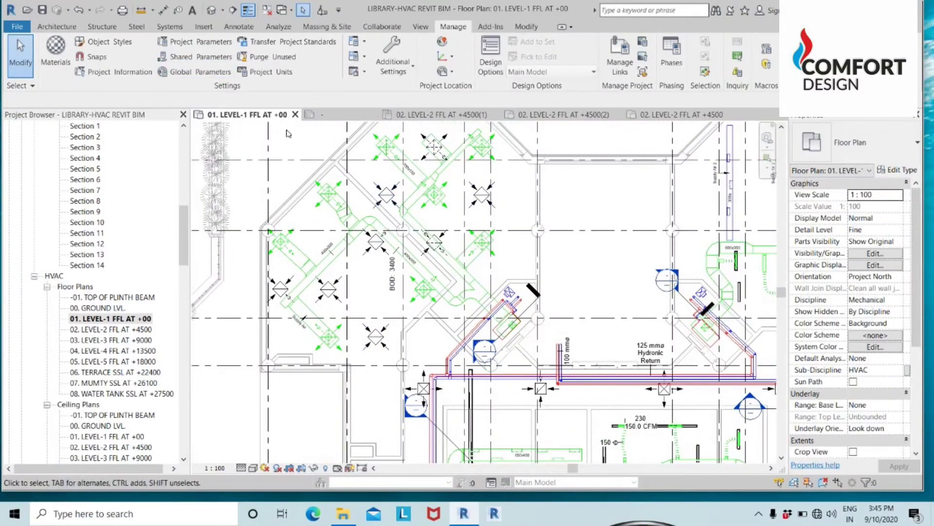
# Inspect the air handling unit serving the upper-left wing, with its connected pipes and supply duct on the Level-1 plan
pyautogui.scroll(4, 508, 331)
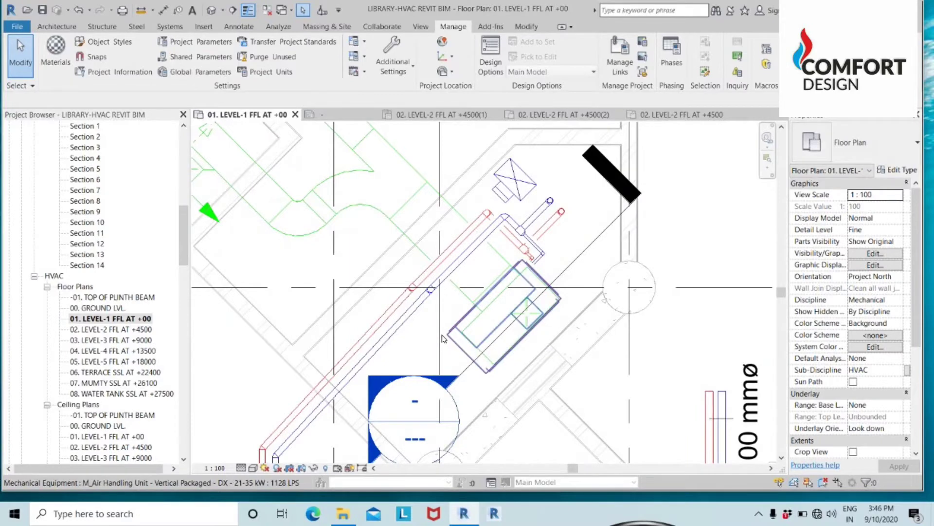
pyautogui.scroll(-4, 442, 338)
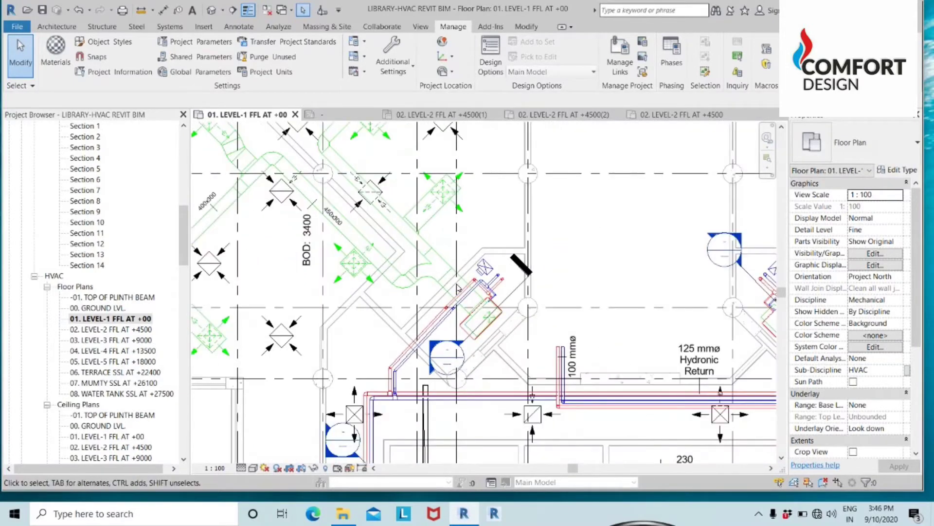
pyautogui.scroll(-2, 458, 288)
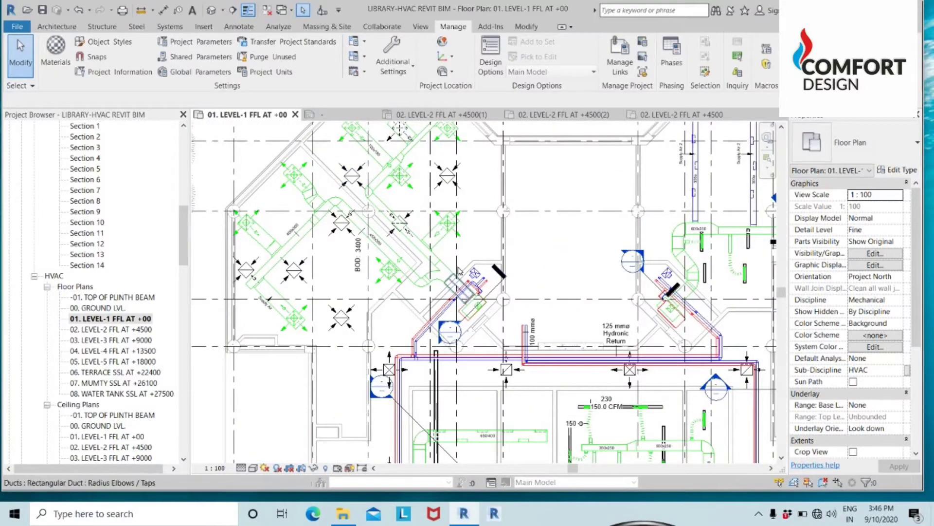
pyautogui.scroll(-3, 484, 259)
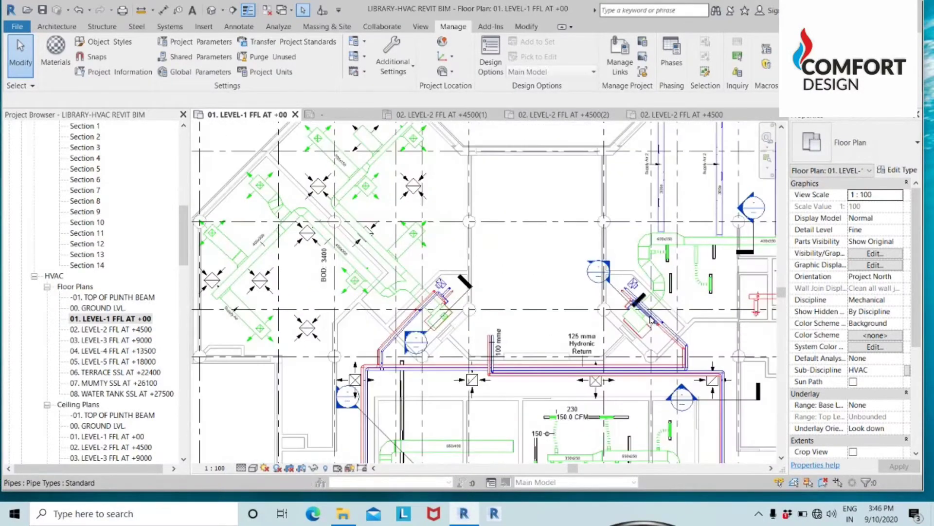
# Inspect the upper-right wing's 300ø round supply ducts, rectangular duct branches and linear slot diffusers on the Level-1 plan
pyautogui.scroll(2, 652, 276)
pyautogui.moveTo(652, 276); pyautogui.dragTo(520, 295, button='middle')
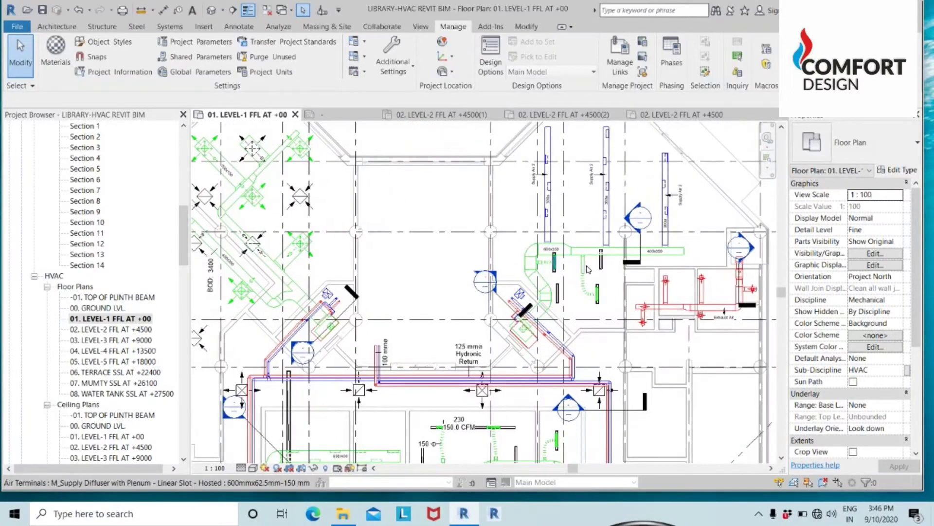
pyautogui.moveTo(543, 234); pyautogui.dragTo(533, 287, button='middle')
pyautogui.scroll(2, 533, 287)
pyautogui.scroll(2, 533, 287)
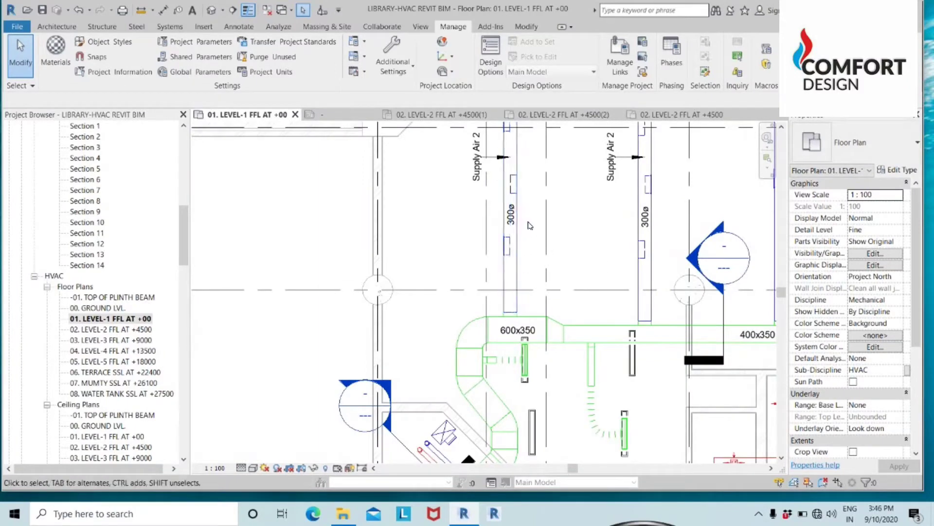
pyautogui.scroll(-2, 530, 229)
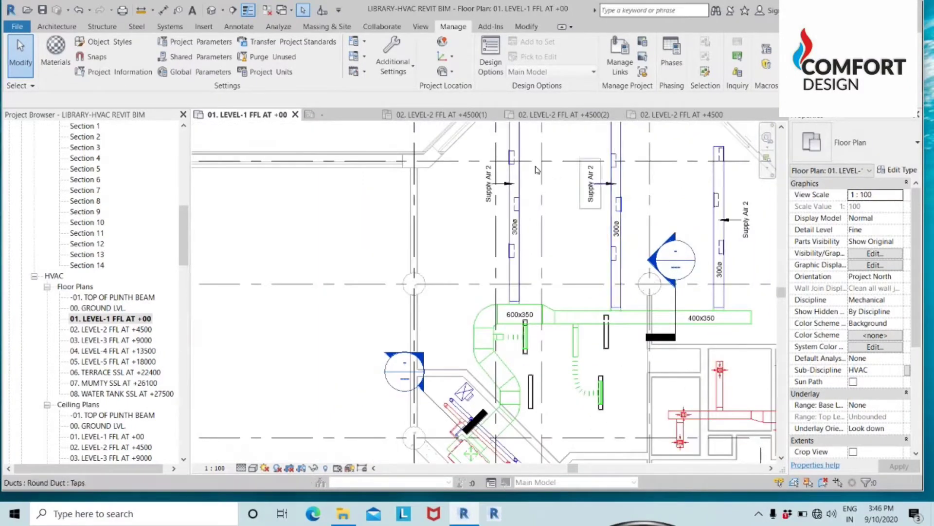
pyautogui.scroll(-2, 557, 267)
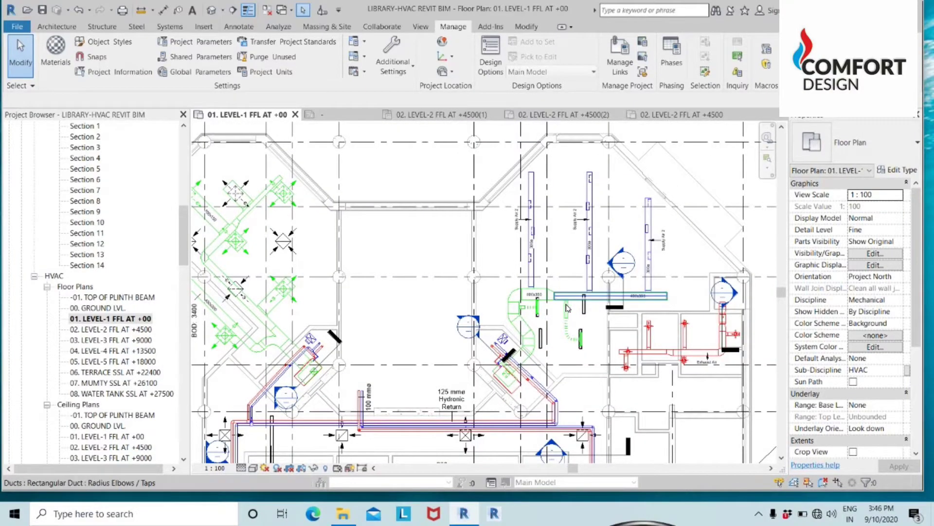
# Inspect the upper-right wing's 600x350 and 400x350 supply ducts and their flexible connections to the linear slot diffusers on the Level-1 plan
pyautogui.scroll(2, 524, 309)
pyautogui.scroll(2, 524, 318)
pyautogui.scroll(-2, 525, 319)
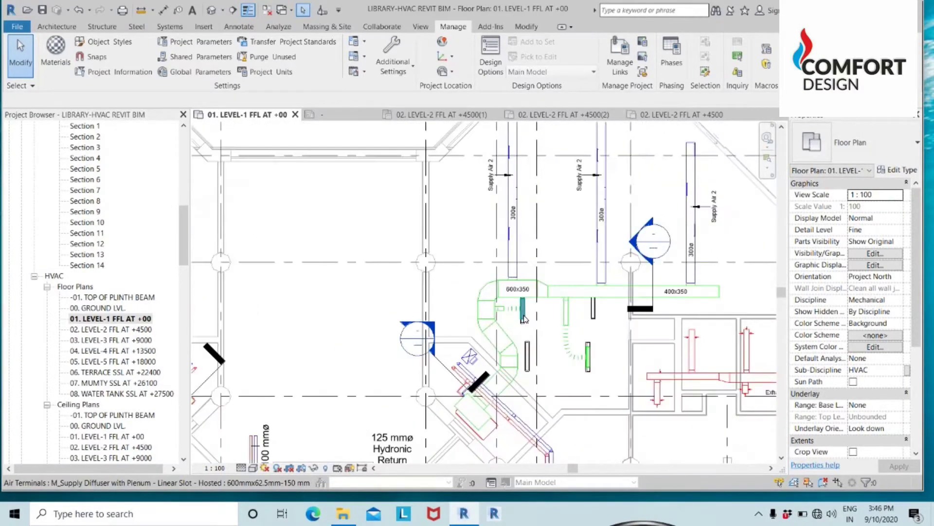
pyautogui.scroll(-2, 567, 337)
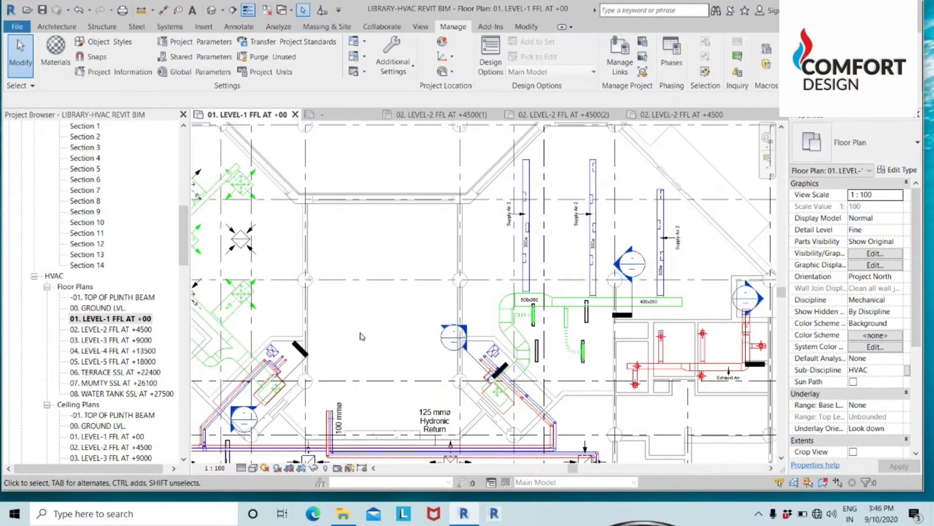
pyautogui.moveTo(368, 338); pyautogui.dragTo(433, 304, button='middle')
pyautogui.scroll(7, 598, 230)
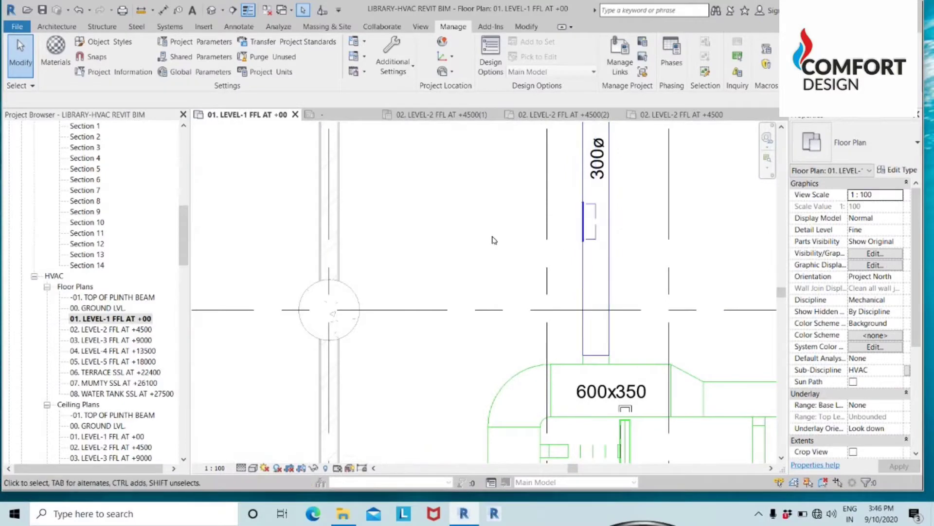
pyautogui.scroll(-9, 579, 231)
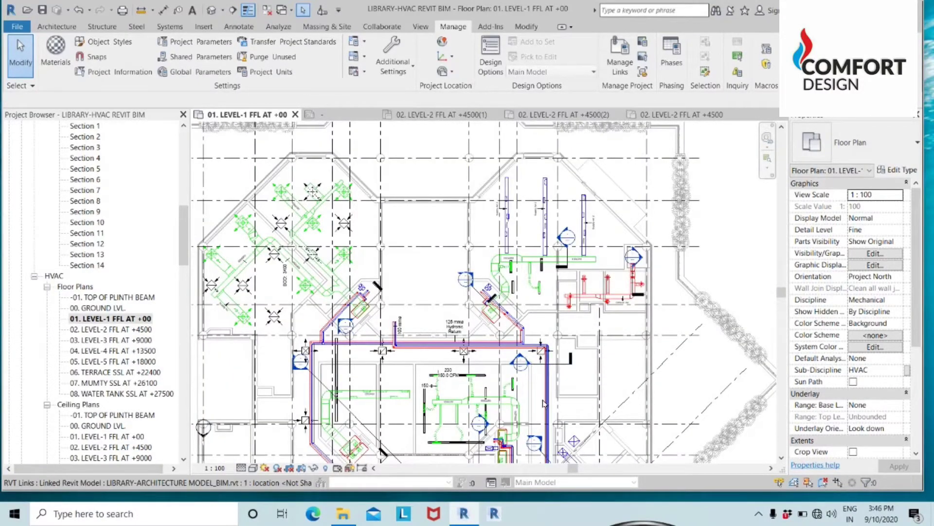
# Inspect the 125 mmø hydronic return and the parallel pipes running to the upper-right air handling unit
pyautogui.scroll(6, 511, 343)
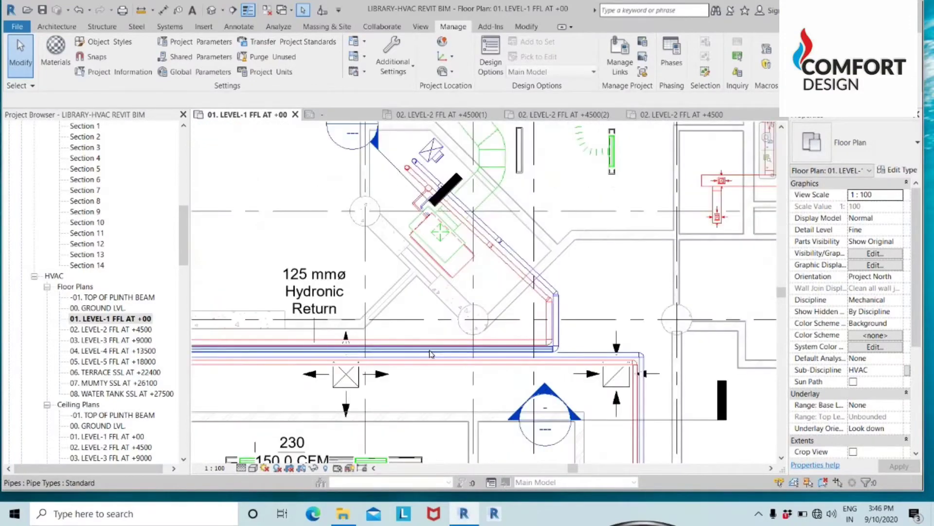
pyautogui.scroll(-3, 431, 354)
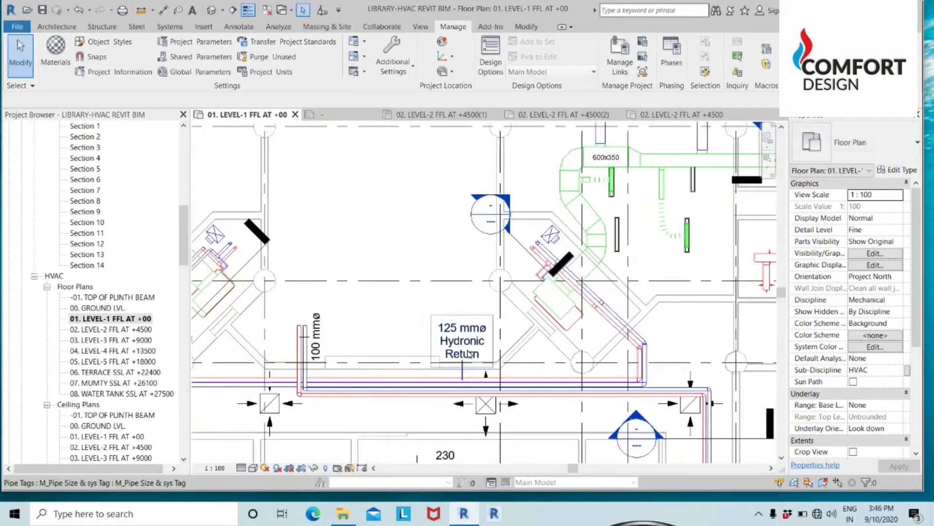
pyautogui.scroll(-2, 469, 354)
pyautogui.moveTo(389, 298); pyautogui.dragTo(417, 275, button='middle')
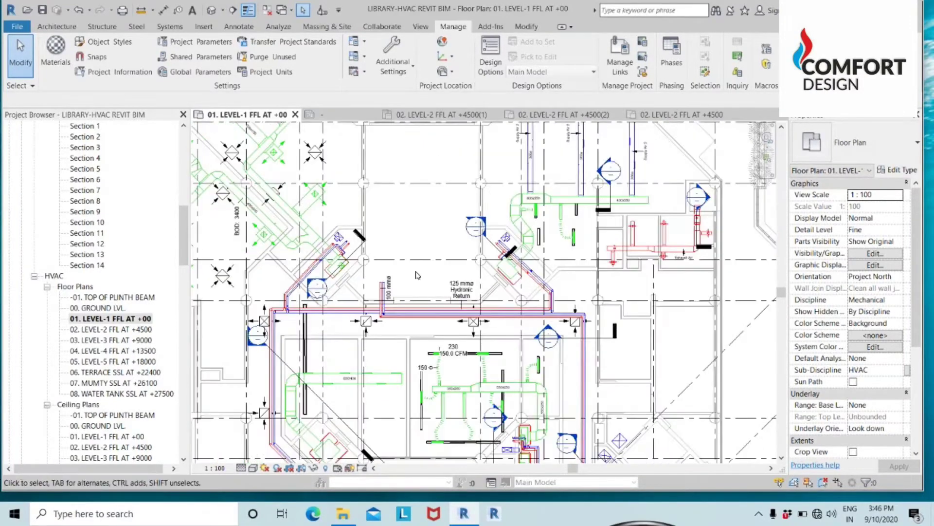
# Trace the hydronic pipe loop around the central rooms and along the risers down to the equipment south of the building
pyautogui.scroll(-1, 417, 276)
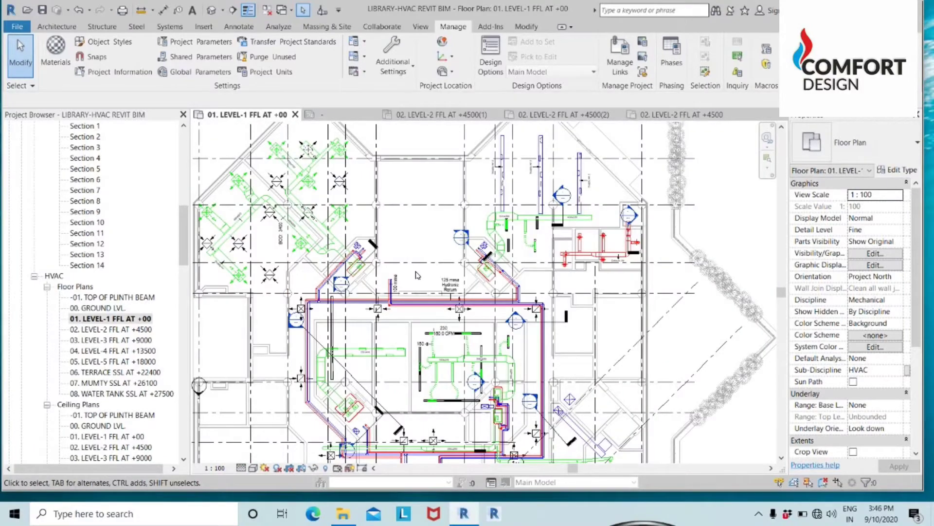
pyautogui.moveTo(423, 286); pyautogui.dragTo(418, 253, button='middle')
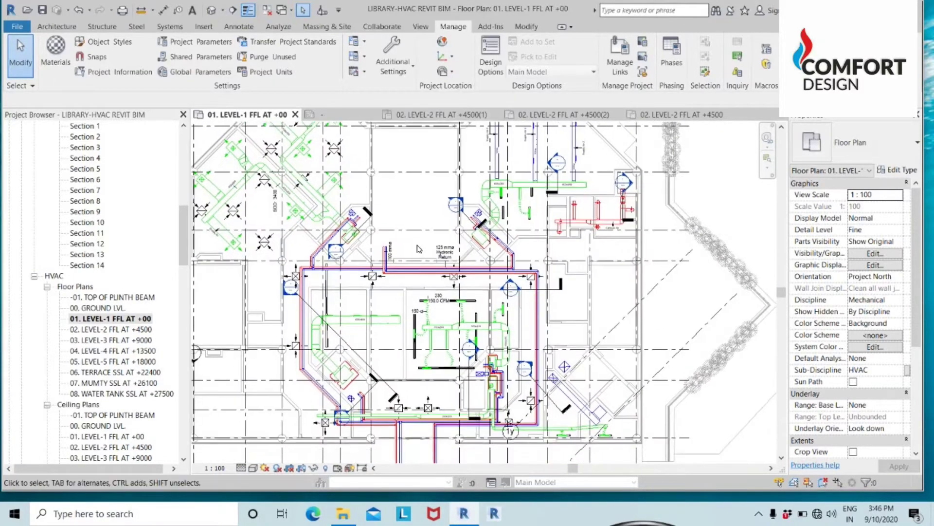
pyautogui.scroll(-1, 417, 251)
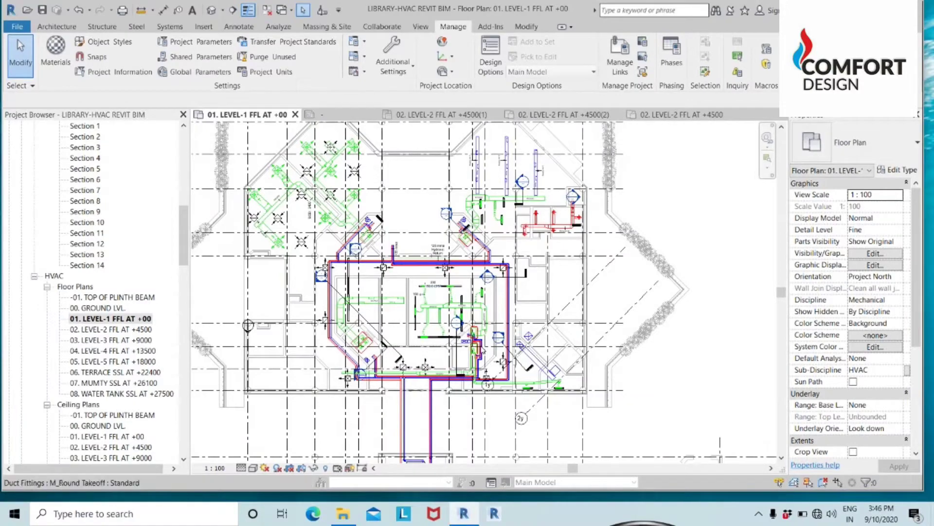
pyautogui.moveTo(462, 389); pyautogui.dragTo(456, 352, button='middle')
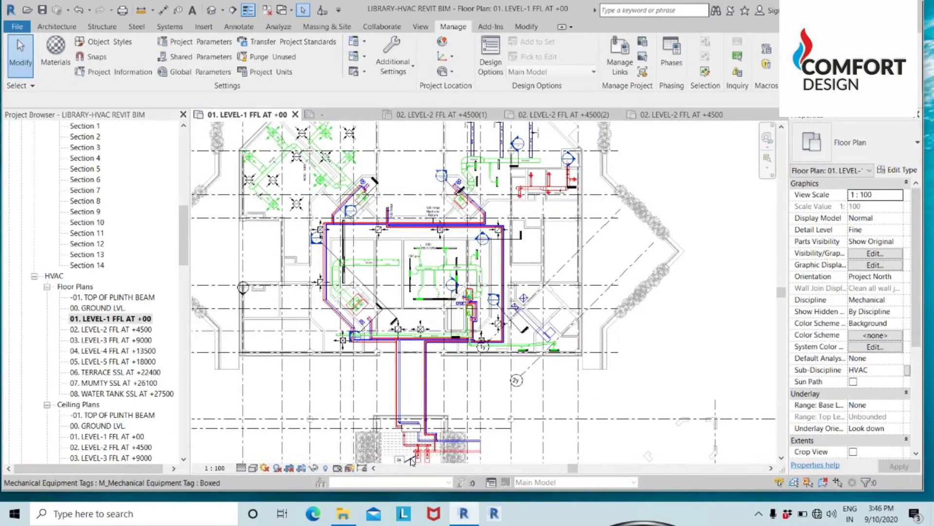
pyautogui.scroll(2, 453, 354)
pyautogui.scroll(-2, 452, 353)
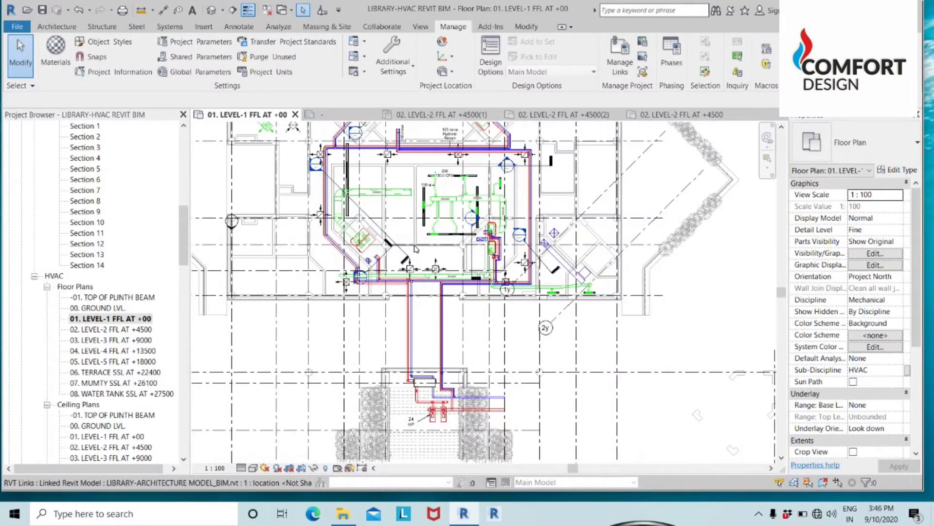
pyautogui.moveTo(424, 263); pyautogui.dragTo(436, 299, button='middle')
pyautogui.scroll(2, 408, 269)
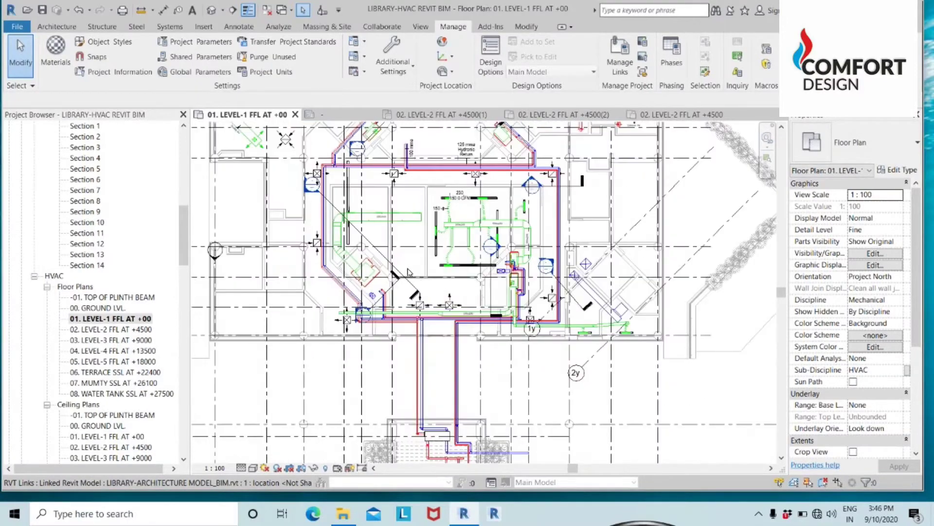
pyautogui.moveTo(409, 269); pyautogui.dragTo(429, 316, button='middle')
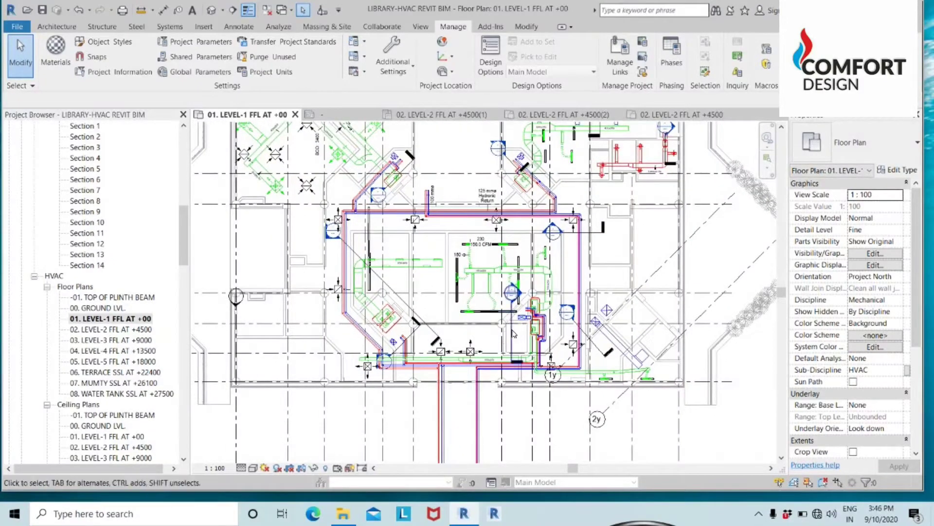
# Inspect the air handling unit beside the central rooms, with its 650/400 supply duct and nearby hydronic pipes
pyautogui.scroll(1, 604, 358)
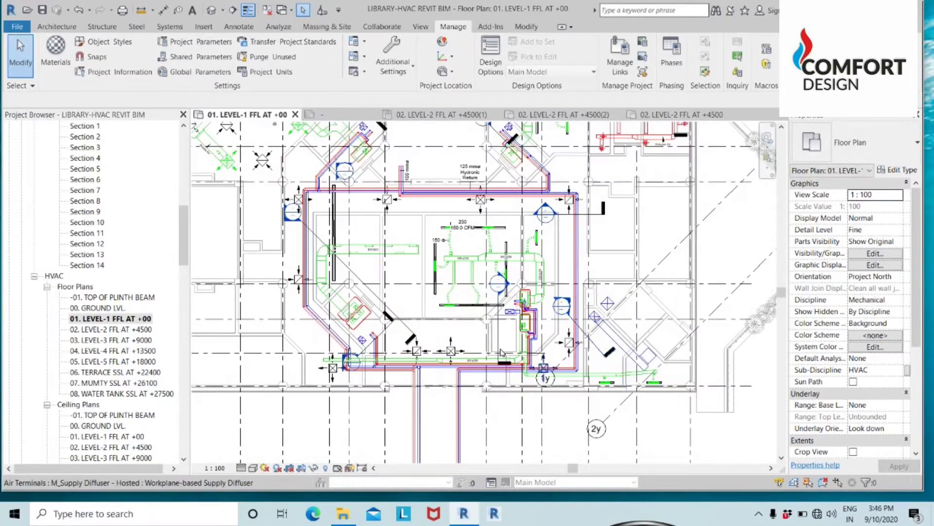
pyautogui.scroll(1, 393, 338)
pyautogui.moveTo(395, 299); pyautogui.dragTo(413, 379, button='middle')
pyautogui.scroll(5, 411, 378)
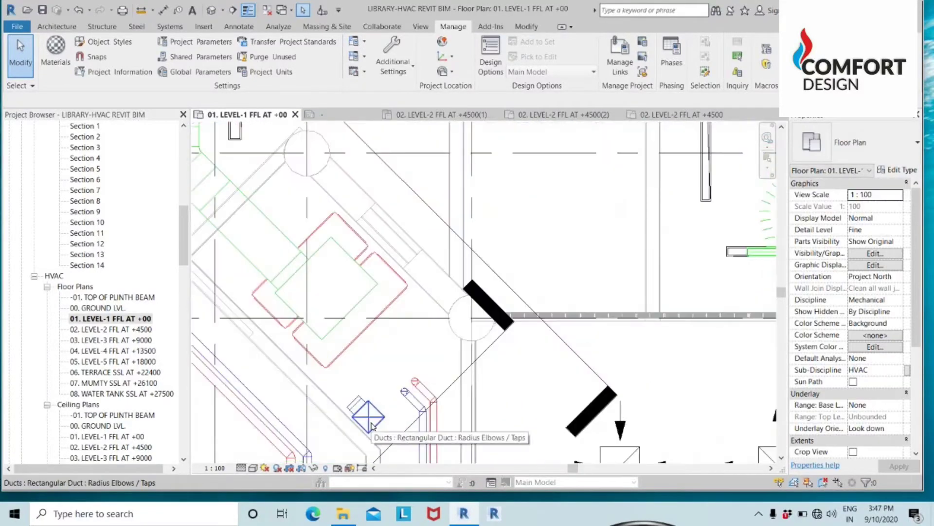
pyautogui.scroll(-3, 408, 358)
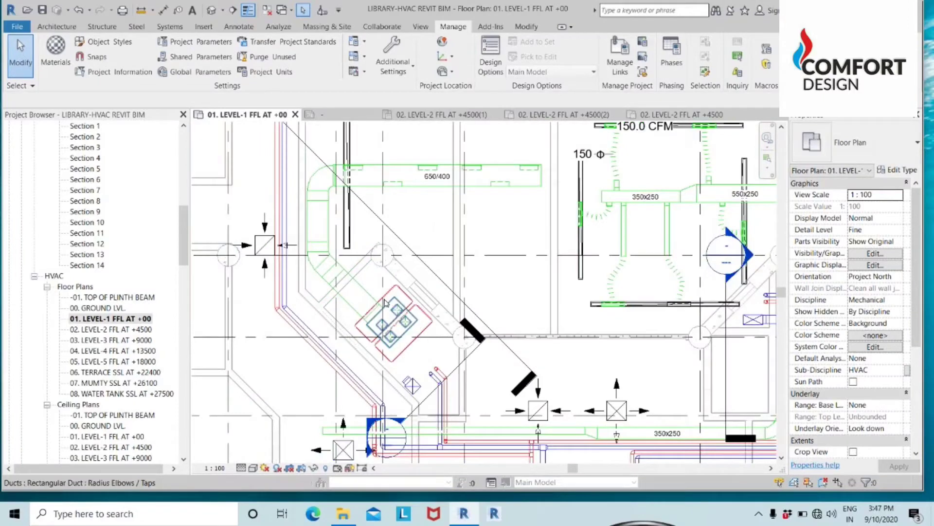
pyautogui.scroll(1, 413, 309)
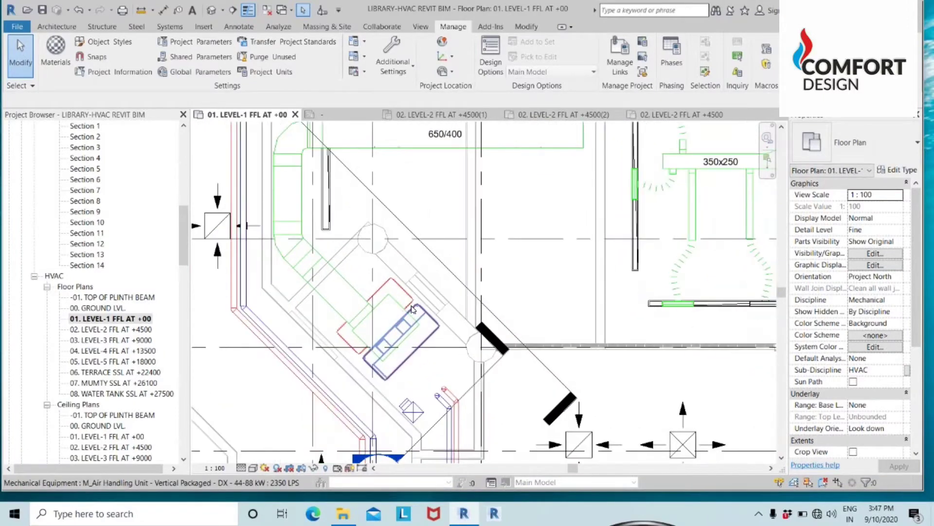
pyautogui.scroll(2, 412, 309)
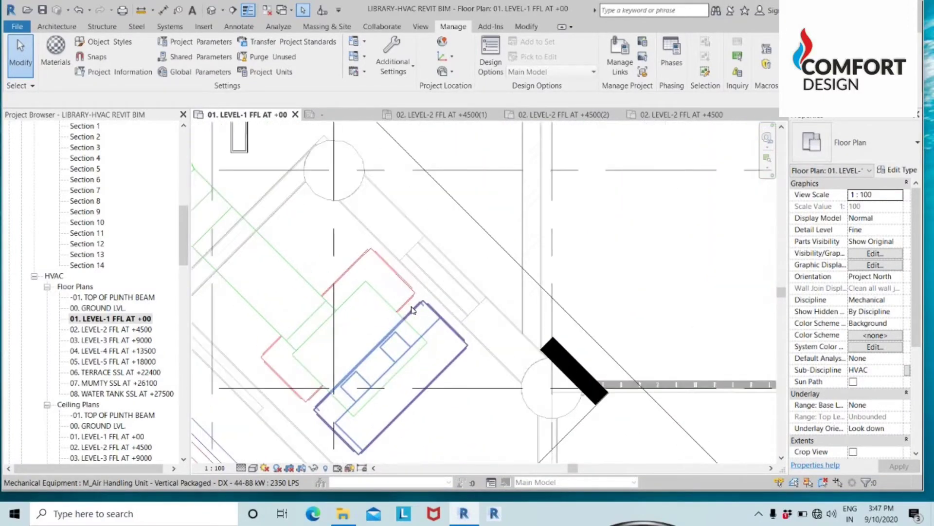
pyautogui.scroll(-1, 414, 314)
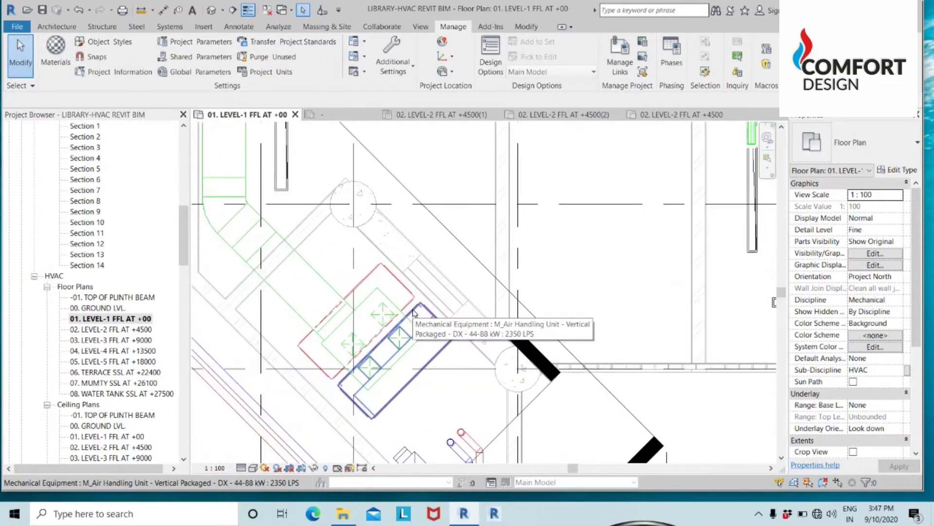
pyautogui.scroll(-1, 428, 336)
pyautogui.scroll(-2, 435, 371)
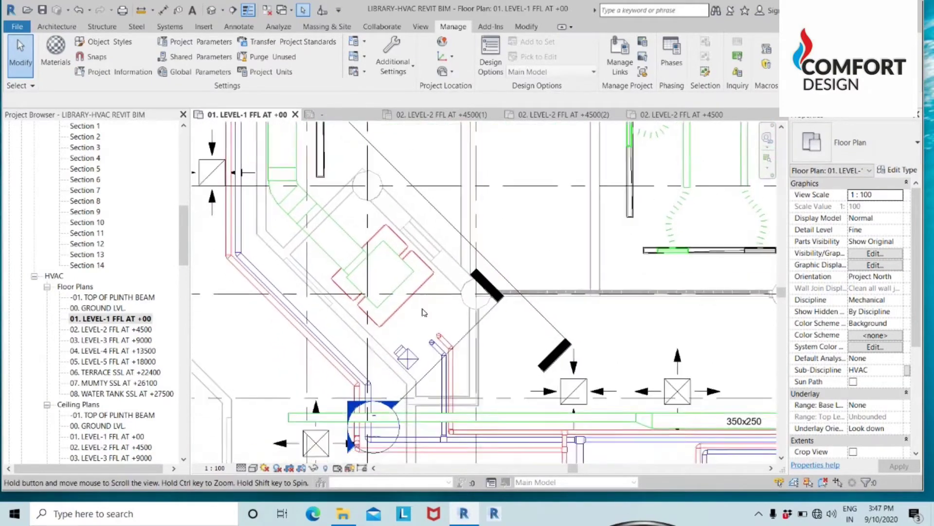
pyautogui.moveTo(436, 371); pyautogui.dragTo(418, 299, button='middle')
pyautogui.scroll(-1, 417, 299)
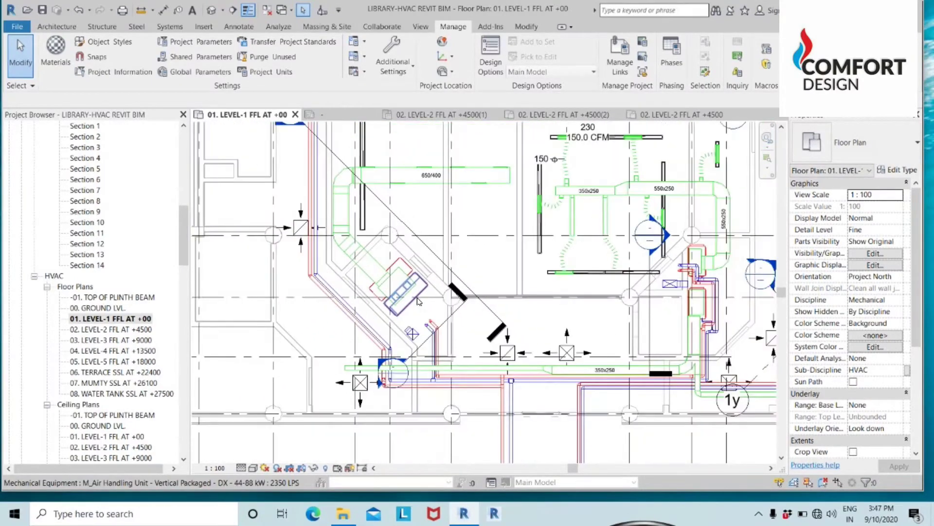
pyautogui.scroll(-2, 417, 298)
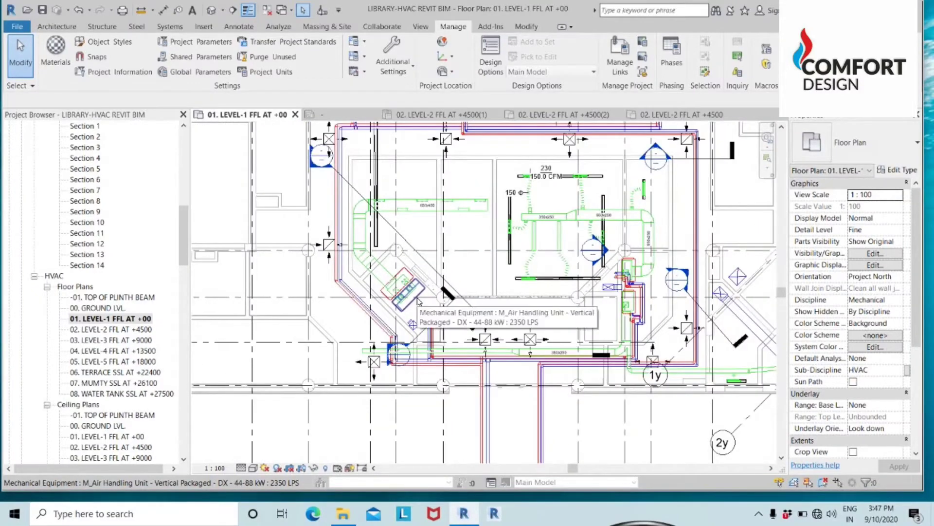
# Check the properties of the vertical rectangular duct next to the central-left air handling unit and its small side branch
pyautogui.scroll(3, 418, 299)
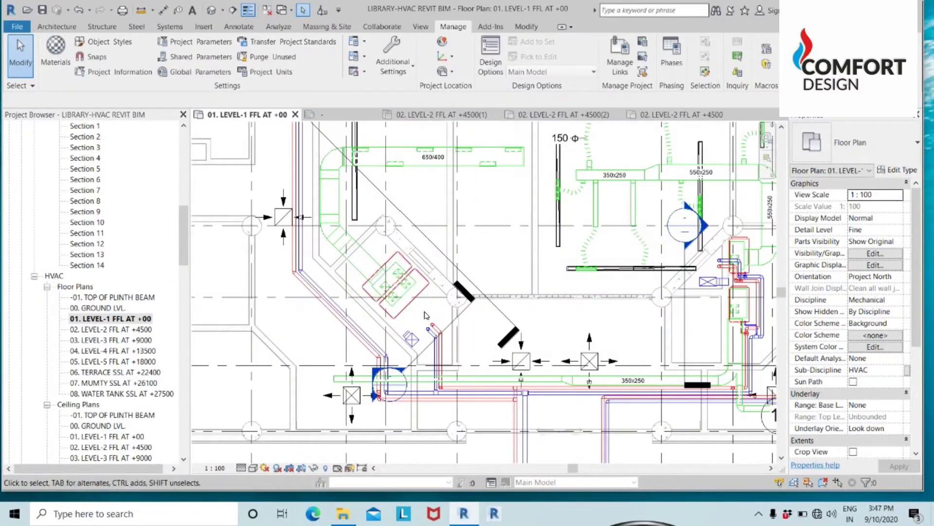
pyautogui.scroll(3, 413, 316)
pyautogui.scroll(-2, 400, 322)
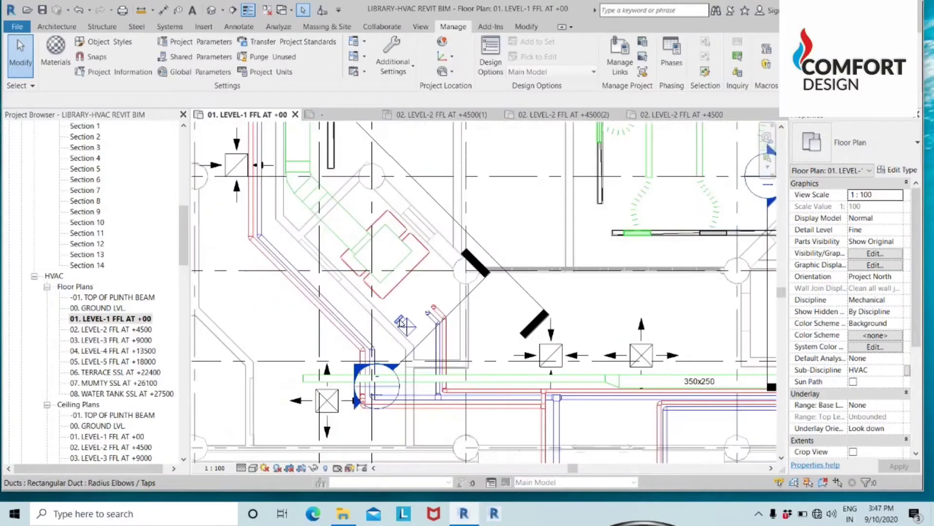
pyautogui.scroll(2, 398, 320)
pyautogui.scroll(2, 398, 319)
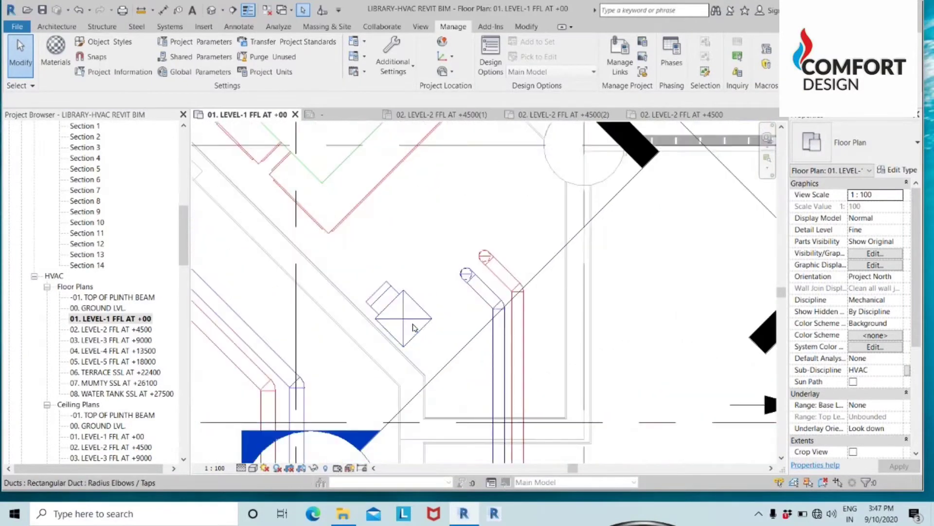
pyautogui.click(408, 323)
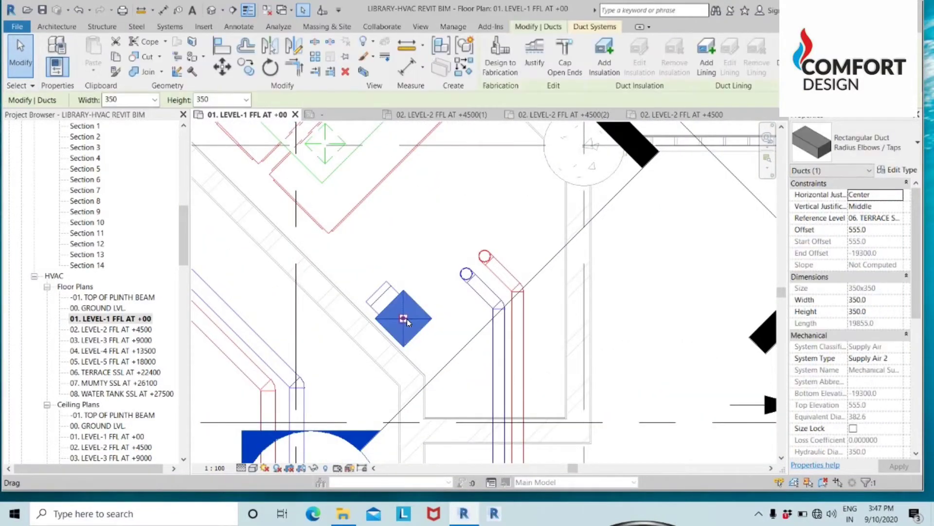
pyautogui.click(421, 278)
pyautogui.scroll(-1, 403, 304)
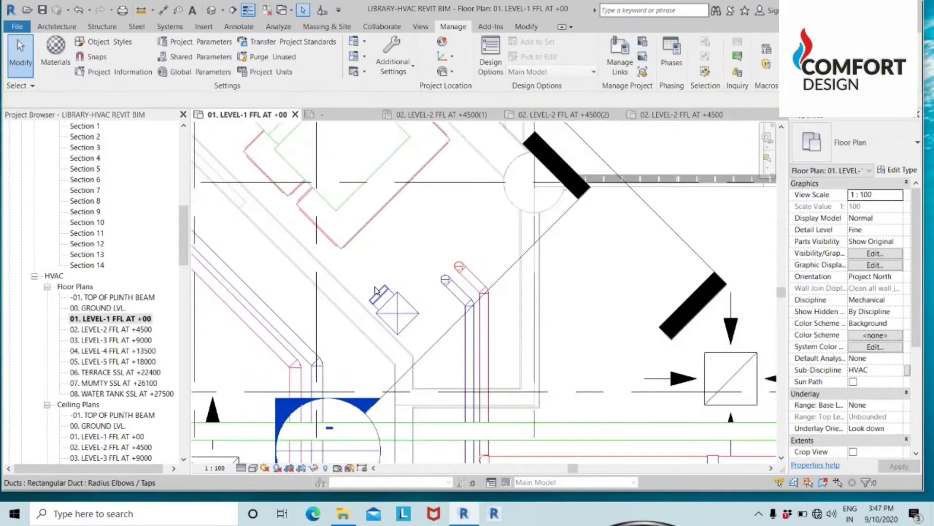
pyautogui.scroll(-1, 387, 307)
pyautogui.scroll(-3, 384, 308)
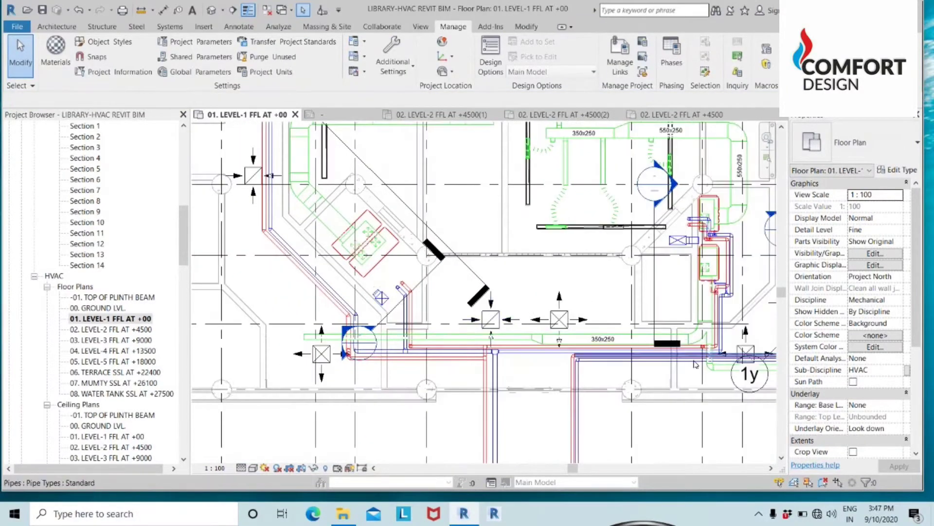
# Inspect the matching vertical ducts beside the lower-right stacked air handling units and the upper-left wing's unit on the Level-1 plan
pyautogui.scroll(2, 646, 248)
pyautogui.scroll(2, 646, 249)
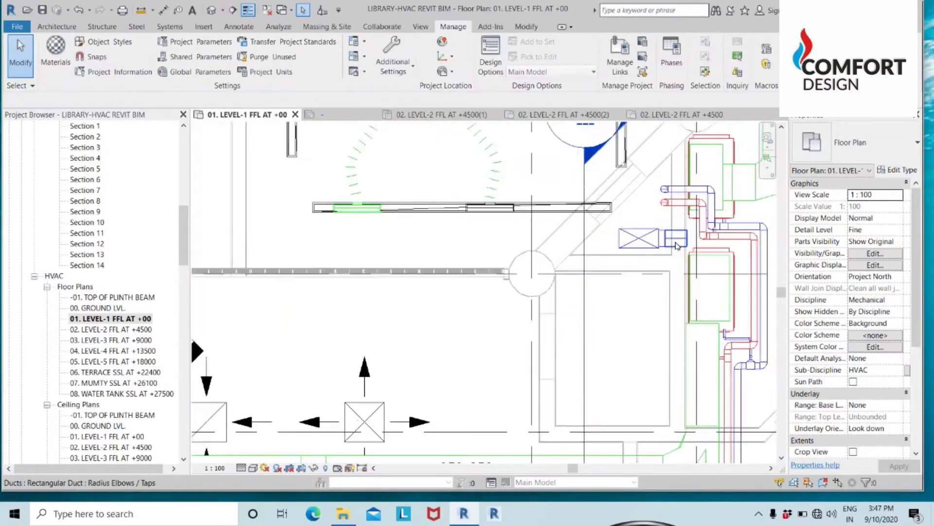
pyautogui.scroll(-3, 655, 247)
pyautogui.scroll(-2, 655, 247)
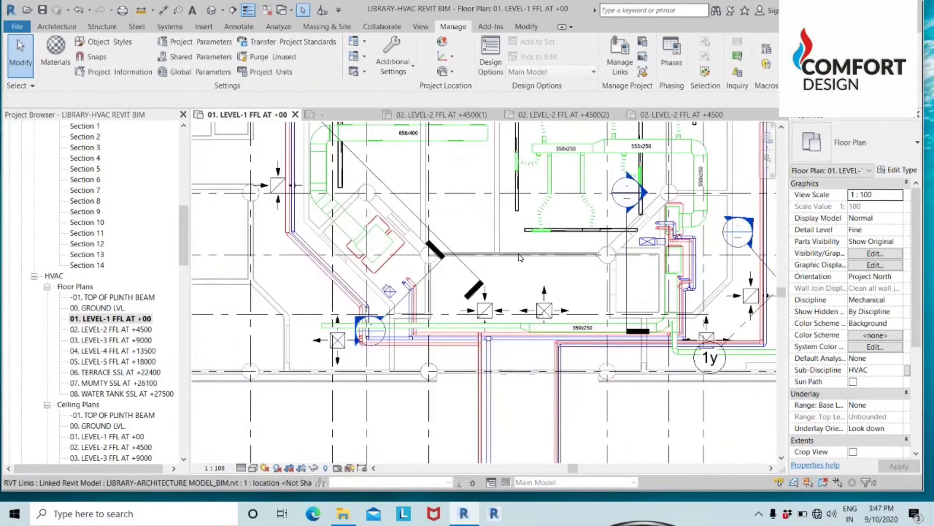
pyautogui.moveTo(526, 260); pyautogui.dragTo(555, 425, button='middle')
pyautogui.moveTo(515, 270); pyautogui.dragTo(520, 344, button='middle')
pyautogui.scroll(6, 417, 148)
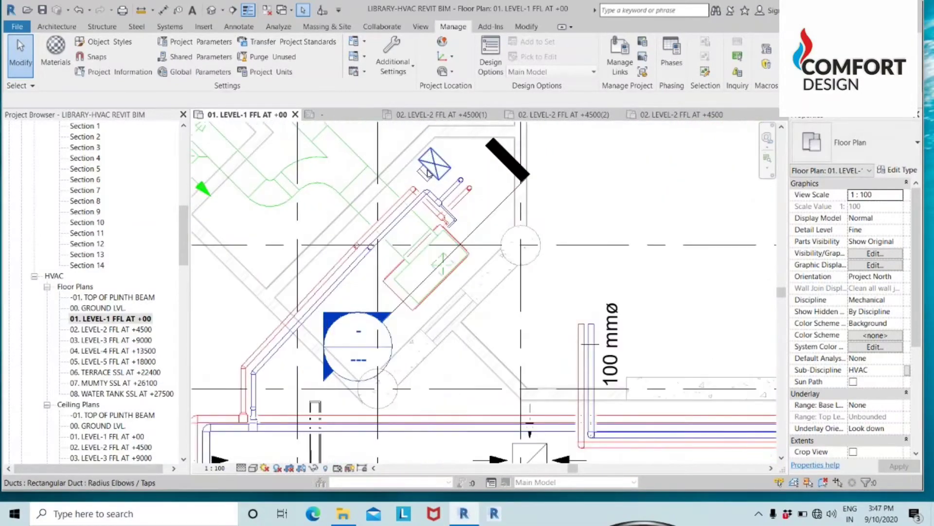
pyautogui.scroll(-4, 428, 173)
pyautogui.moveTo(704, 173); pyautogui.dragTo(633, 209, button='middle')
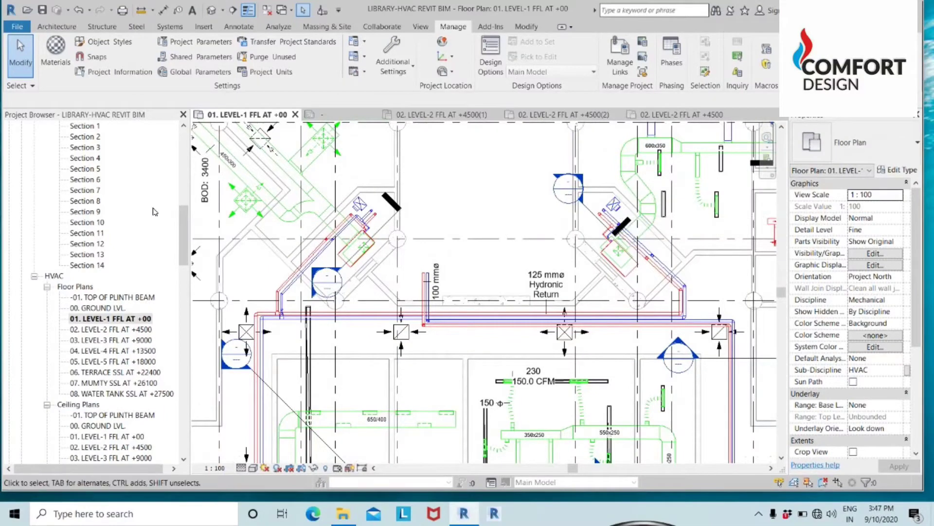
# Open the {3D} view from the Architectural discipline and inspect the rooftop supply ducts where they drop into the building
pyautogui.moveTo(178, 233); pyautogui.dragTo(187, 156)
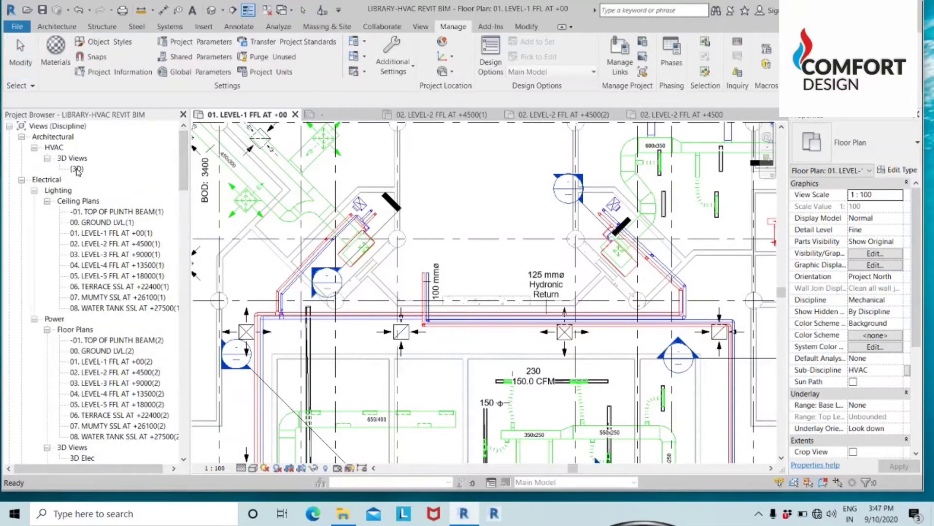
pyautogui.doubleClick(77, 169)
pyautogui.moveTo(379, 246); pyautogui.dragTo(412, 304, button='middle')
pyautogui.scroll(5, 699, 197)
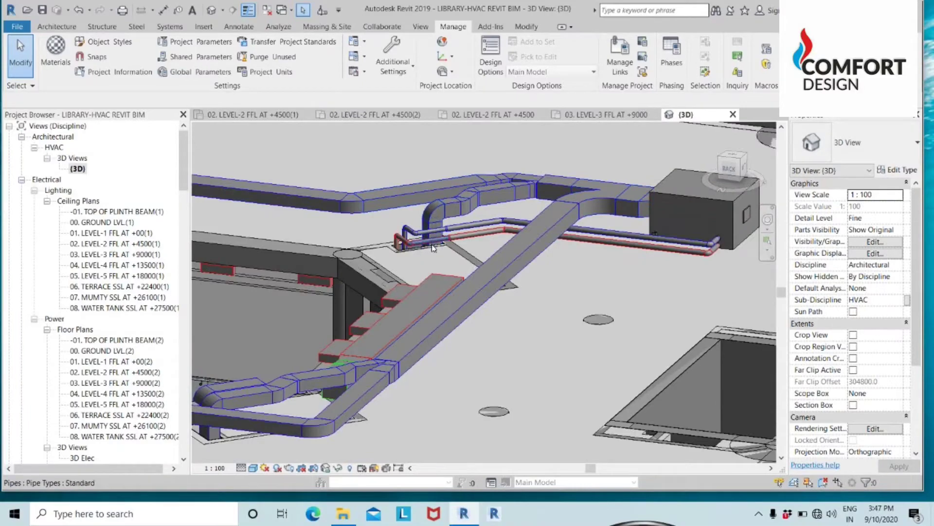
# Inspect the rooftop supply ducts around the central opening and their drops into the building in 3D
pyautogui.keyDown('shift'); pyautogui.moveTo(467, 368); pyautogui.dragTo(424, 338, button='middle'); pyautogui.keyUp('shift')
pyautogui.scroll(-2, 488, 349)
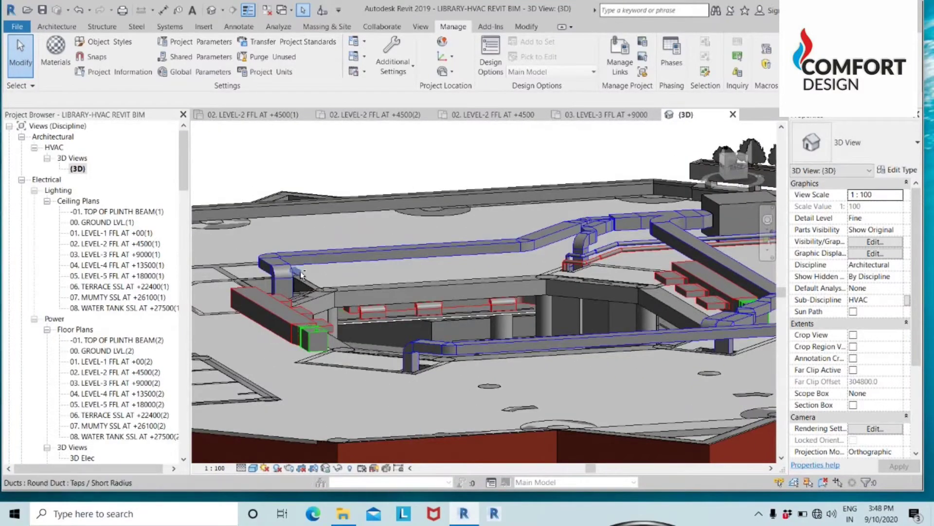
pyautogui.keyDown('shift'); pyautogui.moveTo(302, 275); pyautogui.dragTo(298, 296, button='middle'); pyautogui.keyUp('shift')
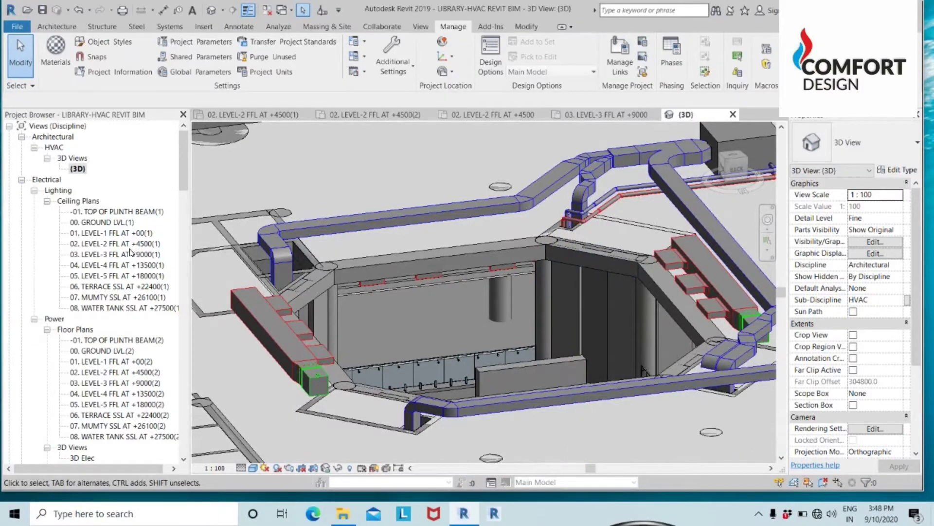
# Open the Mechanical HVAC floor plan 01. LEVEL-1 FFL AT +00 and look over its overall layout
pyautogui.scroll(-10, 115, 347)
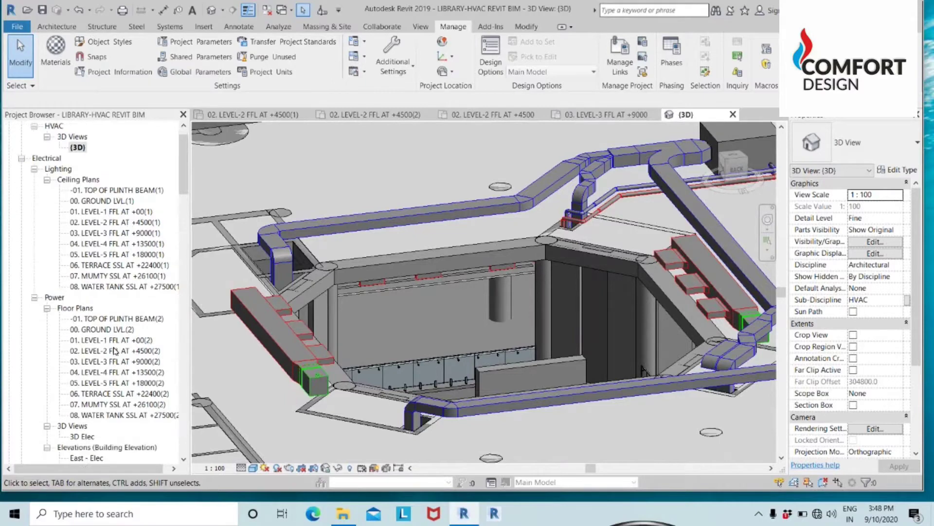
pyautogui.scroll(-2, 115, 348)
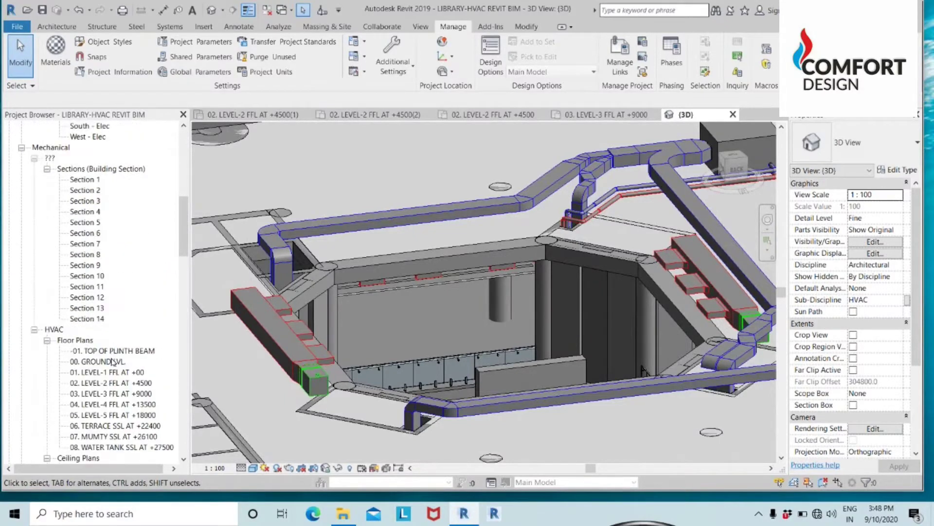
pyautogui.doubleClick(116, 371)
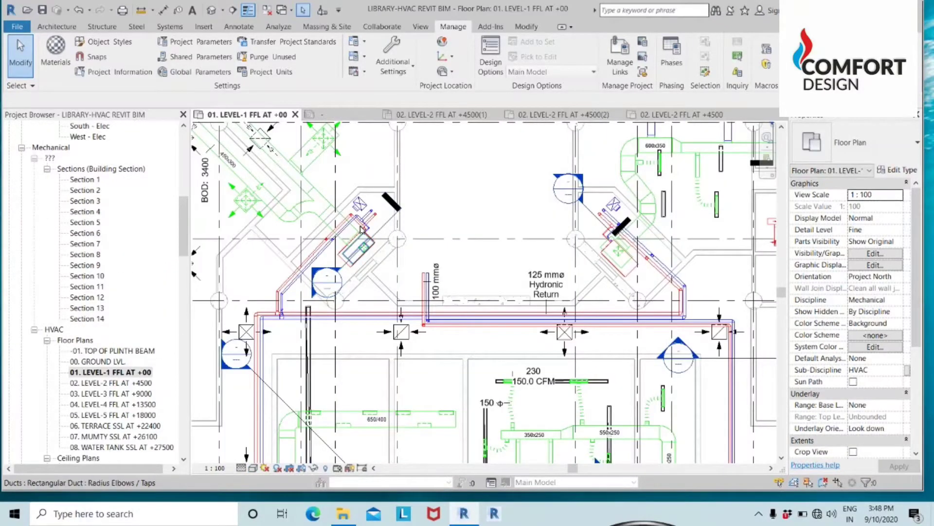
pyautogui.scroll(-5, 427, 204)
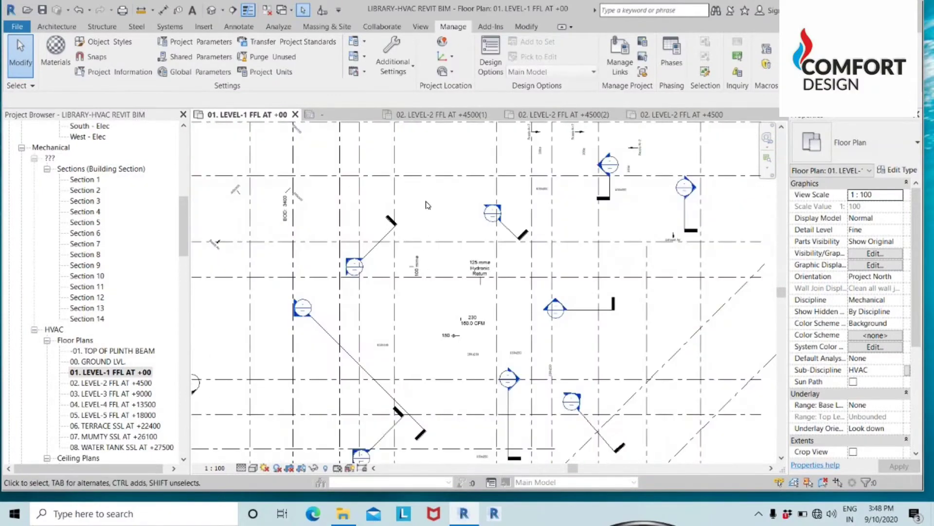
# Open the 02. LEVEL-2 FFL AT +4500 HVAC plan and inspect the upper-left corner air handling unit's pipe risers and vertical duct
pyautogui.click(140, 383)
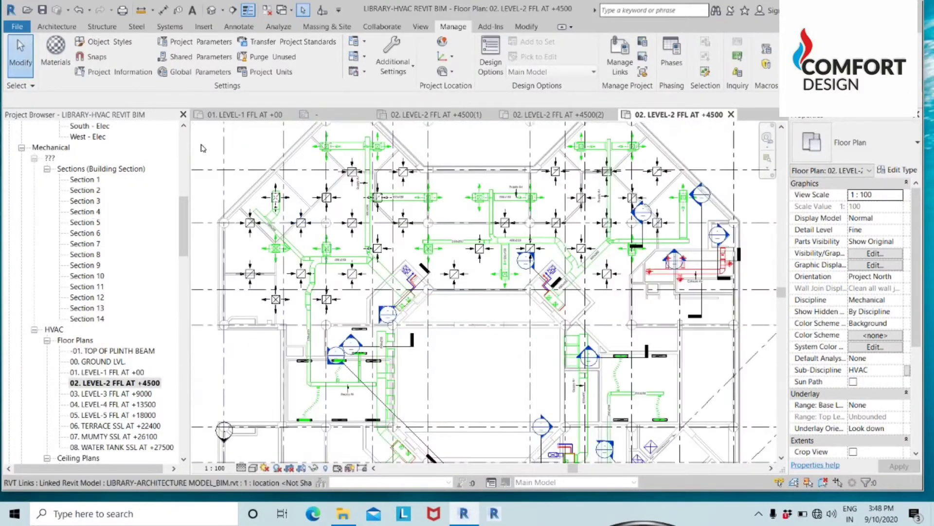
pyautogui.scroll(5, 470, 290)
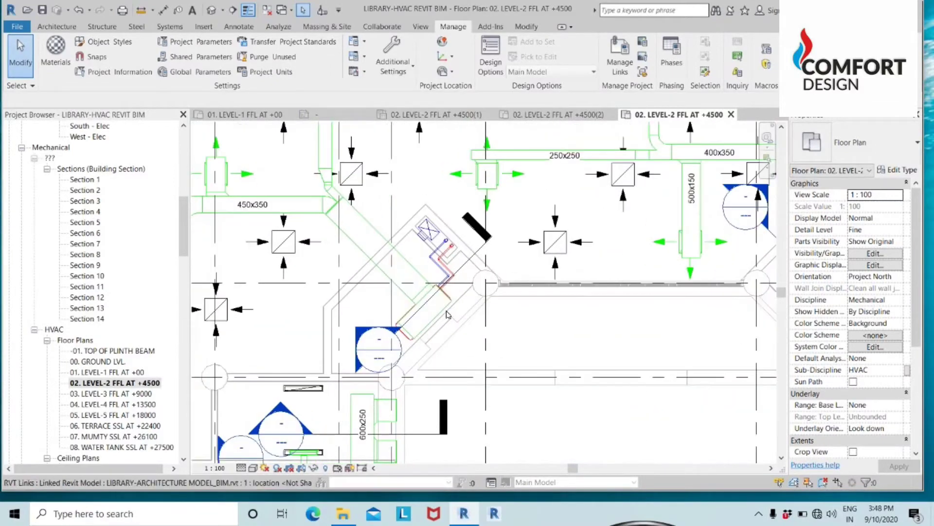
pyautogui.scroll(3, 433, 232)
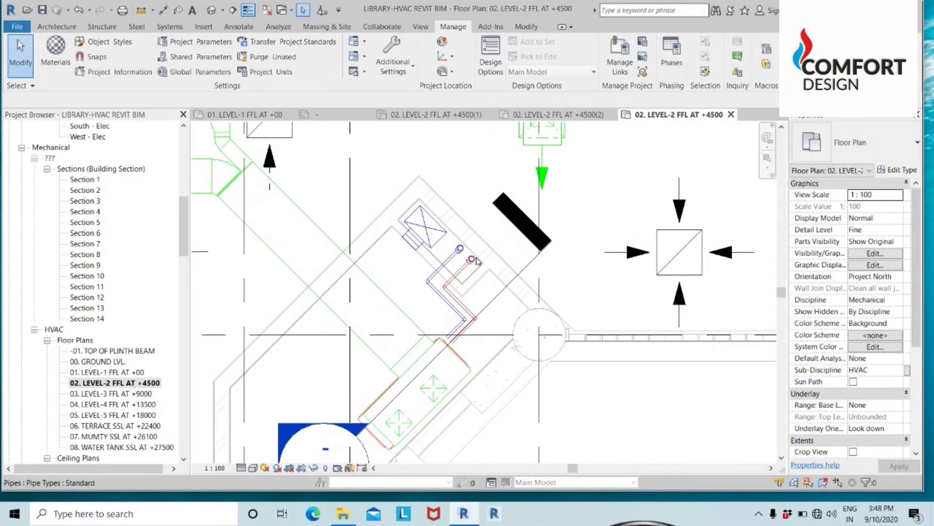
pyautogui.scroll(2, 474, 262)
pyautogui.scroll(-2, 451, 285)
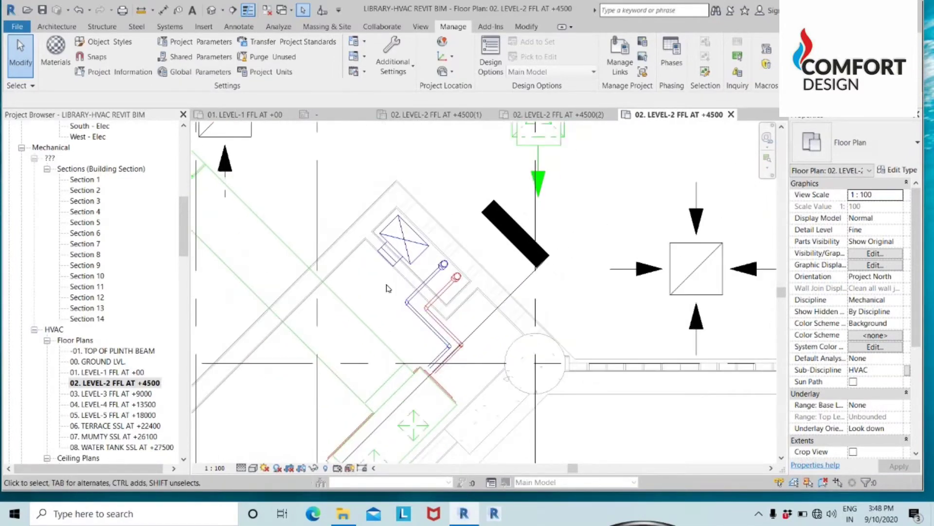
pyautogui.scroll(-2, 375, 257)
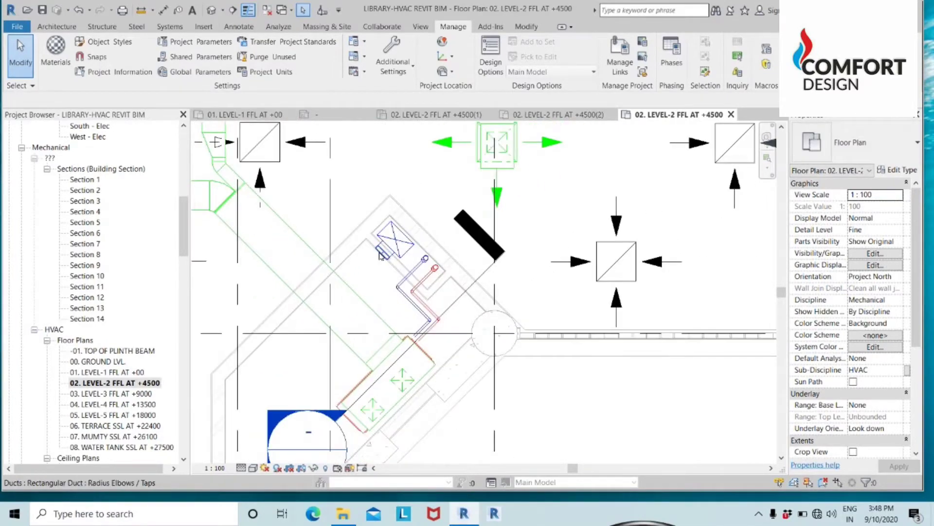
pyautogui.scroll(-1, 380, 256)
pyautogui.scroll(-1, 382, 257)
pyautogui.moveTo(517, 341); pyautogui.dragTo(463, 302, button='middle')
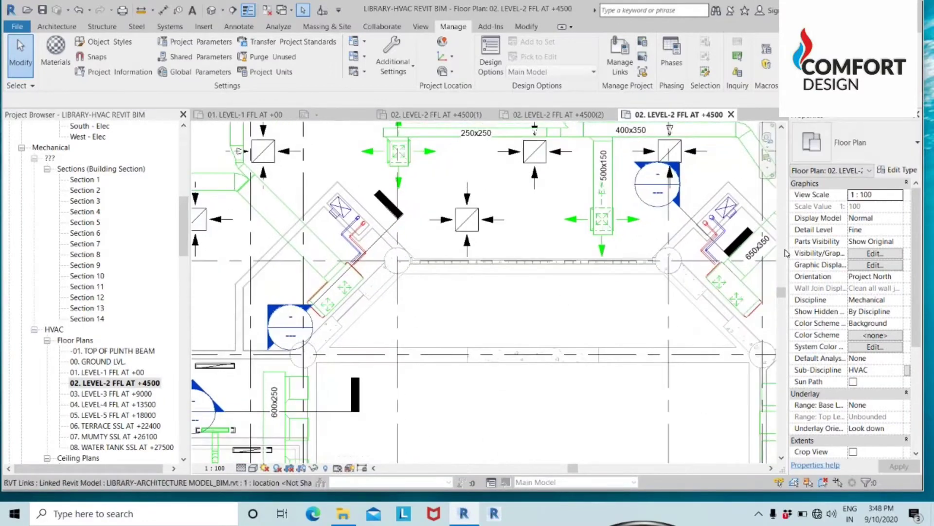
# Inspect the matching air handling unit at the central opening's upper-right corner, with its pipe risers, vertical duct and 650x350 supply duct
pyautogui.scroll(3, 743, 214)
pyautogui.scroll(3, 746, 208)
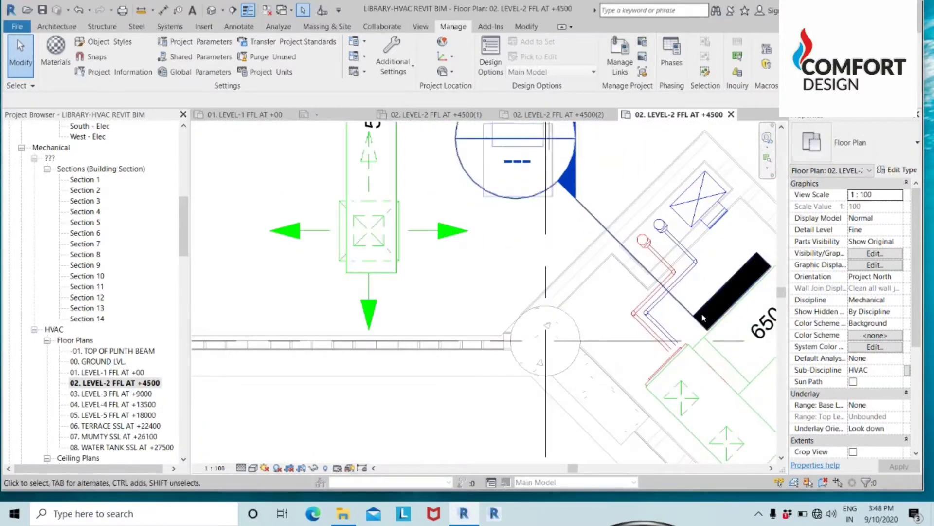
pyautogui.moveTo(677, 392); pyautogui.dragTo(621, 319, button='middle')
pyautogui.scroll(-2, 601, 324)
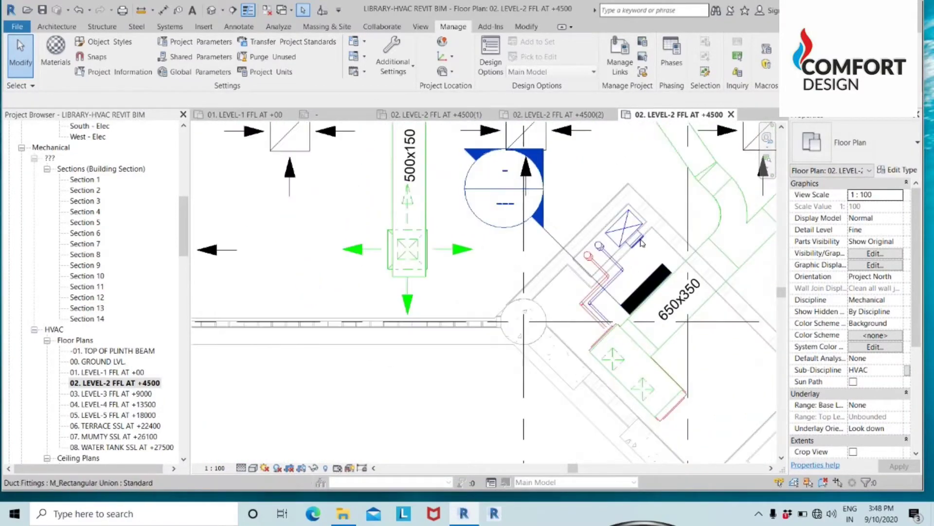
pyautogui.scroll(-2, 637, 241)
pyautogui.scroll(-5, 632, 217)
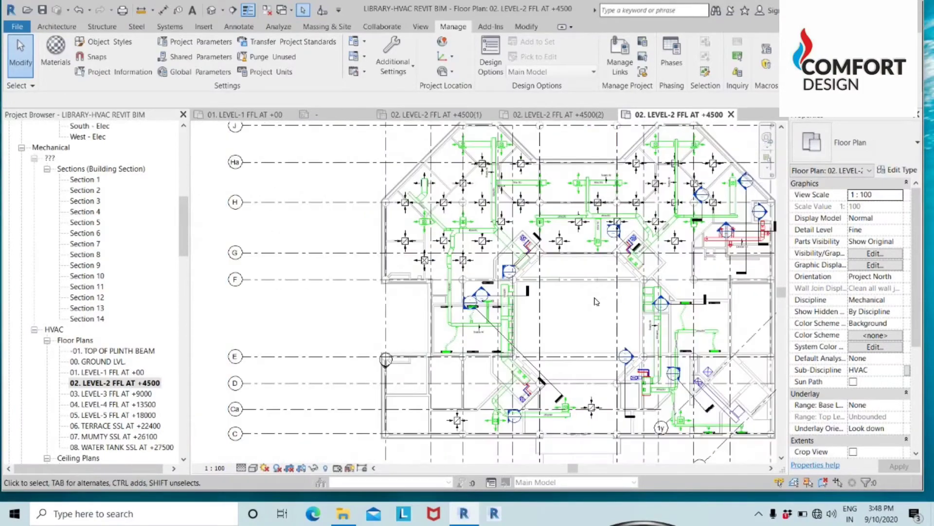
# Check the air handling units and risers at the two lower corners of the central opening on the Level-2 plan
pyautogui.moveTo(594, 354); pyautogui.dragTo(587, 345, button='middle')
pyautogui.scroll(5, 592, 348)
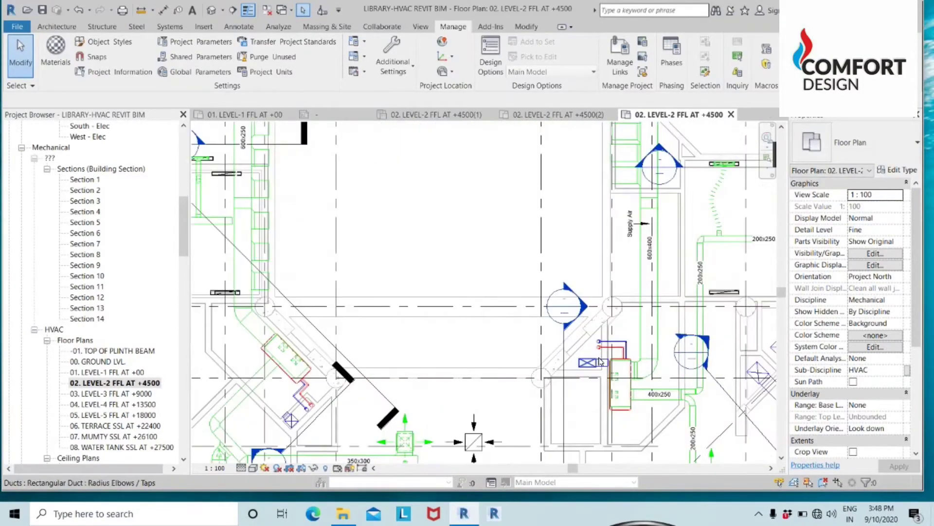
pyautogui.scroll(-4, 608, 364)
pyautogui.scroll(2, 559, 305)
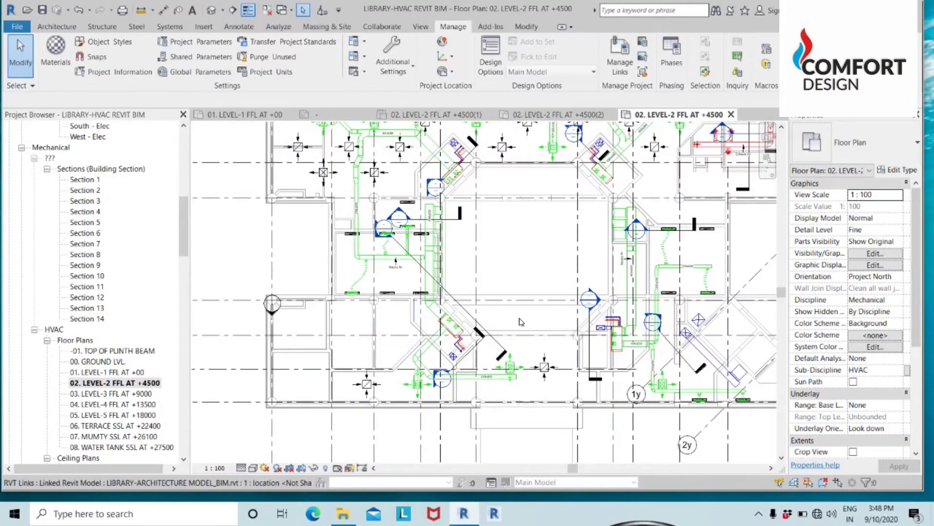
# Open the 03. LEVEL-3 FFL AT +9000 HVAC plan and inspect the air handling unit and ducts at the central opening's upper-left corner
pyautogui.doubleClick(128, 395)
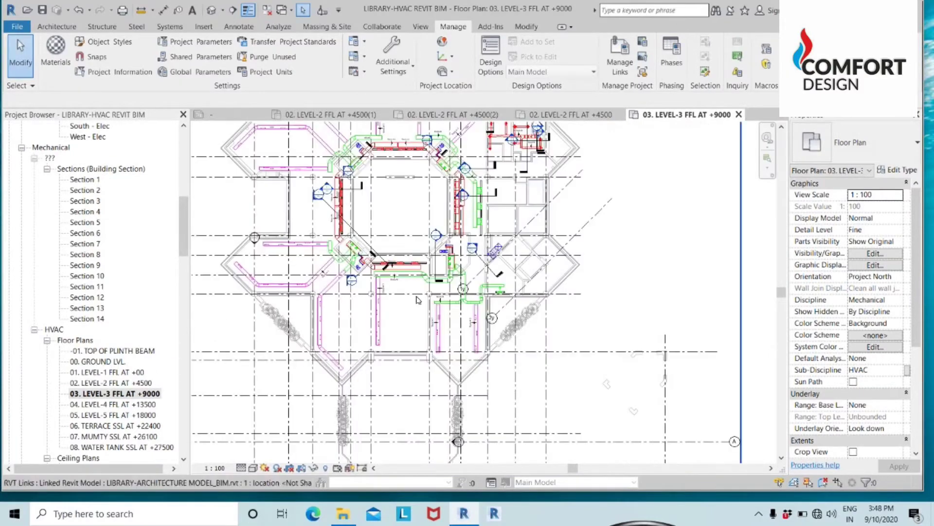
pyautogui.scroll(2, 407, 218)
pyautogui.moveTo(408, 217); pyautogui.dragTo(404, 292, button='middle')
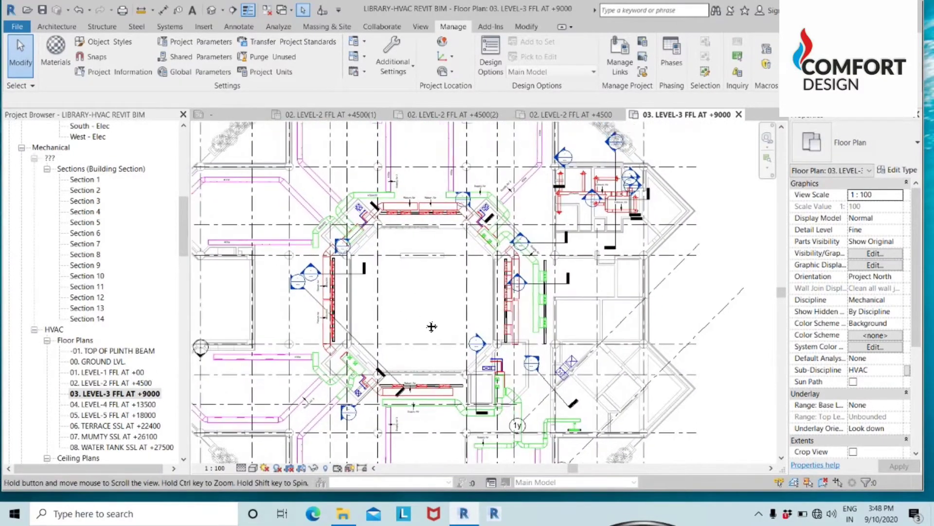
pyautogui.scroll(3, 404, 292)
pyautogui.scroll(1, 368, 275)
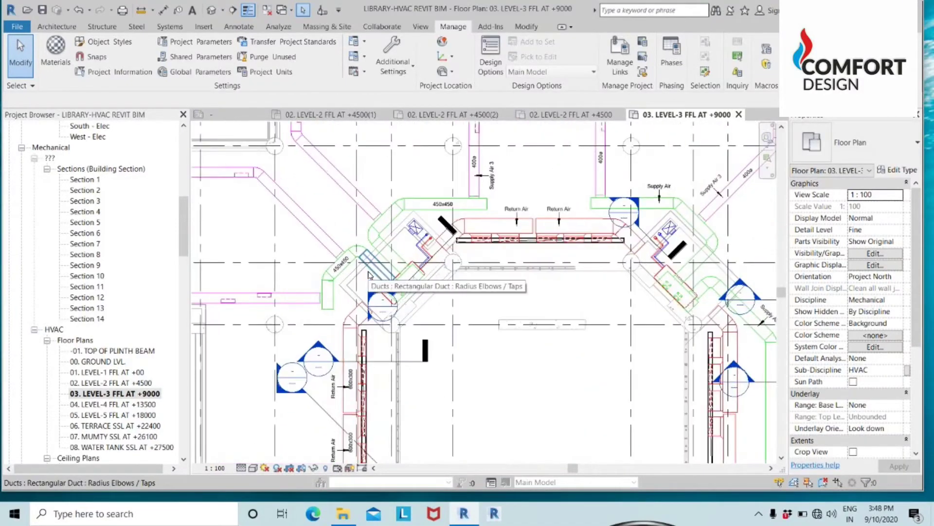
pyautogui.moveTo(368, 272); pyautogui.dragTo(404, 333, button='middle')
pyautogui.scroll(-1, 405, 333)
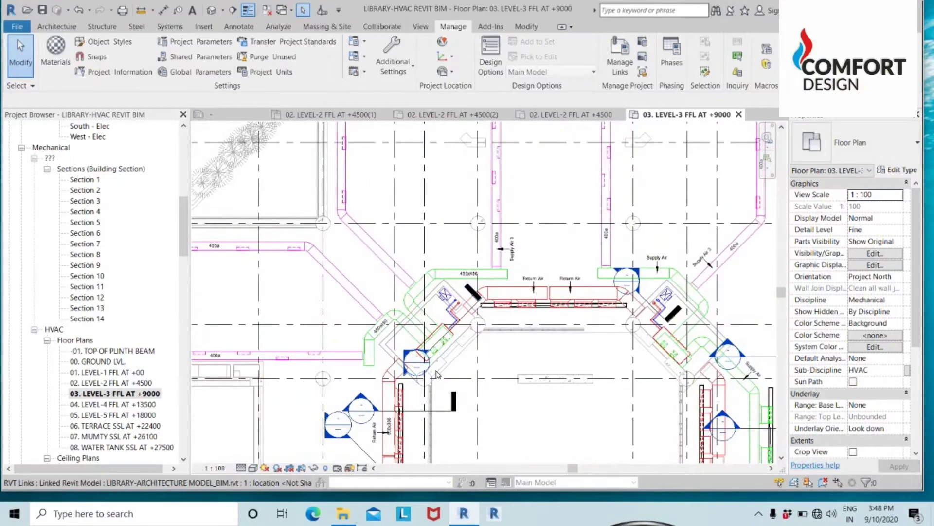
pyautogui.moveTo(436, 375); pyautogui.dragTo(435, 357, button='middle')
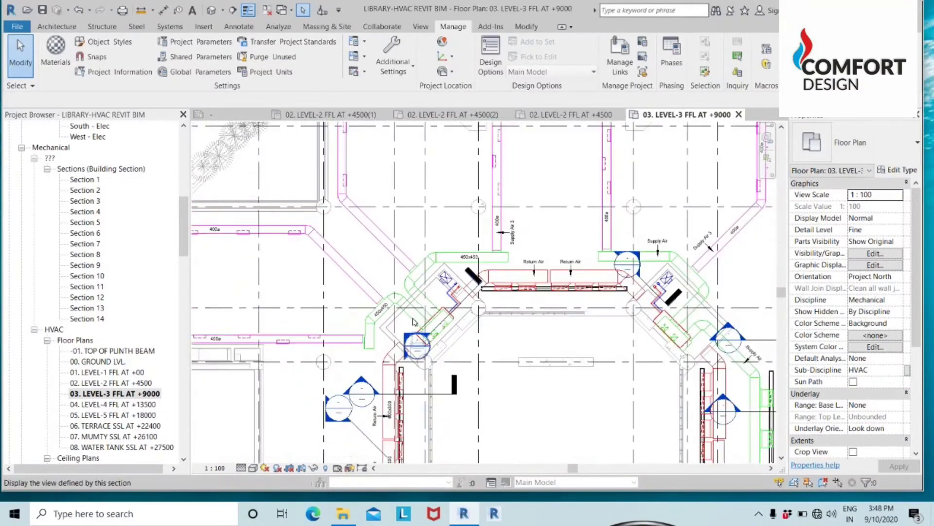
# Follow the 400ø supply duct runs into the upper-left wing and back to the central opening
pyautogui.scroll(-2, 386, 302)
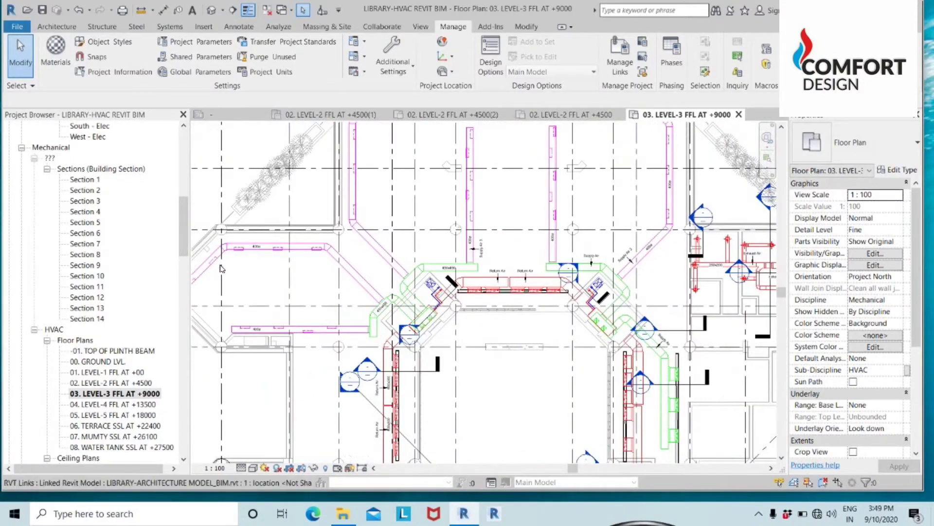
pyautogui.moveTo(238, 250); pyautogui.dragTo(358, 237, button='middle')
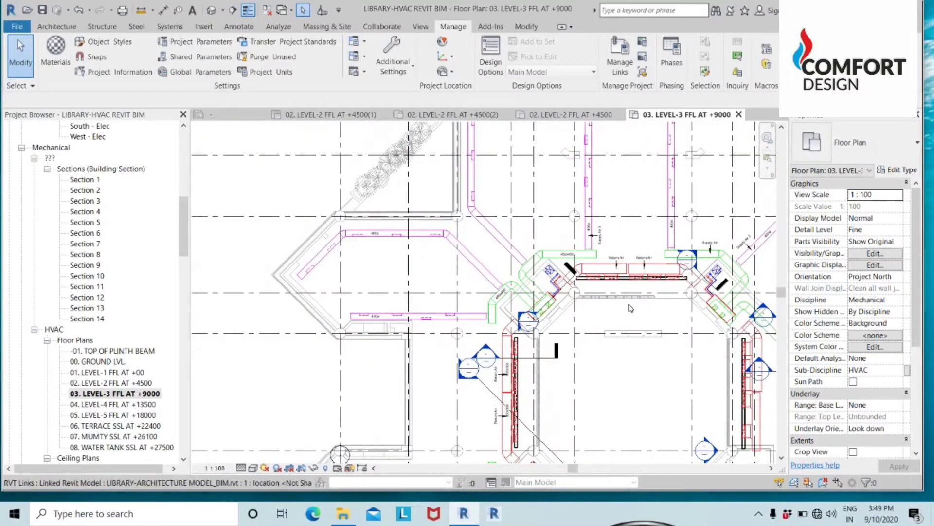
pyautogui.moveTo(630, 308); pyautogui.dragTo(512, 293, button='middle')
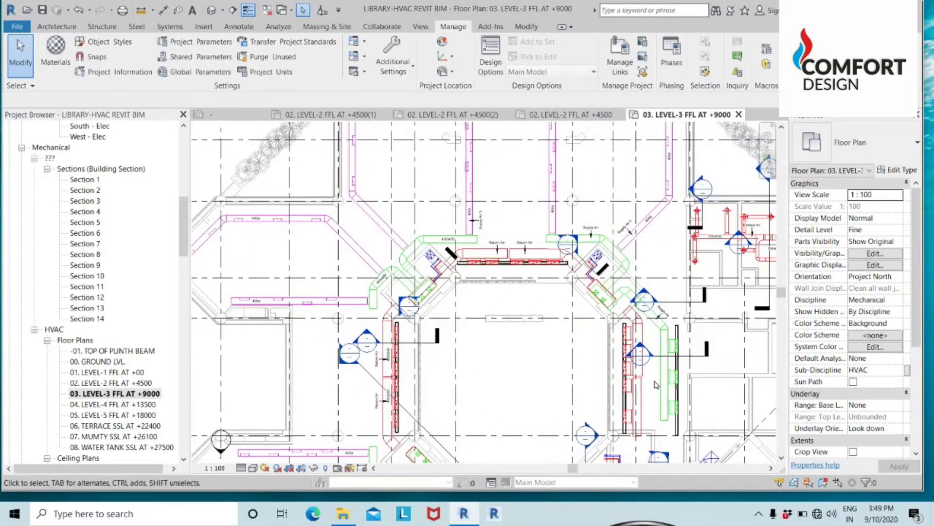
# Examine the supply duct with side branches and the parallel return duct along the central opening's right side
pyautogui.moveTo(656, 385); pyautogui.dragTo(536, 326, button='middle')
pyautogui.scroll(3, 553, 272)
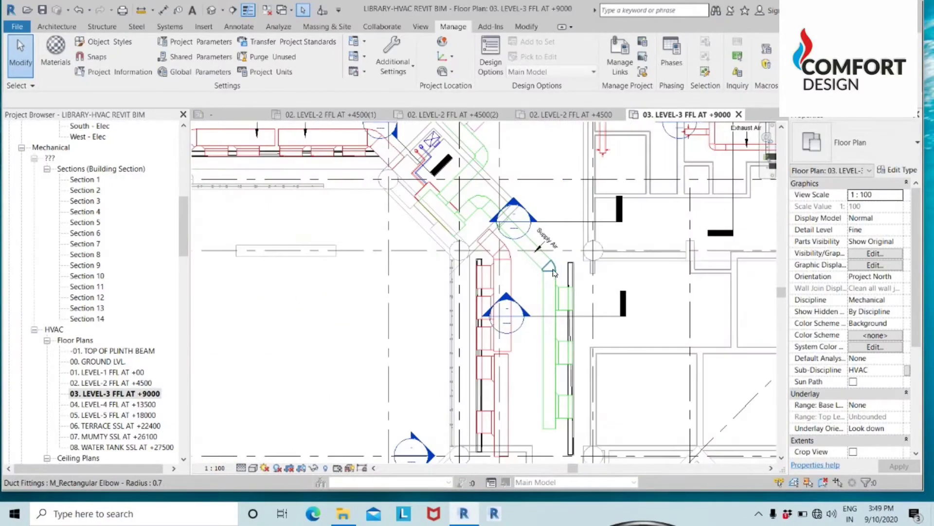
pyautogui.moveTo(573, 371); pyautogui.dragTo(558, 280, button='middle')
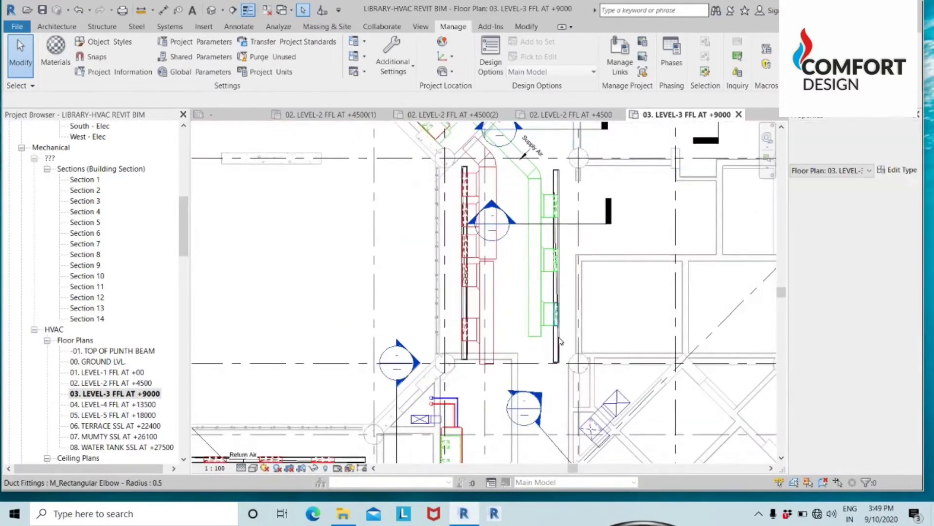
pyautogui.moveTo(565, 180); pyautogui.dragTo(563, 208, button='middle')
pyautogui.scroll(-2, 525, 331)
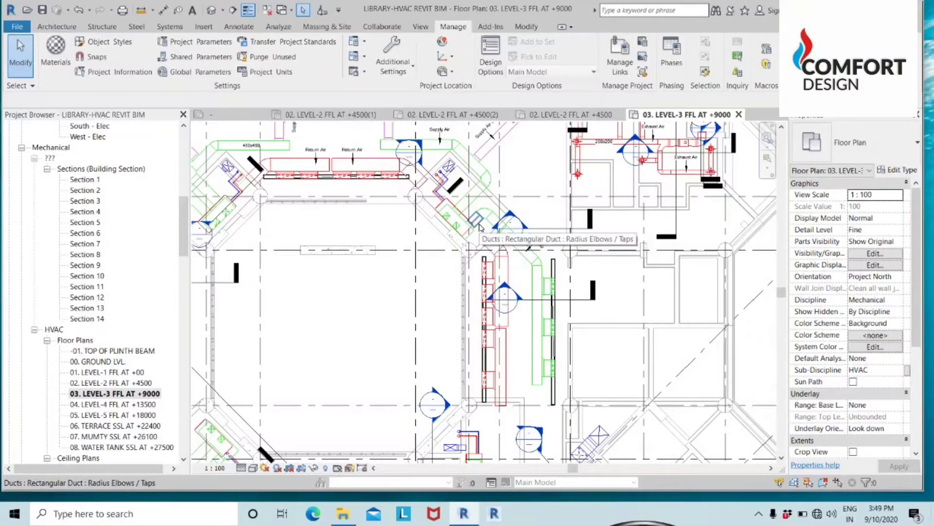
# Select the whole supply duct network connected to the upper-right air handling unit, and clear the selection
pyautogui.press('Tab')
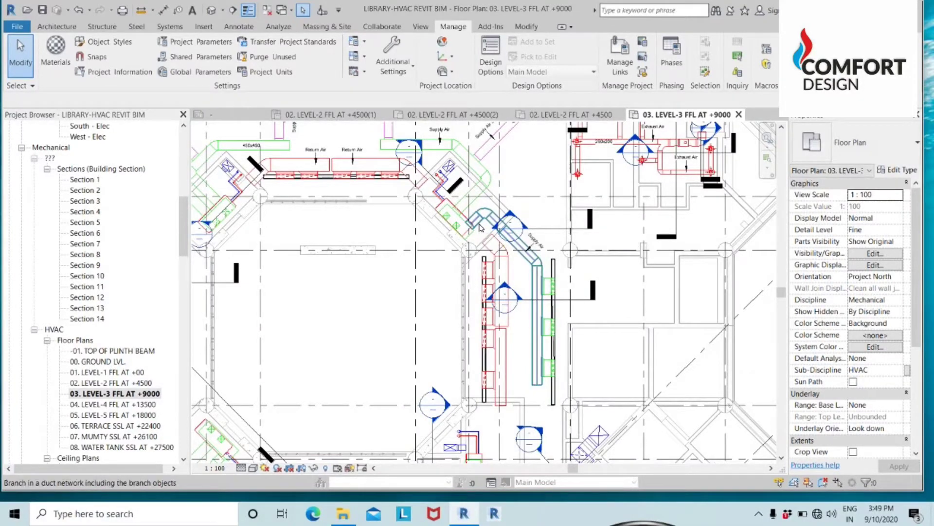
pyautogui.press('Tab')
pyautogui.click(481, 227)
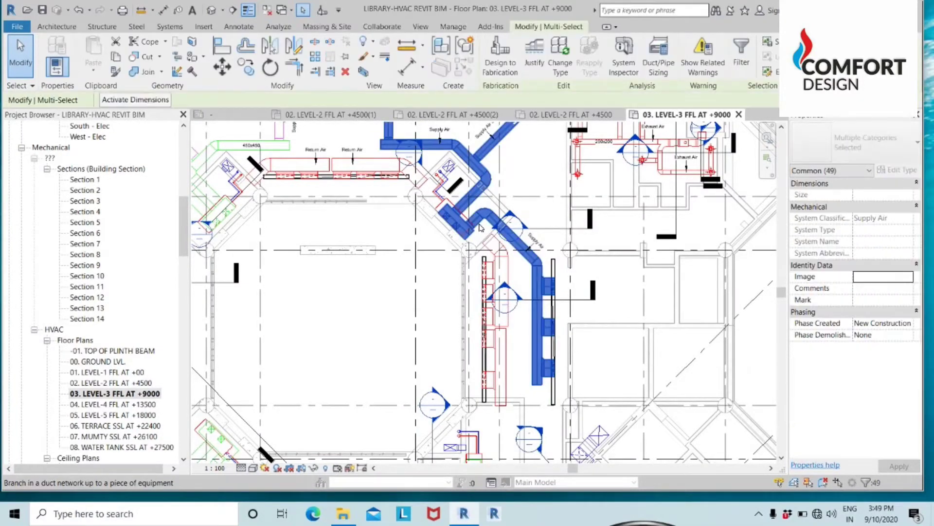
pyautogui.click(440, 292)
# Trace the same supply branch from the air handling unit and select its connected network from the lowest side branch
pyautogui.scroll(-2, 440, 291)
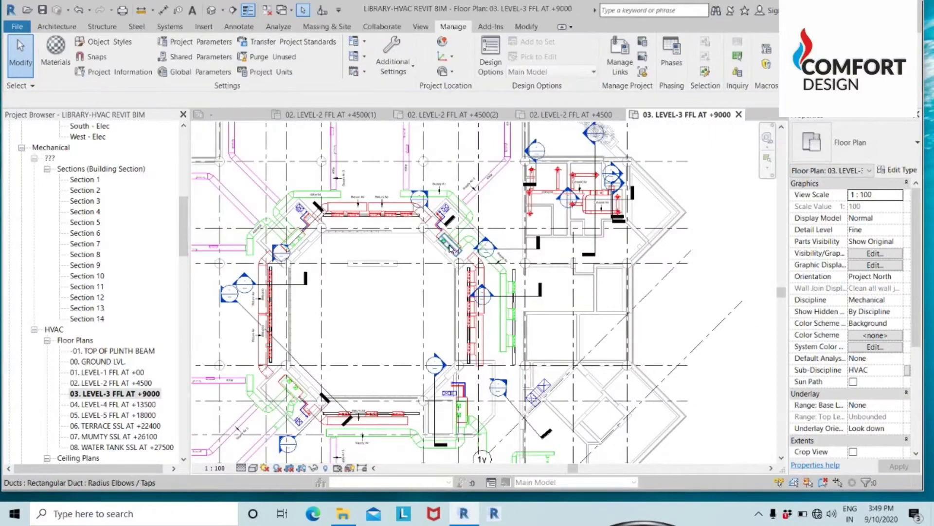
pyautogui.scroll(1, 451, 249)
pyautogui.press('Tab')
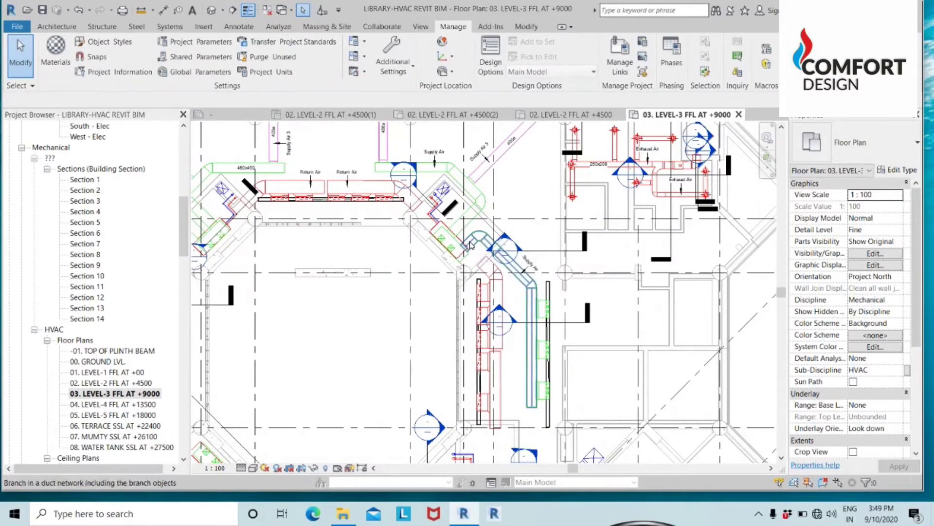
pyautogui.press('Tab')
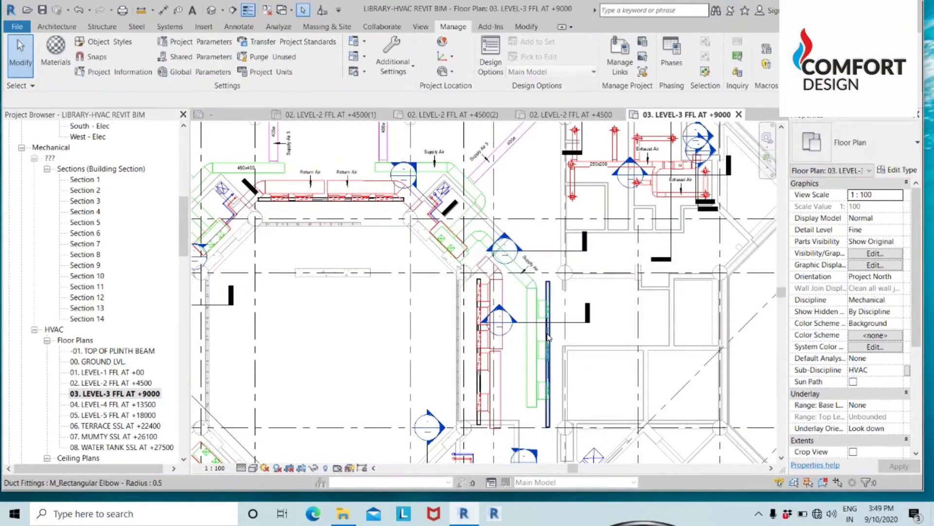
pyautogui.scroll(2, 535, 400)
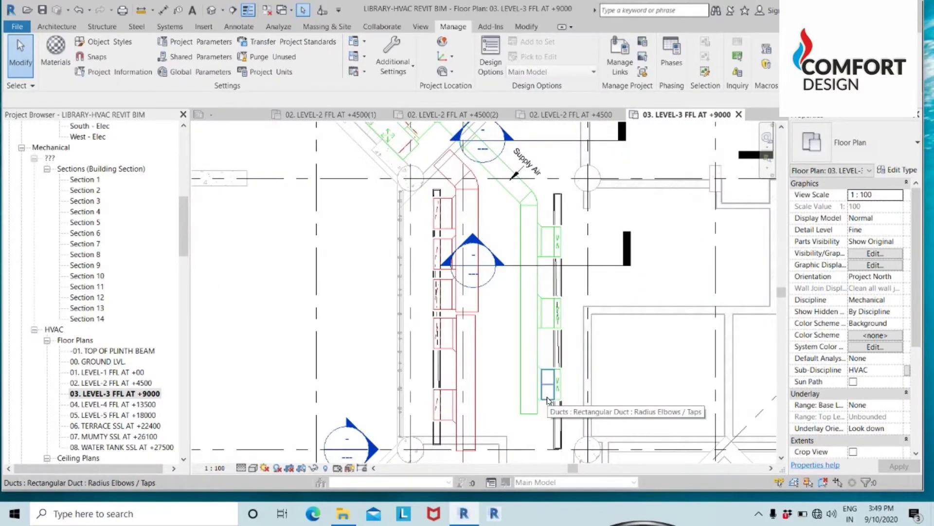
pyautogui.press('Tab')
pyautogui.scroll(-2, 548, 400)
pyautogui.click(564, 296)
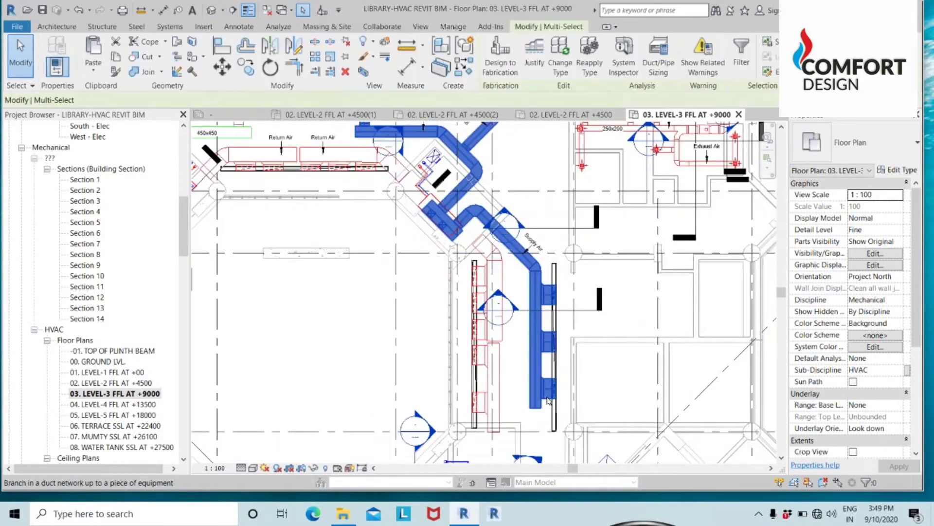
# Add the supply branch's long grille, both adjoining return duct networks and the return grille along the central opening to the selection
pyautogui.keyDown('ctrl'); pyautogui.click(561, 281); pyautogui.keyUp('ctrl')
pyautogui.scroll(-1, 547, 279)
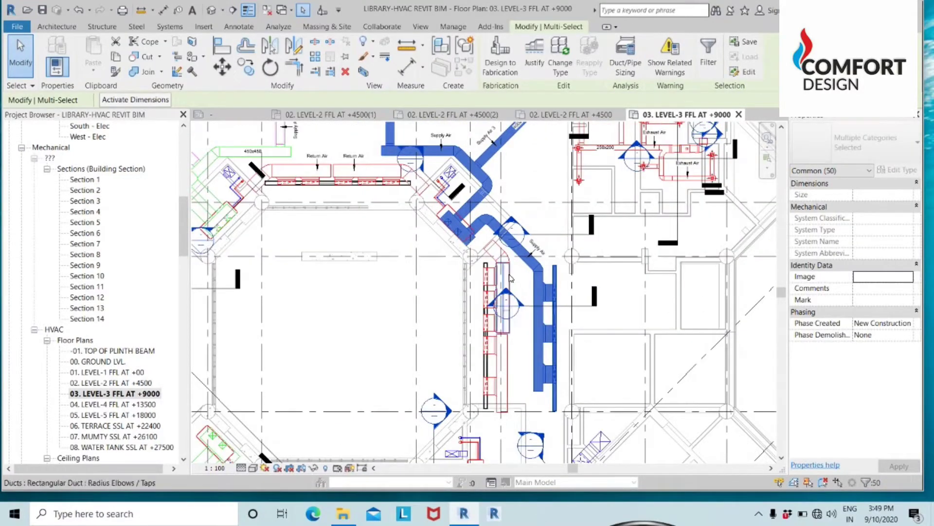
pyautogui.press('Tab')
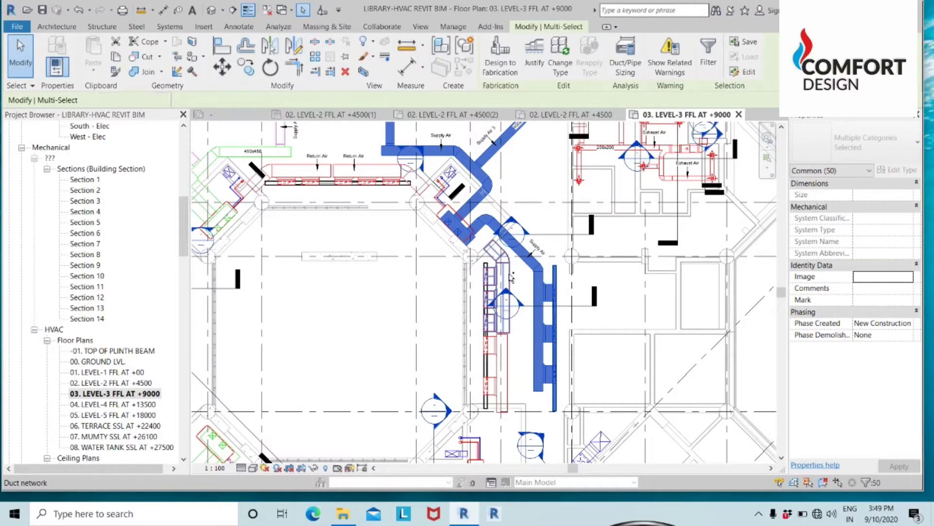
pyautogui.keyDown('ctrl'); pyautogui.click(511, 278); pyautogui.keyUp('ctrl')
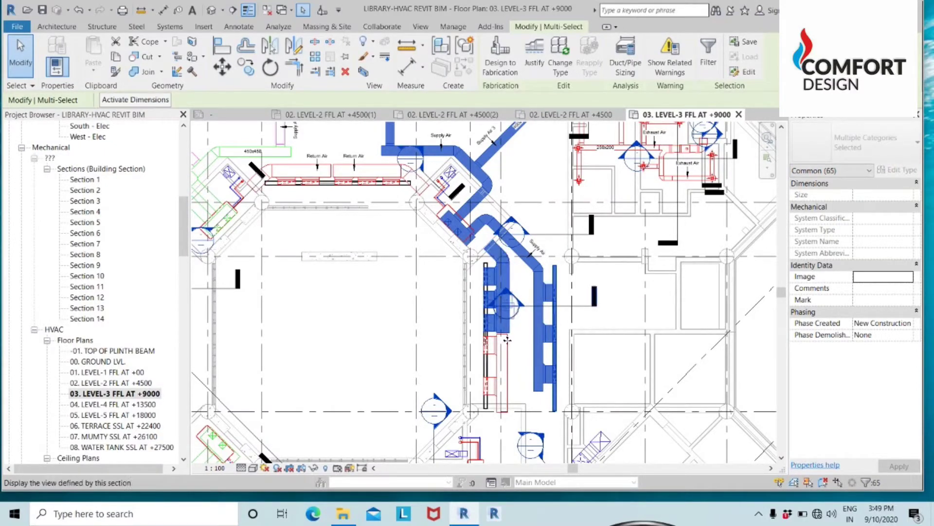
pyautogui.keyDown('ctrl'); pyautogui.click(506, 370); pyautogui.keyUp('ctrl')
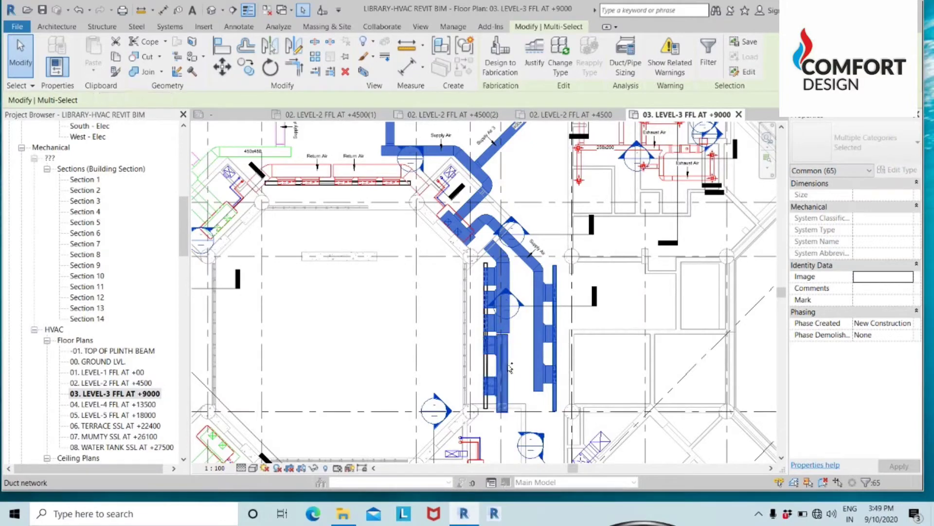
pyautogui.keyDown('ctrl'); pyautogui.click(491, 371); pyautogui.keyUp('ctrl')
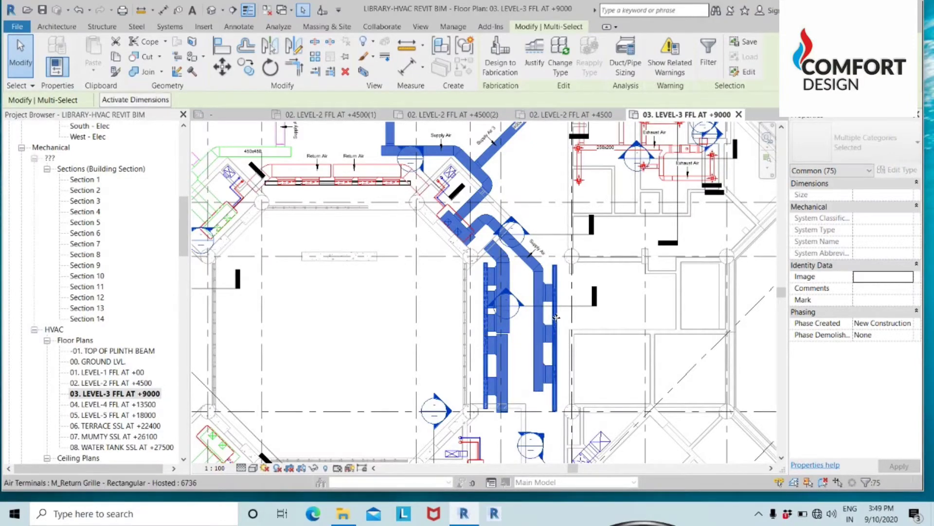
# Add the air handling unit to the selection, isolate the selected elements with a 3D Selection Box, and clear the selection
pyautogui.scroll(-2, 556, 317)
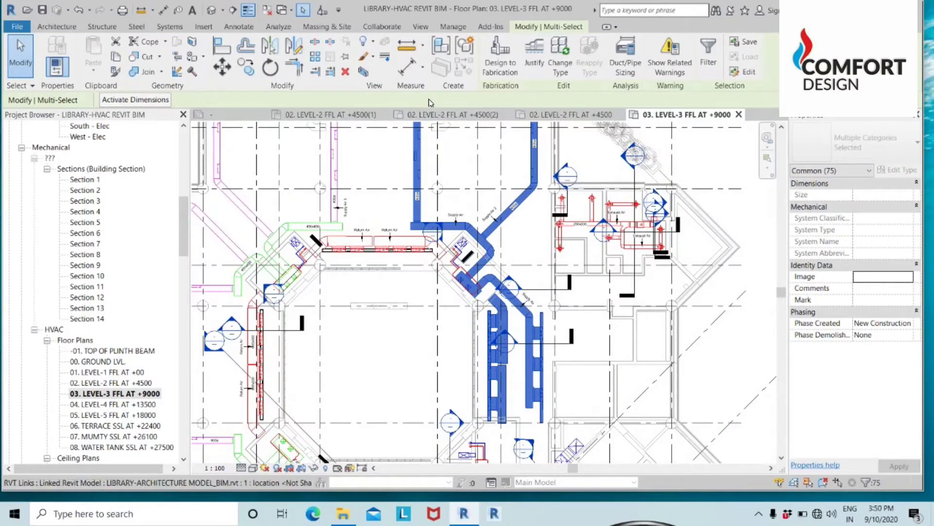
pyautogui.scroll(2, 471, 273)
pyautogui.scroll(2, 471, 274)
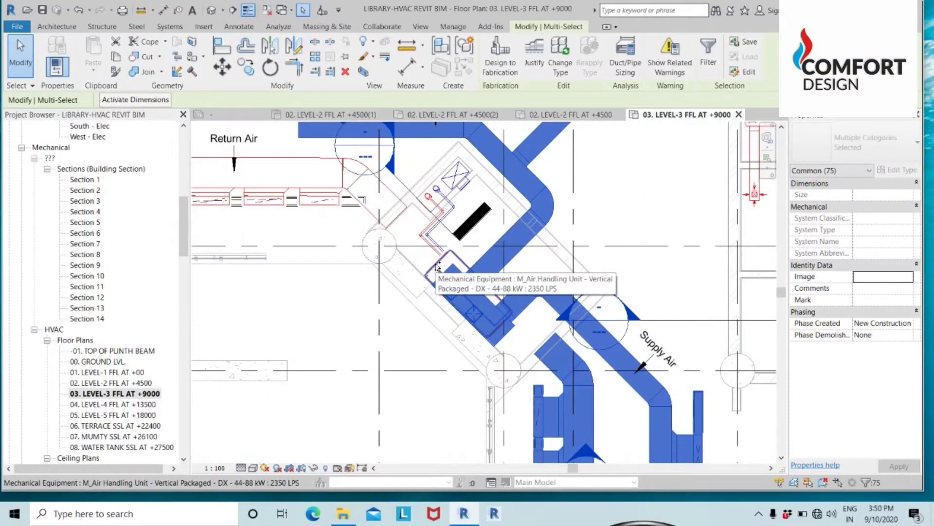
pyautogui.keyDown('ctrl'); pyautogui.click(437, 267); pyautogui.keyUp('ctrl')
pyautogui.scroll(-2, 437, 266)
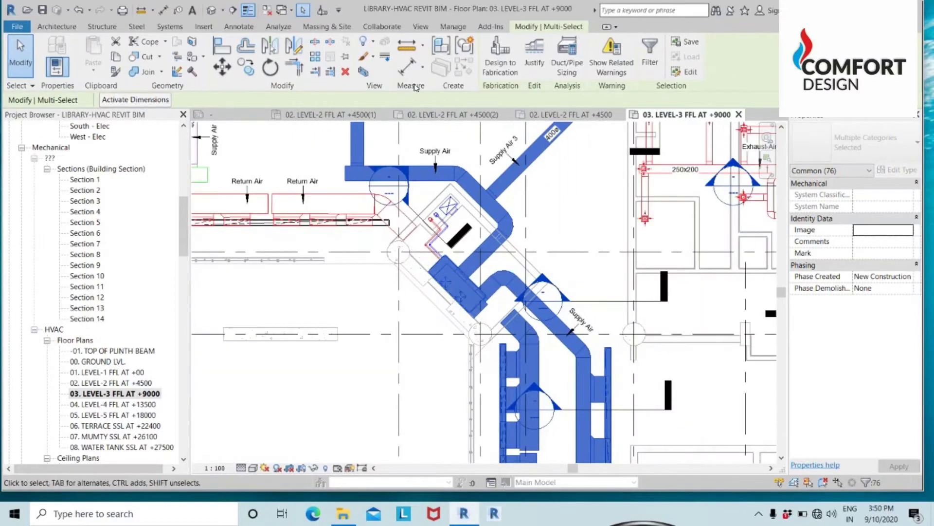
pyautogui.click(363, 72)
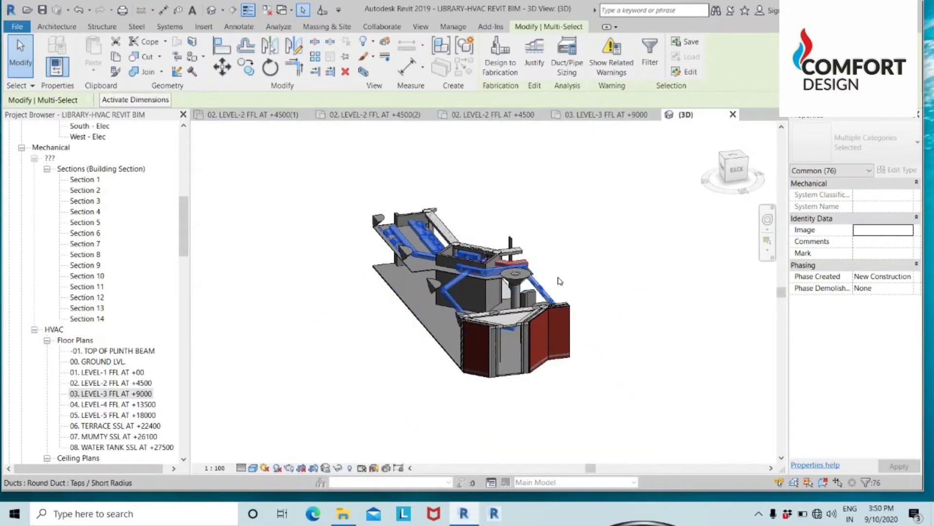
pyautogui.click(642, 221)
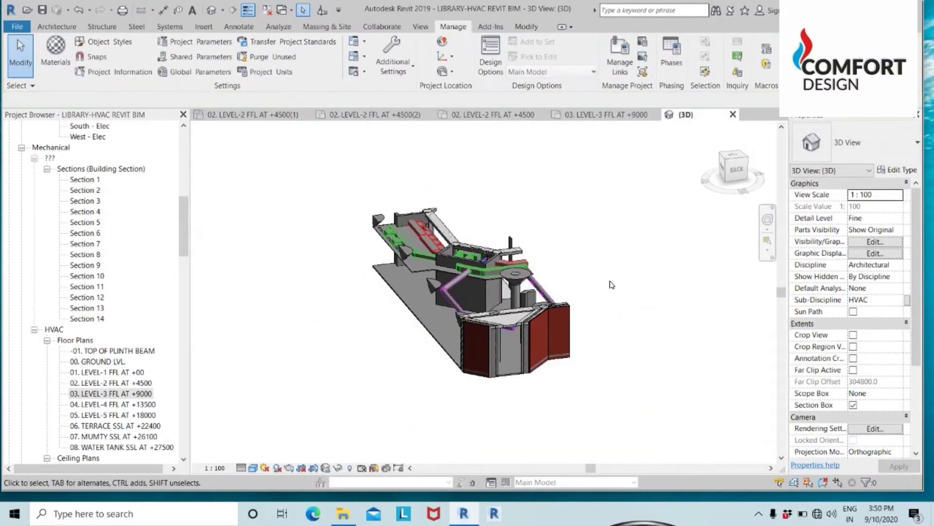
# Examine from below the long grille slots in the ceiling under the isolated supply and return ducts
pyautogui.keyDown('shift'); pyautogui.moveTo(611, 285); pyautogui.dragTo(477, 385, button='middle'); pyautogui.keyUp('shift')
pyautogui.scroll(6, 483, 270)
pyautogui.scroll(4, 505, 193)
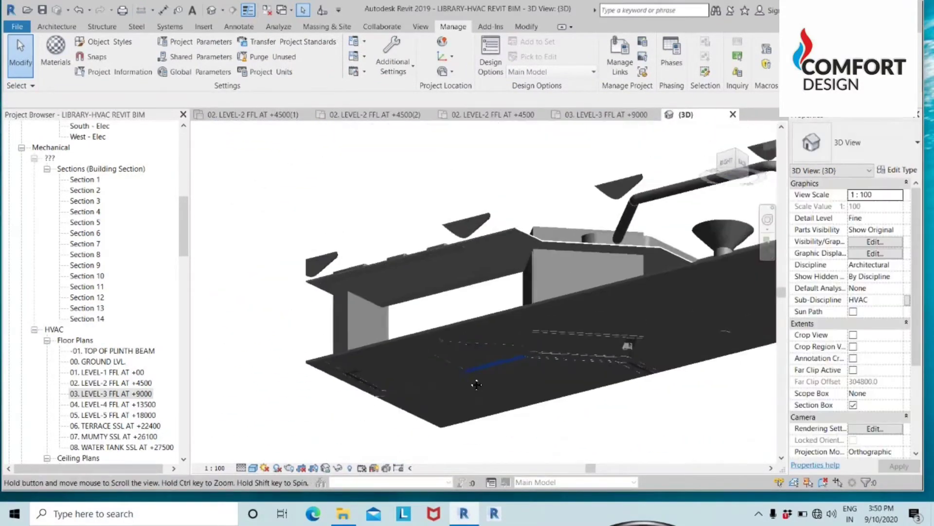
pyautogui.keyDown('shift'); pyautogui.moveTo(448, 285); pyautogui.dragTo(420, 316, button='middle'); pyautogui.keyUp('shift')
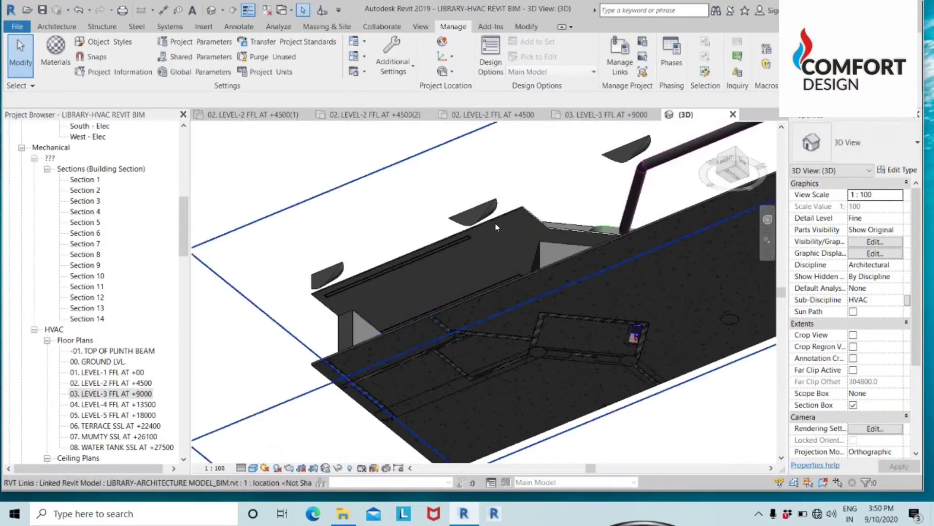
pyautogui.scroll(6, 497, 227)
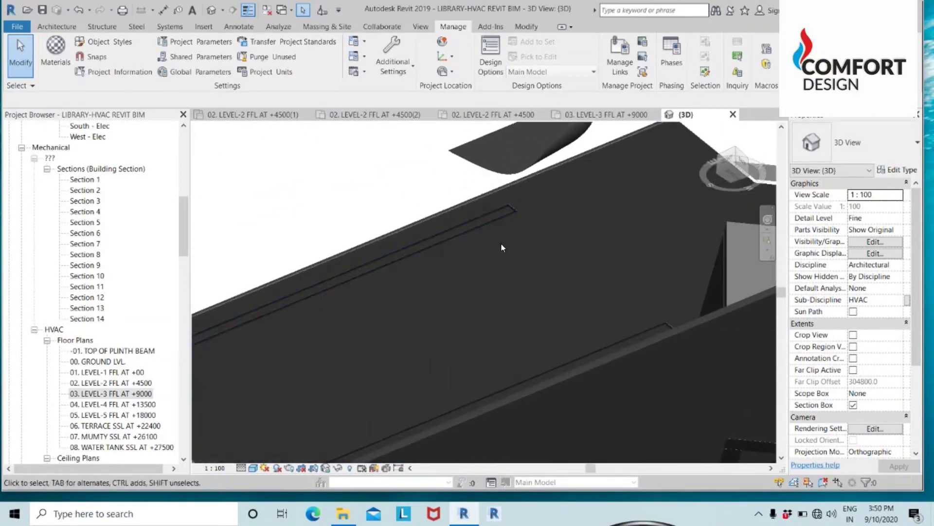
pyautogui.scroll(-4, 502, 247)
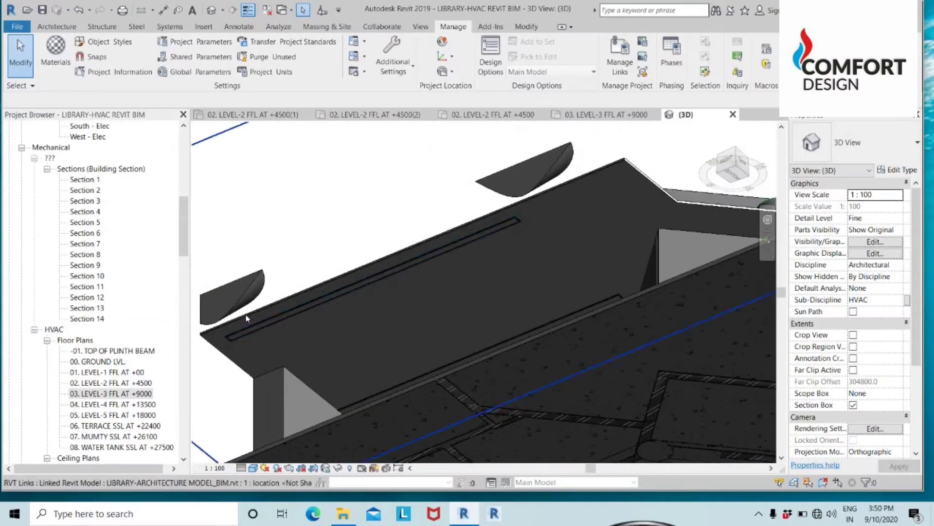
pyautogui.scroll(-2, 490, 287)
# Examine the supply duct's curved side branches and the parallel return duct above the ceiling
pyautogui.moveTo(438, 261); pyautogui.dragTo(511, 416, button='middle')
pyautogui.scroll(5, 512, 416)
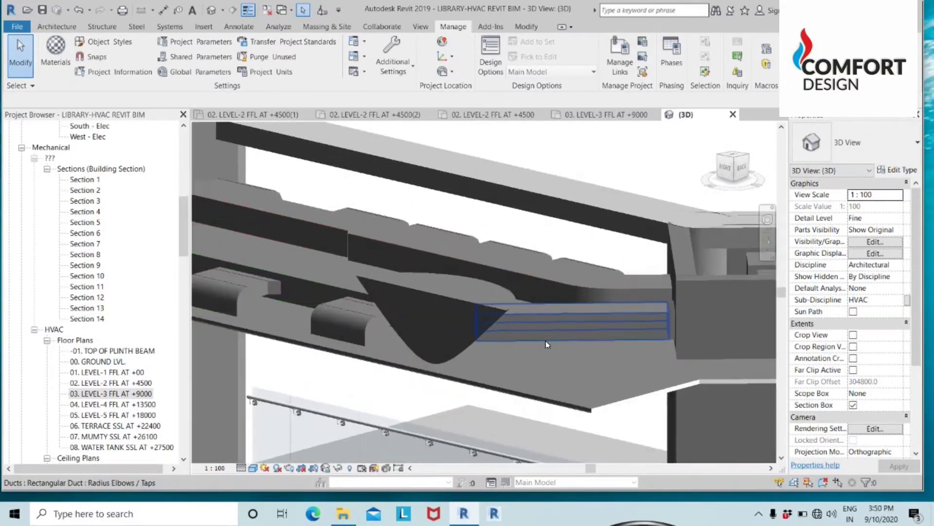
pyautogui.scroll(-1, 375, 303)
pyautogui.scroll(3, 344, 319)
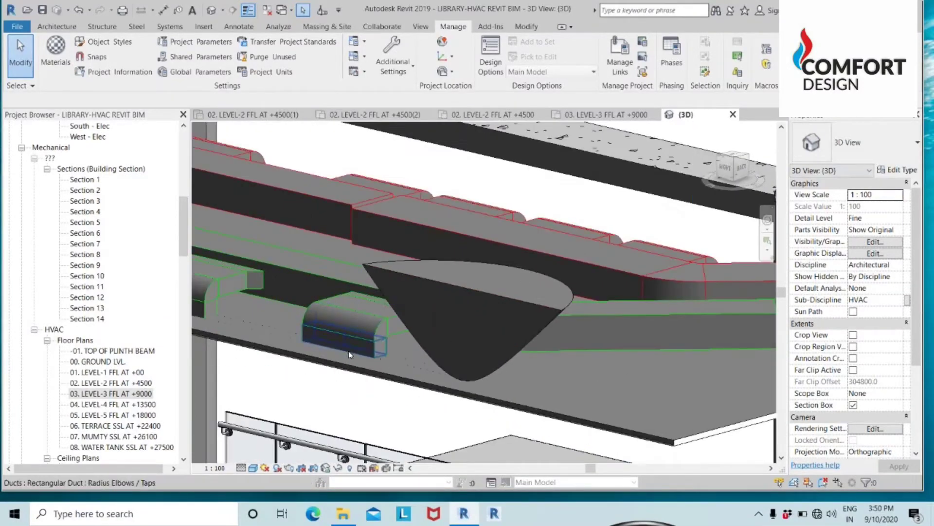
pyautogui.scroll(-2, 359, 353)
pyautogui.keyDown('shift'); pyautogui.moveTo(360, 351); pyautogui.dragTo(327, 270, button='middle'); pyautogui.keyUp('shift')
pyautogui.scroll(-2, 308, 320)
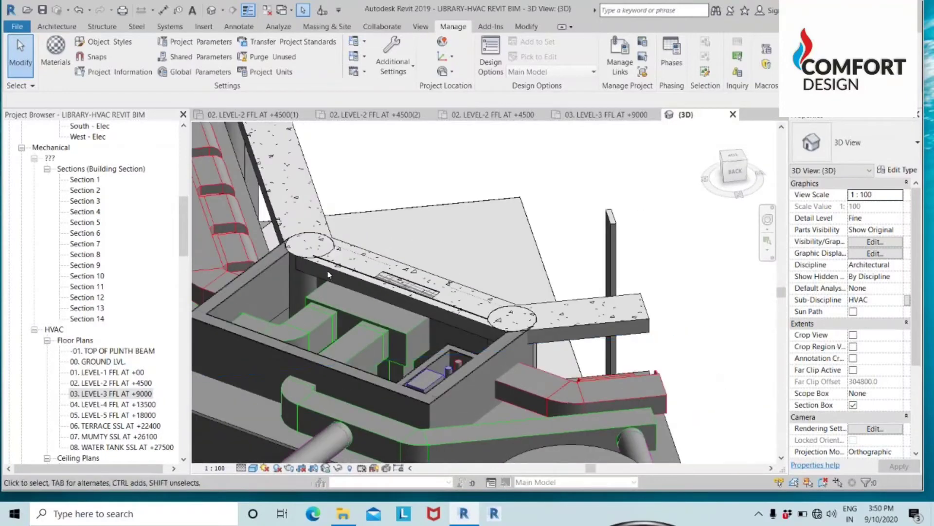
# Examine the air handling unit room in 3D with its supply and return duct connections and pipe shaft
pyautogui.scroll(1, 233, 242)
pyautogui.moveTo(233, 242); pyautogui.dragTo(406, 271, button='middle')
pyautogui.scroll(-1, 402, 222)
pyautogui.moveTo(399, 234); pyautogui.dragTo(412, 317, button='middle')
pyautogui.scroll(-1, 410, 311)
pyautogui.scroll(-1, 359, 210)
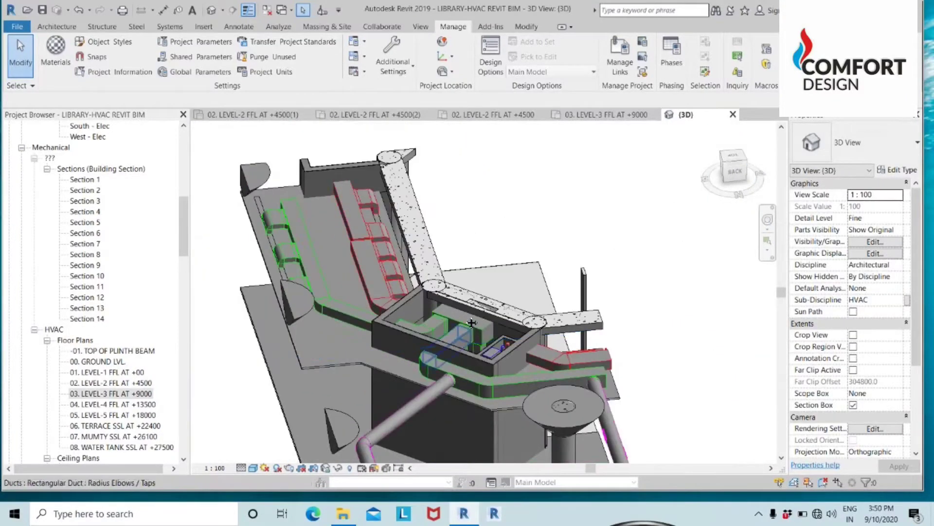
pyautogui.moveTo(471, 322); pyautogui.dragTo(481, 273, button='middle')
pyautogui.moveTo(455, 340); pyautogui.dragTo(501, 207, button='middle')
pyautogui.keyDown('shift'); pyautogui.moveTo(444, 339); pyautogui.dragTo(480, 333, button='middle'); pyautogui.keyUp('shift')
pyautogui.scroll(1, 479, 334)
pyautogui.scroll(-1, 563, 335)
# Examine the curve-face supply grilles along the round supply duct and how the duct runs fit the isolated section
pyautogui.keyDown('shift'); pyautogui.moveTo(636, 369); pyautogui.dragTo(546, 354, button='middle'); pyautogui.keyUp('shift')
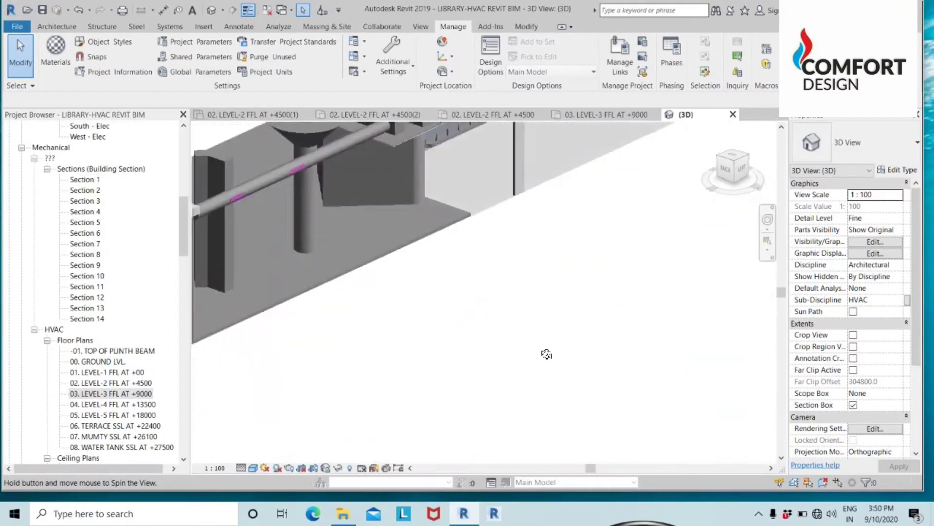
pyautogui.moveTo(488, 312); pyautogui.dragTo(691, 487, button='middle')
pyautogui.scroll(2, 380, 303)
pyautogui.scroll(2, 320, 294)
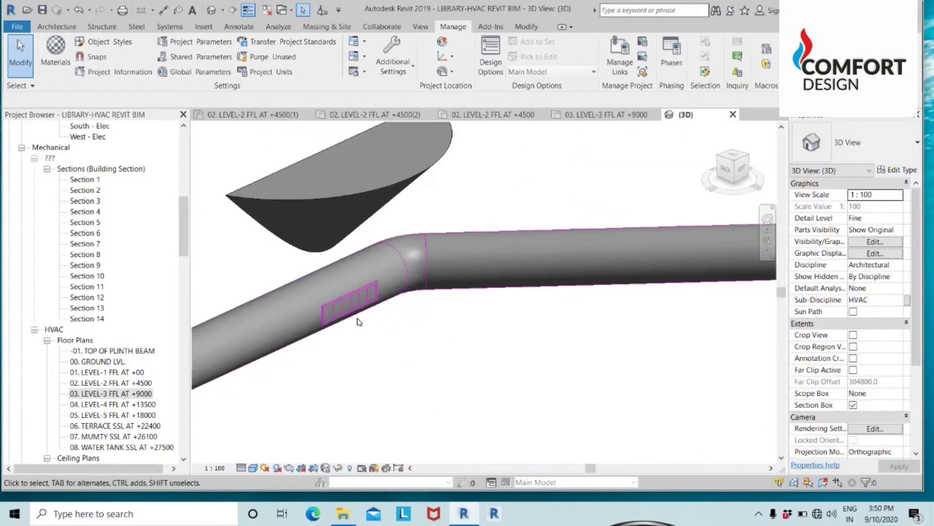
pyautogui.scroll(-2, 374, 302)
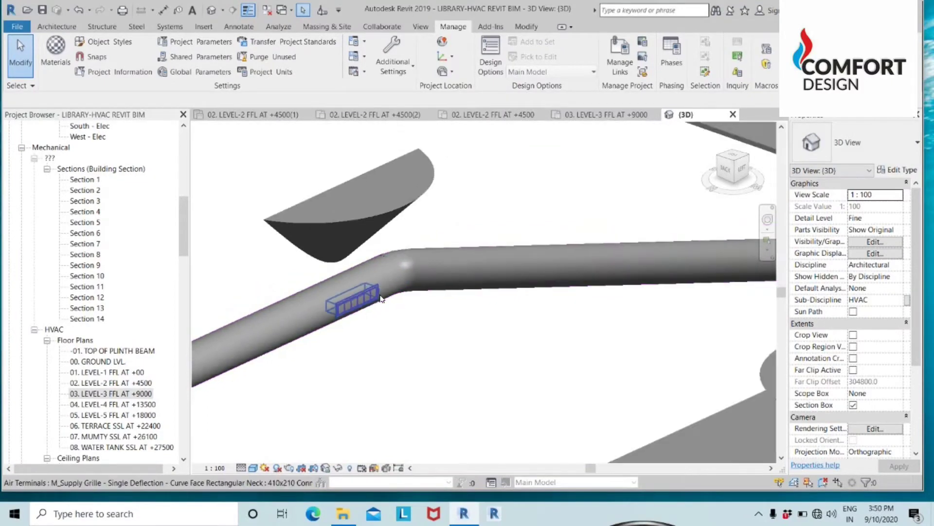
pyautogui.moveTo(408, 318); pyautogui.dragTo(508, 291, button='middle')
pyautogui.scroll(-1, 475, 282)
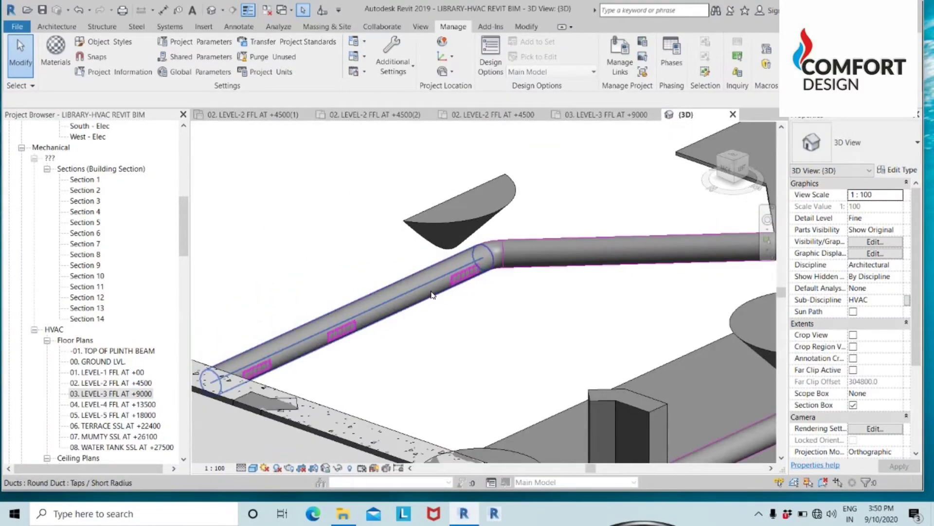
pyautogui.scroll(-4, 461, 298)
pyautogui.keyDown('shift'); pyautogui.moveTo(543, 329); pyautogui.dragTo(272, 255, button='middle'); pyautogui.keyUp('shift')
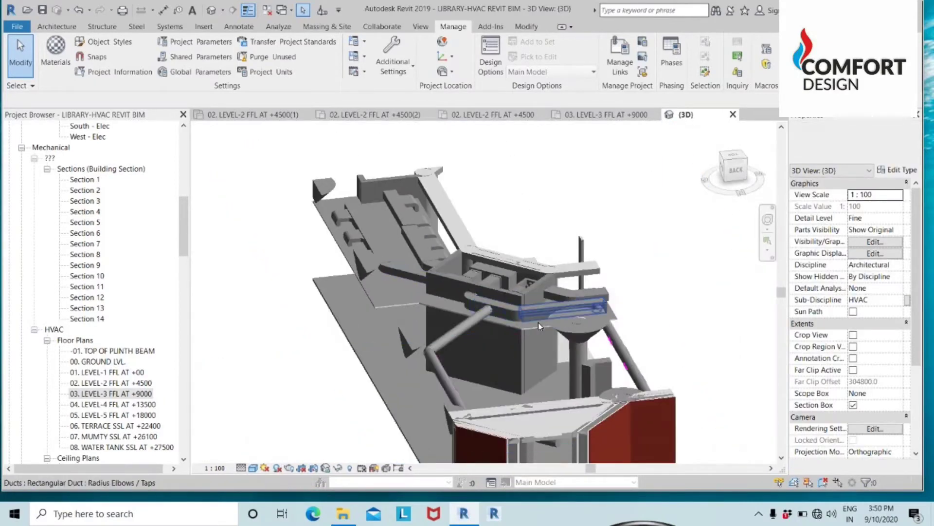
pyautogui.scroll(5, 516, 318)
pyautogui.scroll(-2, 509, 317)
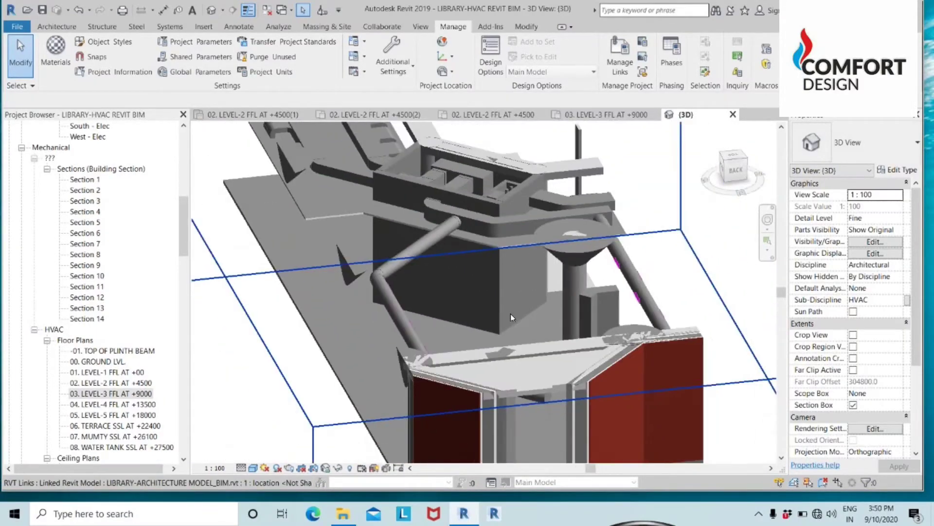
# Return to the Level-3 HVAC floor plan and check the inline centrifugal fan in the exhaust duct network
pyautogui.doubleClick(135, 393)
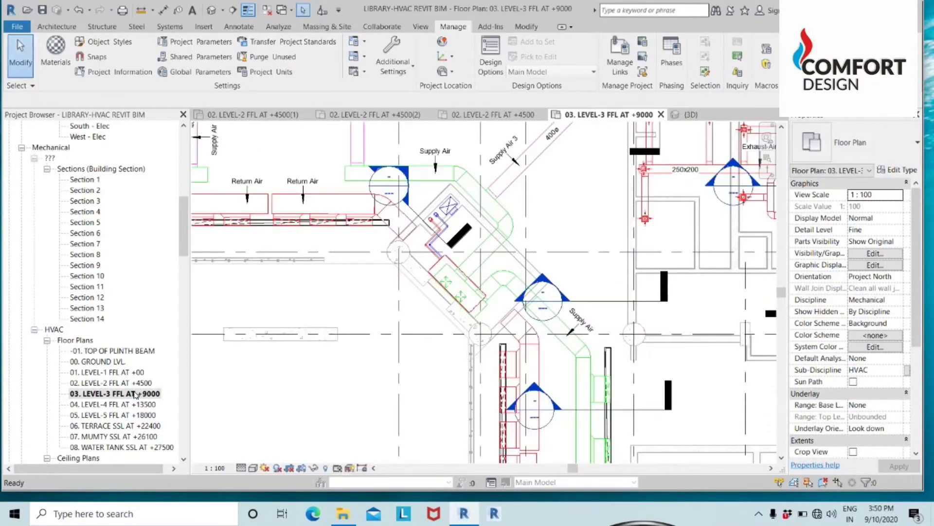
pyautogui.scroll(-3, 448, 293)
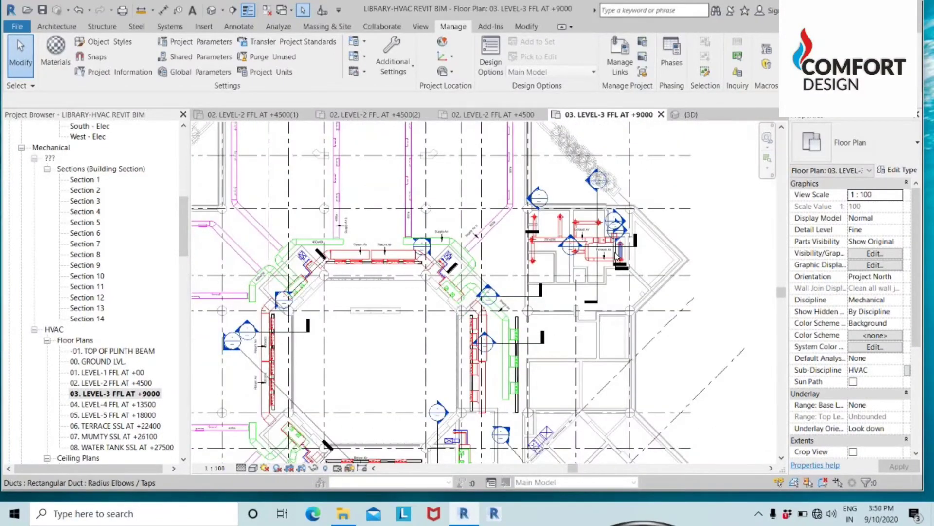
pyautogui.scroll(4, 617, 255)
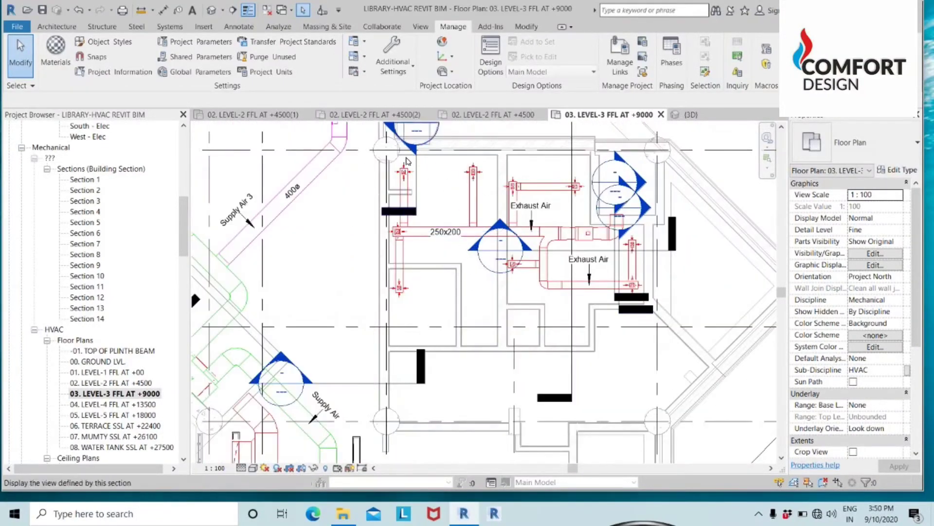
pyautogui.scroll(2, 594, 241)
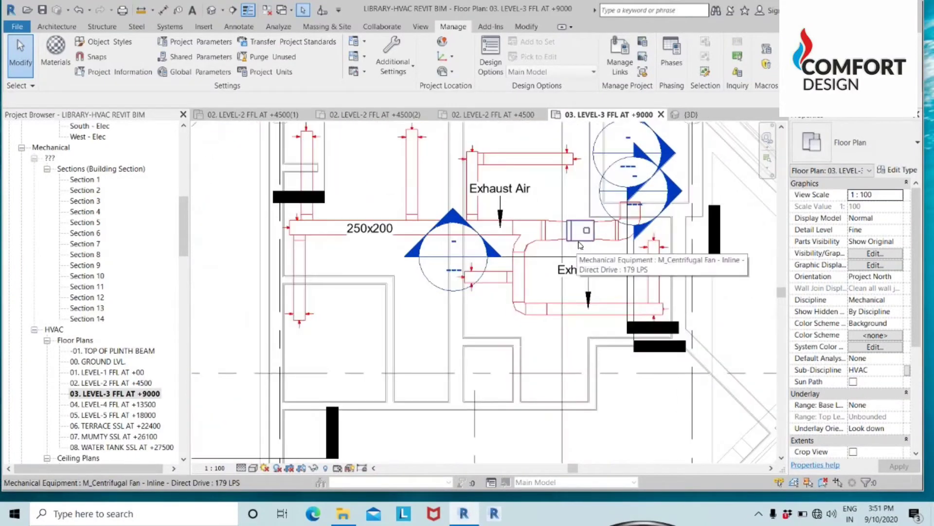
pyautogui.click(588, 246)
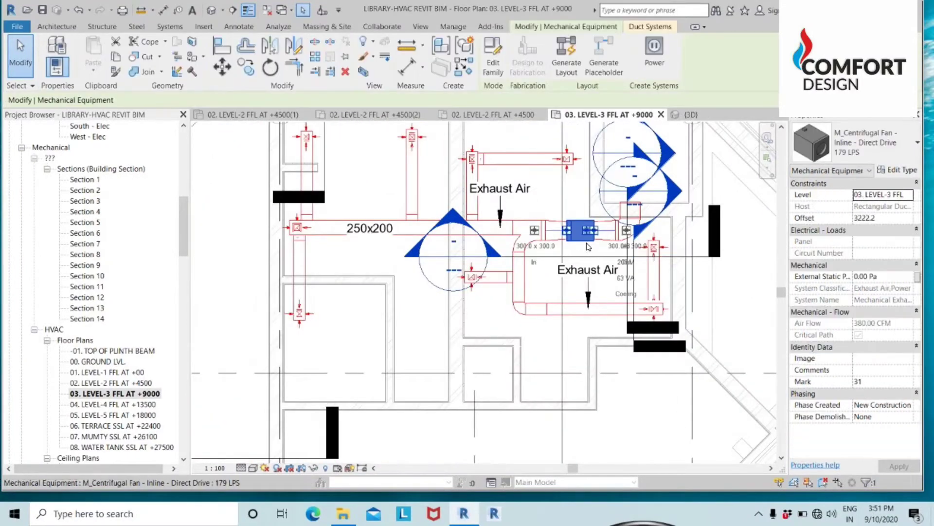
pyautogui.press('Escape')
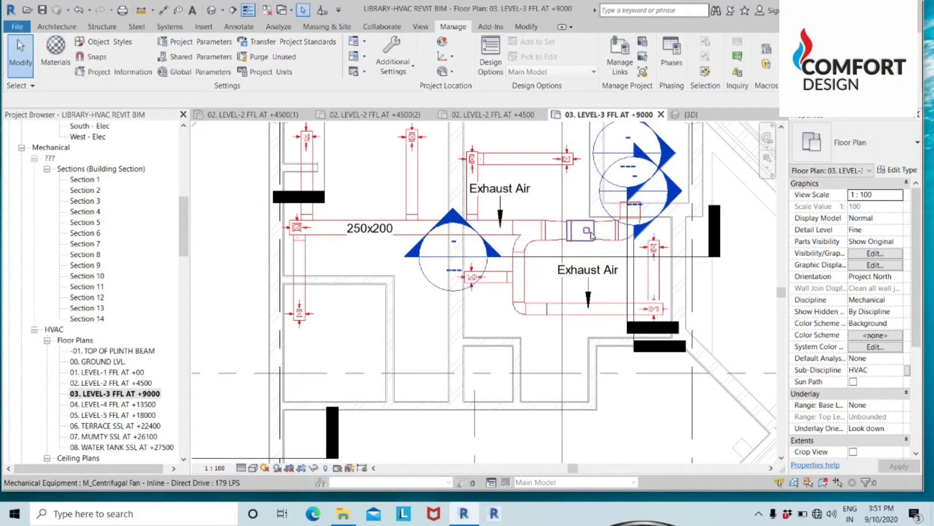
# Follow the exhaust duct from the inline fan to the adjacent shaft and review the surrounding exhaust network
pyautogui.scroll(1, 635, 214)
pyautogui.moveTo(635, 214); pyautogui.dragTo(600, 297, button='middle')
pyautogui.scroll(-1, 600, 298)
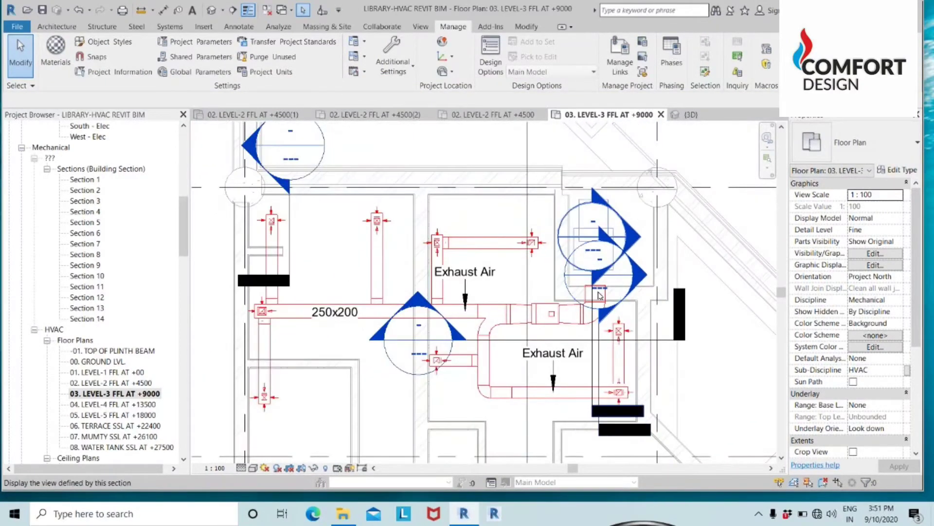
pyautogui.scroll(-2, 613, 238)
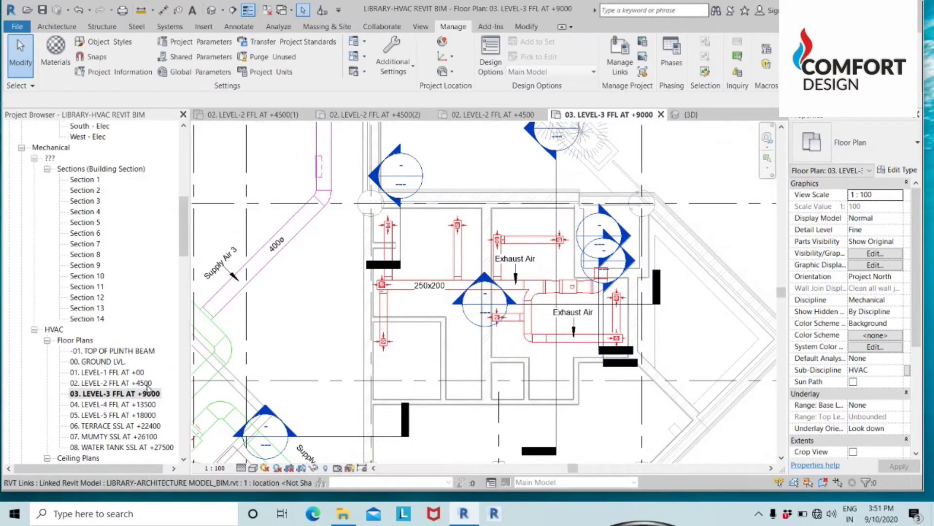
# Open the Level-4 HVAC floor plan at +13500 for an overall look, and open the Level-5 plan at +18000
pyautogui.click(135, 404)
pyautogui.doubleClick(135, 404)
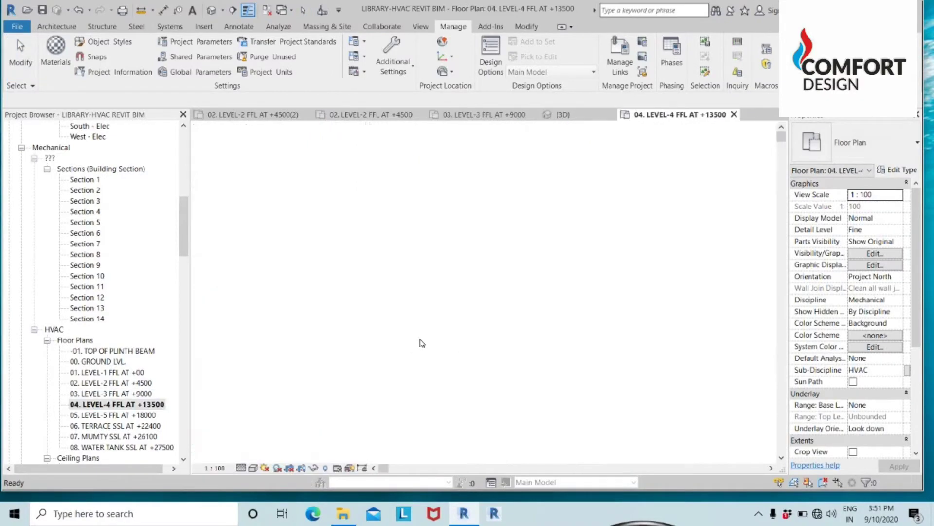
pyautogui.scroll(-3, 577, 299)
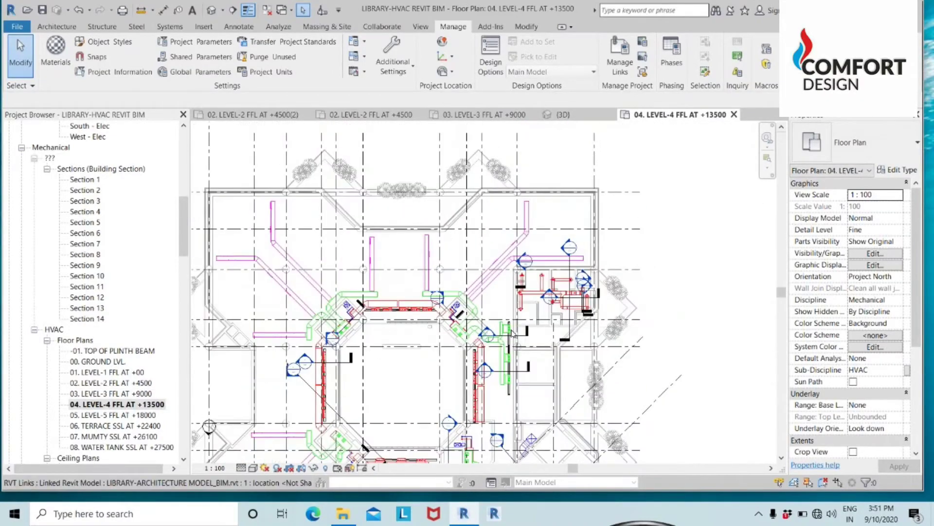
pyautogui.click(117, 416)
pyautogui.doubleClick(117, 415)
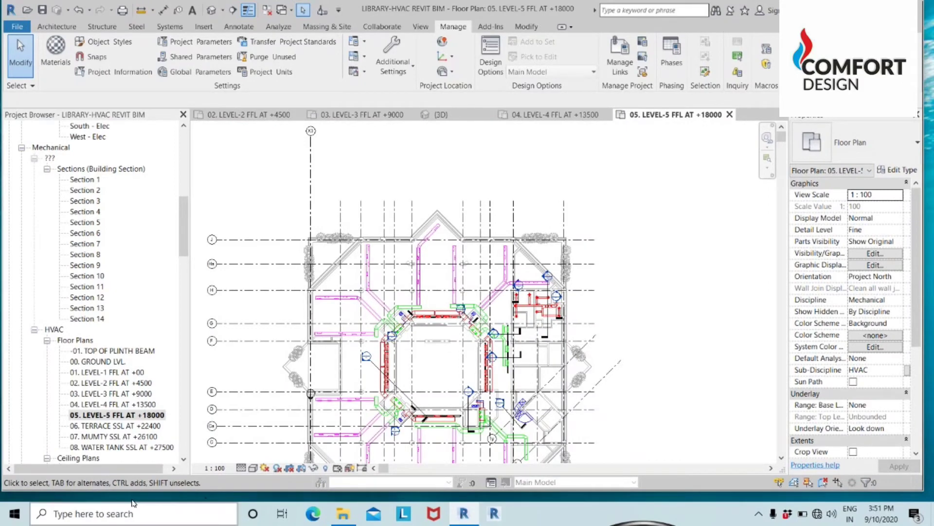
# Open the 06. TERRACE SSL AT +22400 HVAC plan and follow the main duct runs from the rooftop unit to the shafts
pyautogui.doubleClick(122, 427)
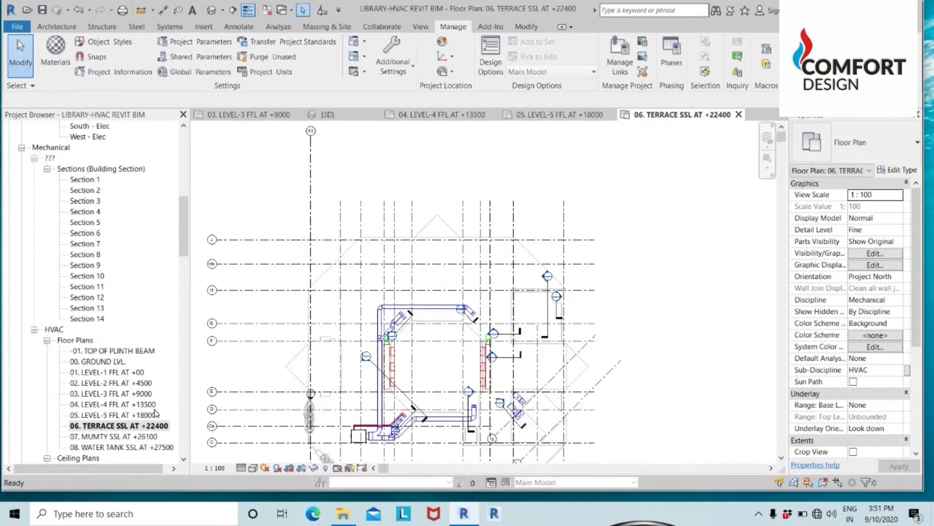
pyautogui.scroll(5, 412, 374)
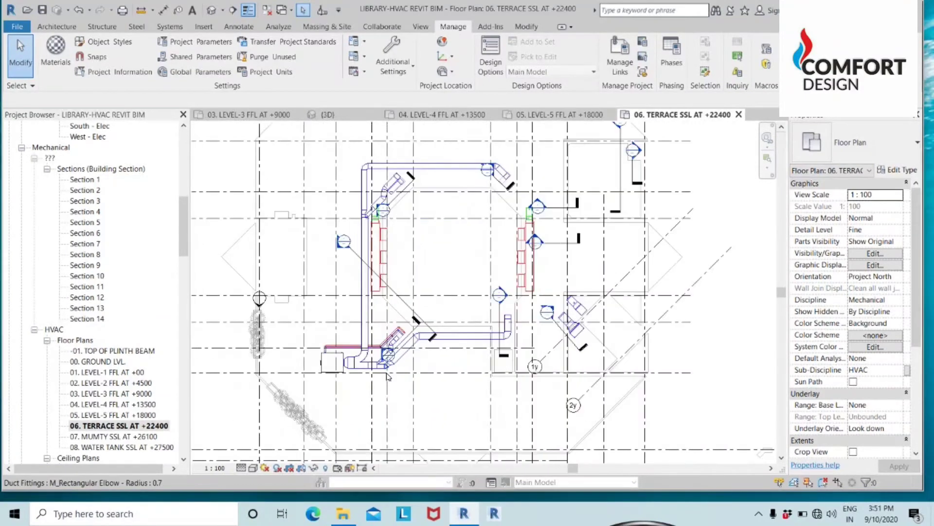
pyautogui.scroll(-3, 323, 396)
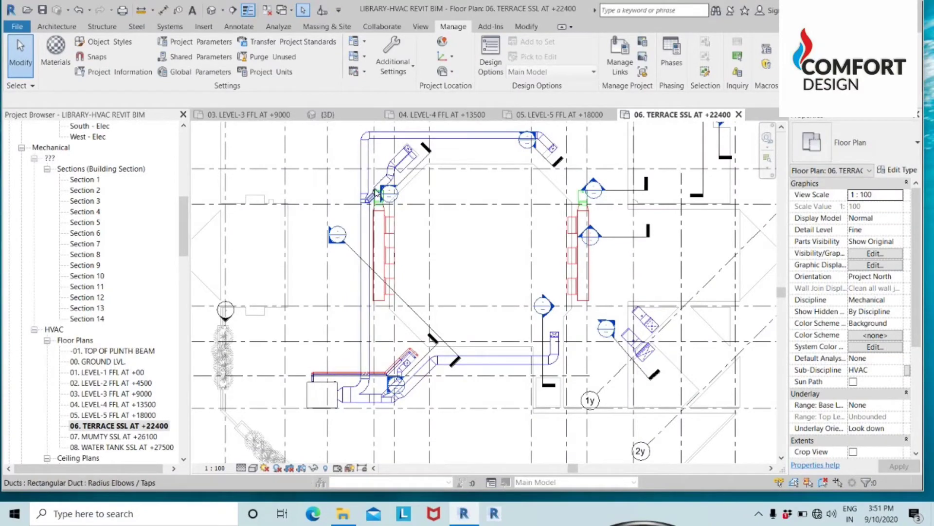
pyautogui.scroll(2, 525, 141)
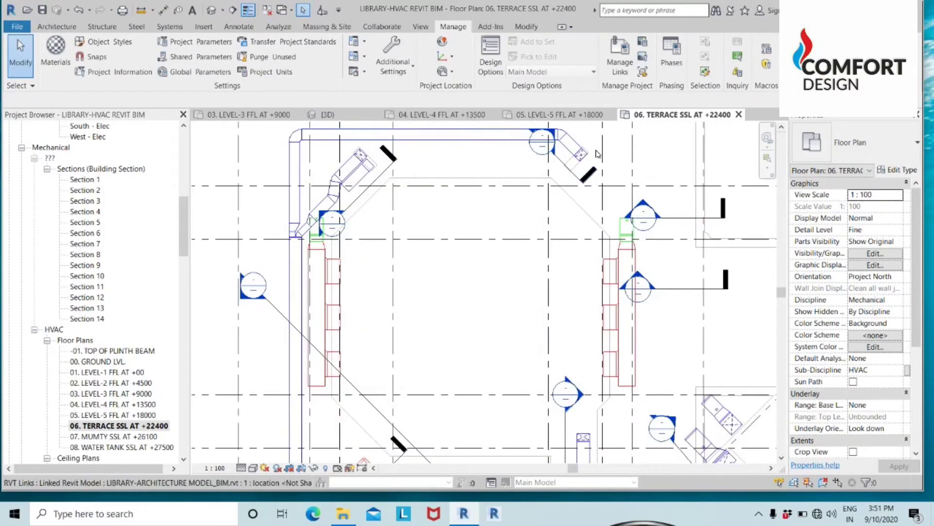
pyautogui.scroll(-2, 579, 162)
pyautogui.moveTo(616, 352); pyautogui.dragTo(547, 251, button='middle')
pyautogui.scroll(-2, 539, 261)
pyautogui.scroll(1, 545, 241)
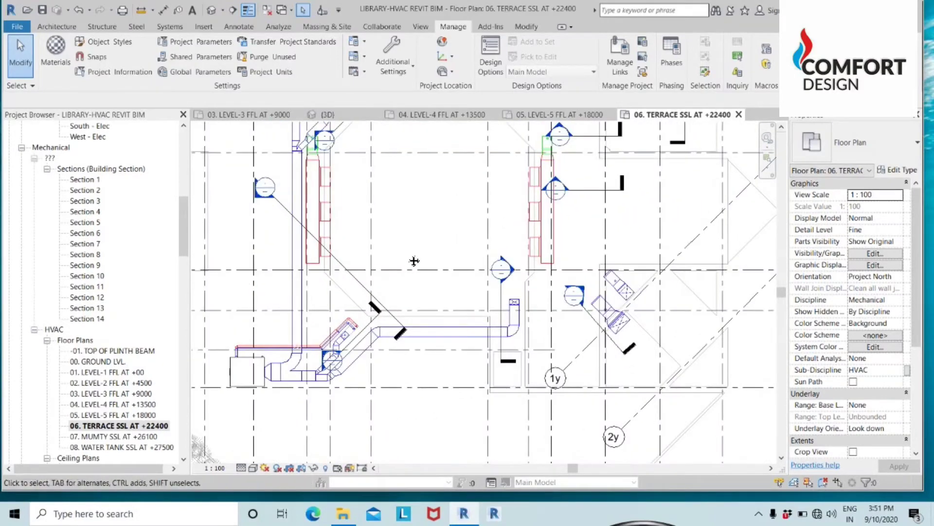
pyautogui.moveTo(414, 262); pyautogui.dragTo(431, 279, button='middle')
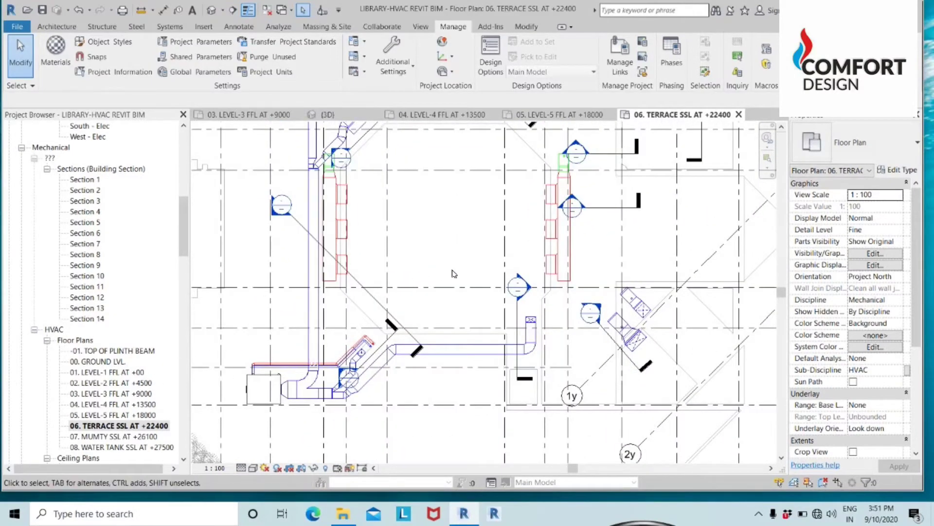
# Open Section 1 from the Mechanical building sections to view the ducts below Levels 3 and 4
pyautogui.scroll(3, 99, 269)
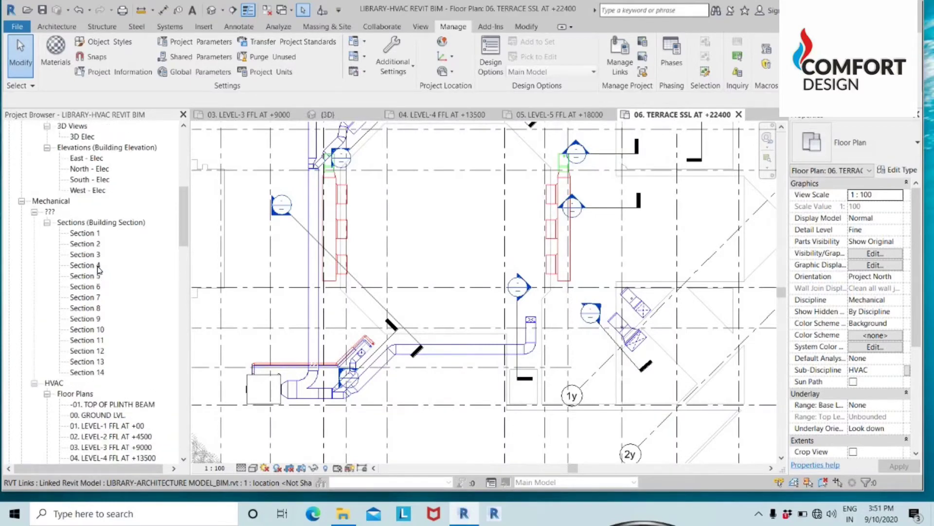
pyautogui.click(87, 286)
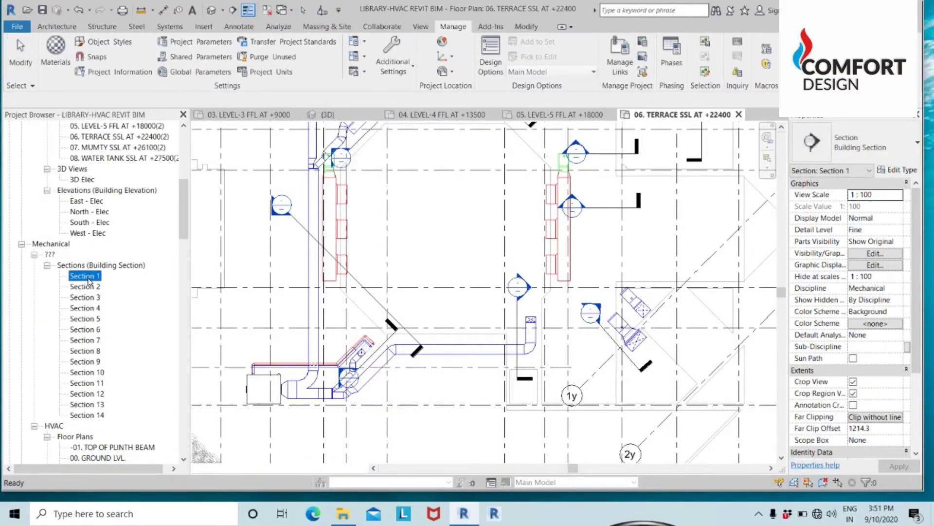
pyautogui.doubleClick(87, 277)
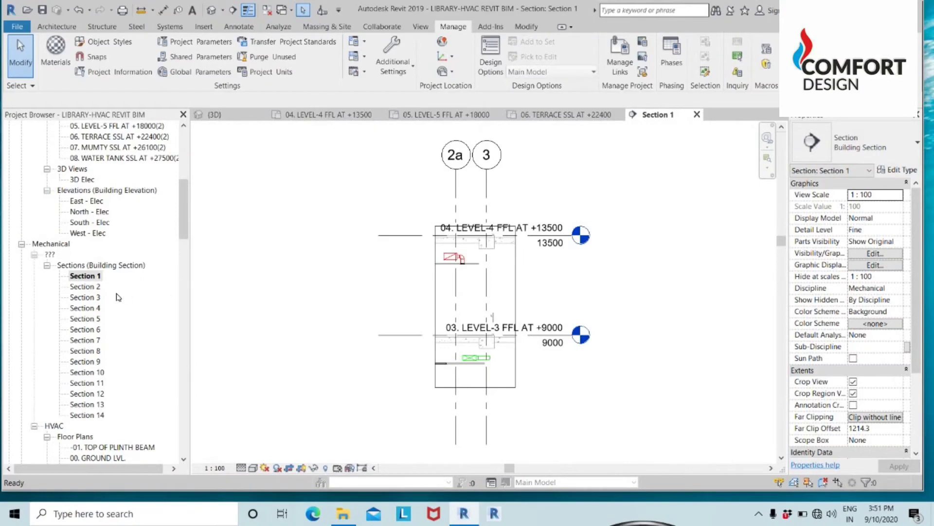
# Open Section 2 and trace the vertical duct and pipe risers and their branches between Level 4 and Level 2
pyautogui.doubleClick(91, 287)
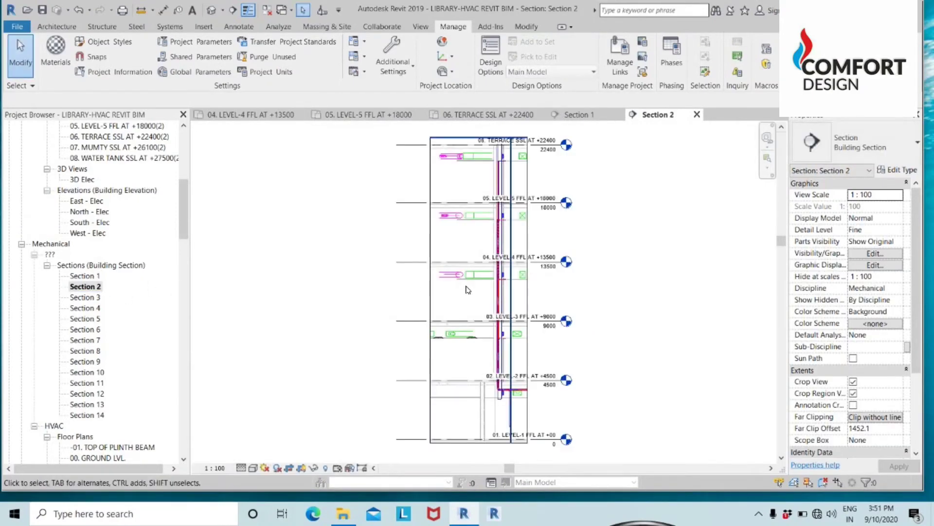
pyautogui.scroll(3, 521, 263)
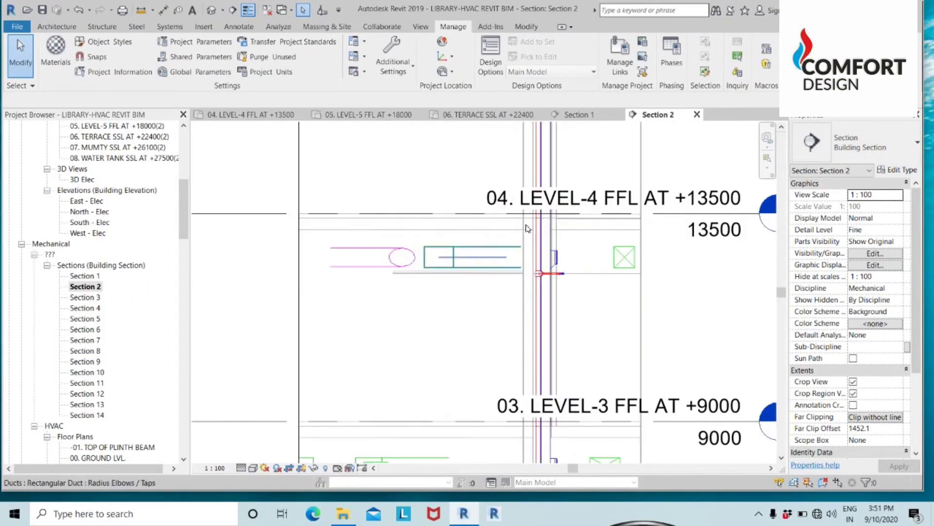
pyautogui.scroll(-2, 529, 222)
pyautogui.scroll(-4, 528, 221)
pyautogui.scroll(3, 531, 396)
pyautogui.scroll(4, 563, 358)
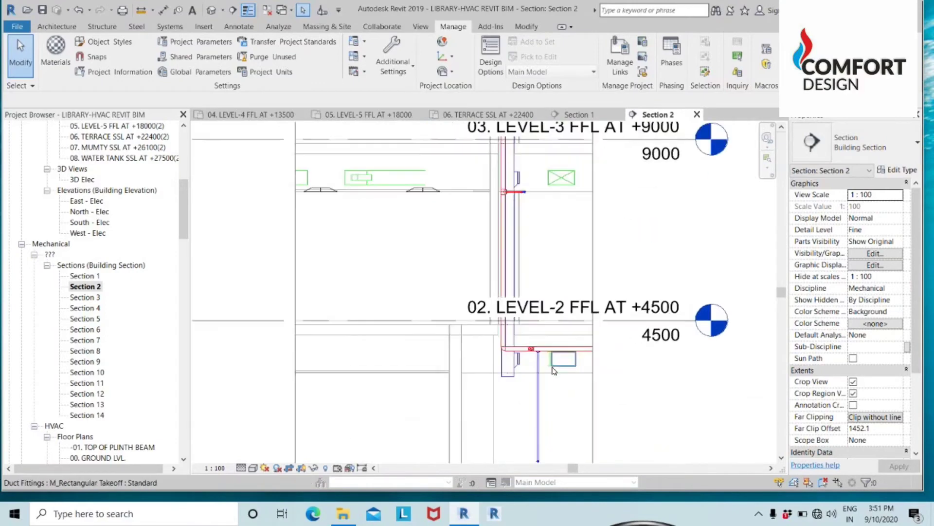
pyautogui.moveTo(540, 347); pyautogui.dragTo(499, 417, button='middle')
pyautogui.scroll(-3, 499, 417)
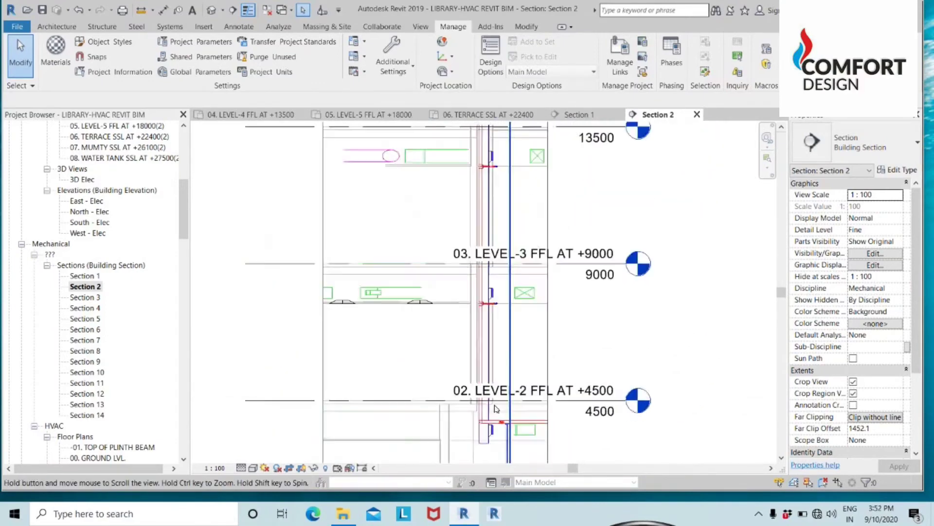
# Open Section 3 and inspect the exhaust duct with its inline fan and exhaust grilles below Level 5
pyautogui.doubleClick(93, 299)
pyautogui.scroll(5, 467, 272)
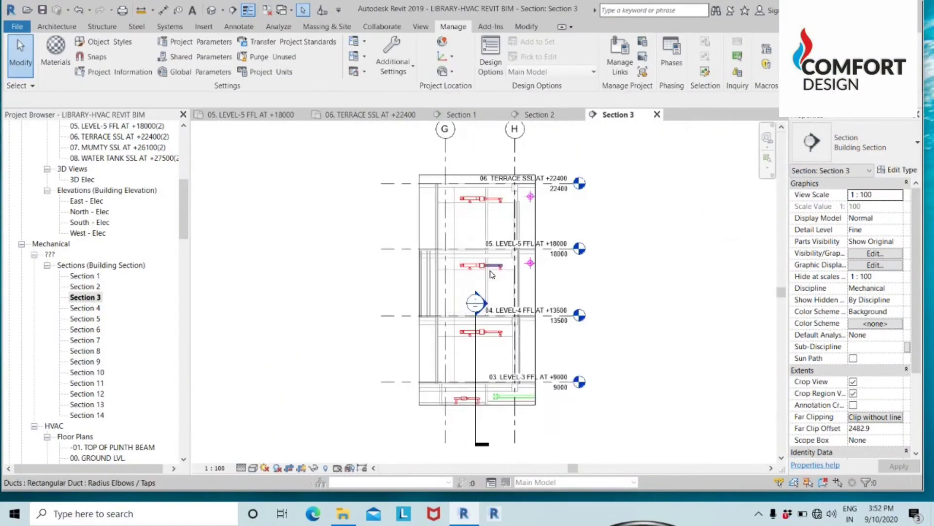
pyautogui.scroll(2, 457, 270)
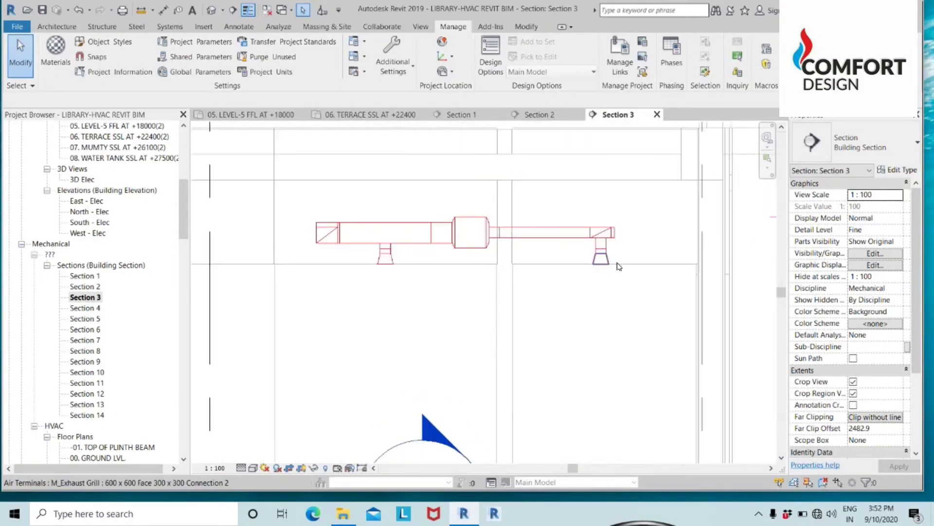
pyautogui.scroll(-4, 382, 257)
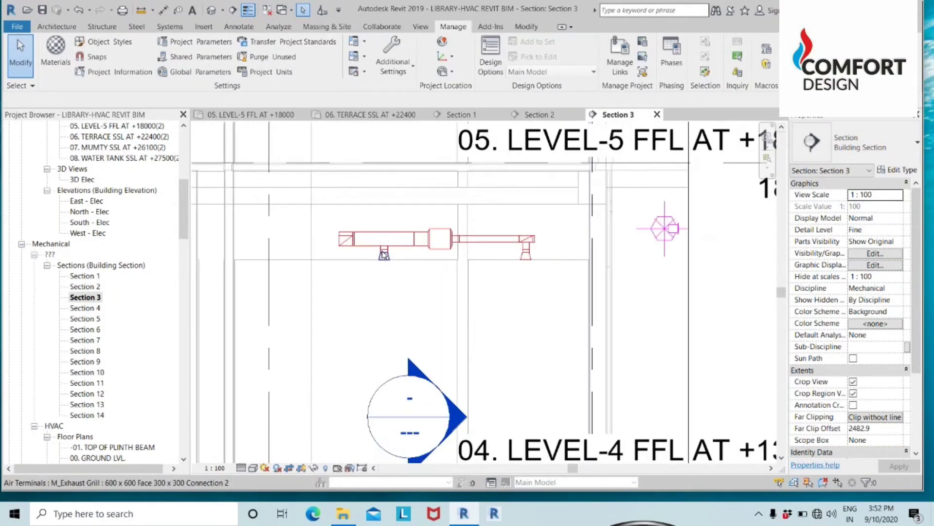
# Open Section 4 and check how the exhaust grilles connect to the duct above the ceiling line
pyautogui.doubleClick(85, 307)
pyautogui.scroll(5, 472, 304)
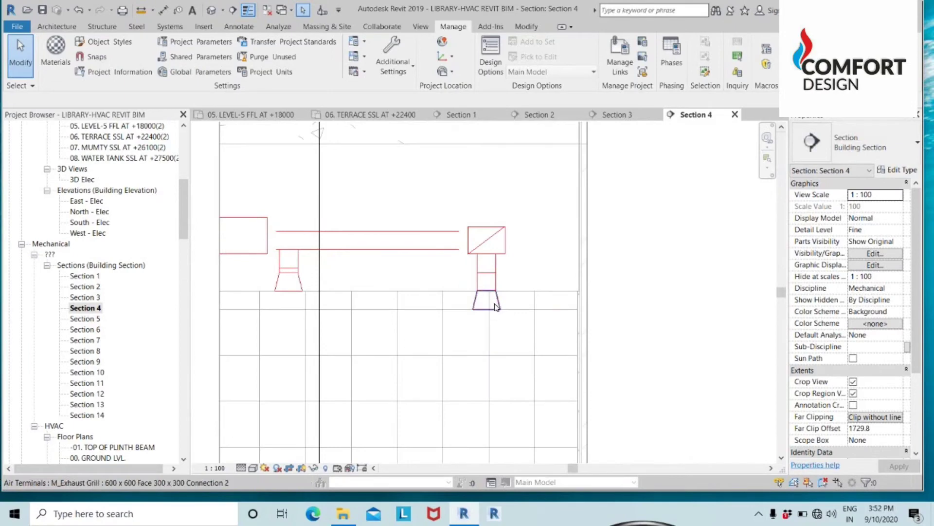
pyautogui.scroll(-2, 269, 292)
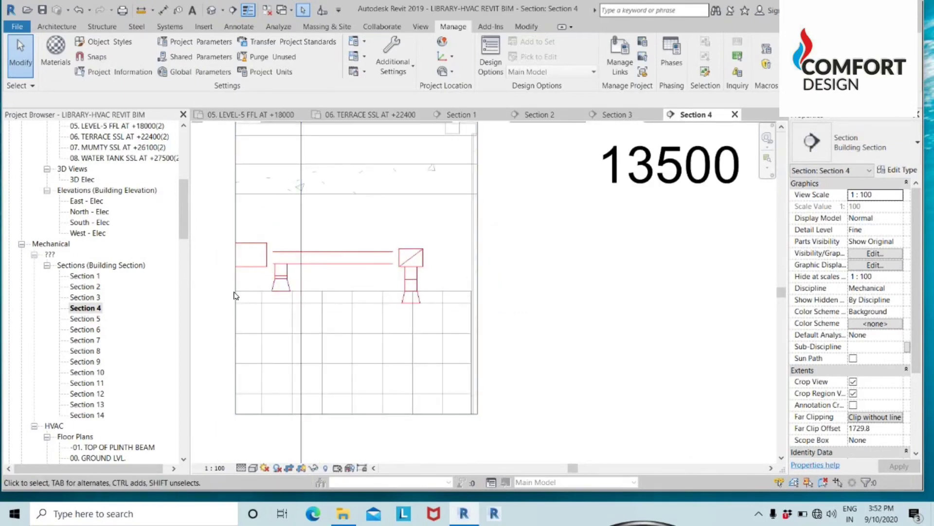
# Open Section 5 and review the exhaust branches and duct cross-sections from Level 5 down to Level 2
pyautogui.doubleClick(86, 319)
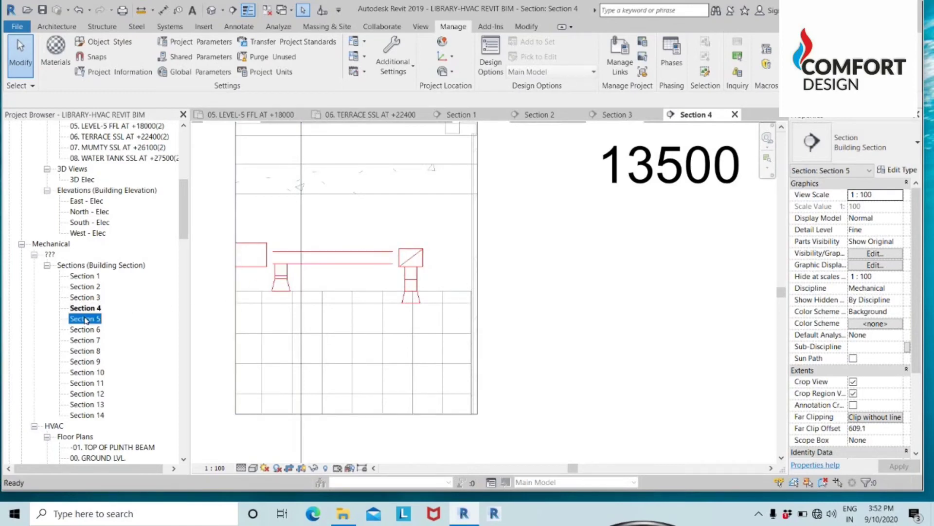
pyautogui.scroll(5, 499, 285)
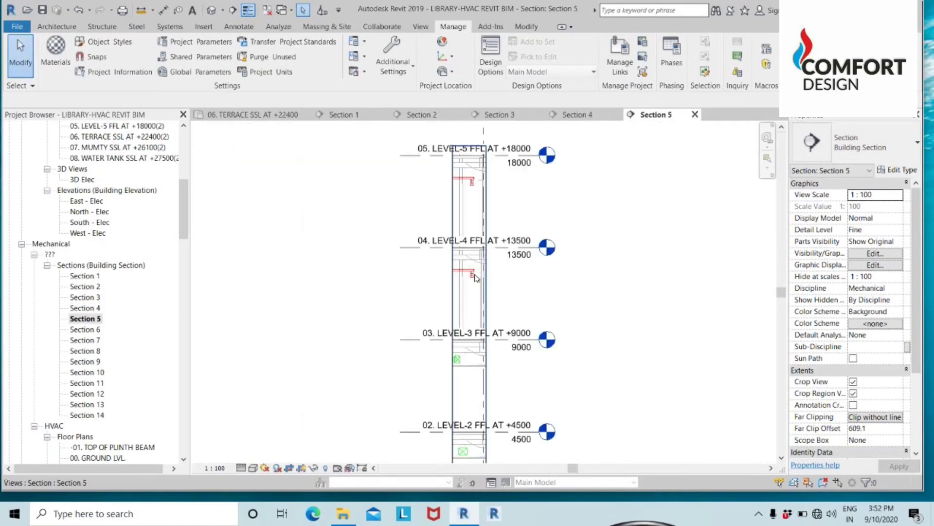
pyautogui.moveTo(484, 293); pyautogui.dragTo(437, 191, button='middle')
pyautogui.scroll(-1, 437, 191)
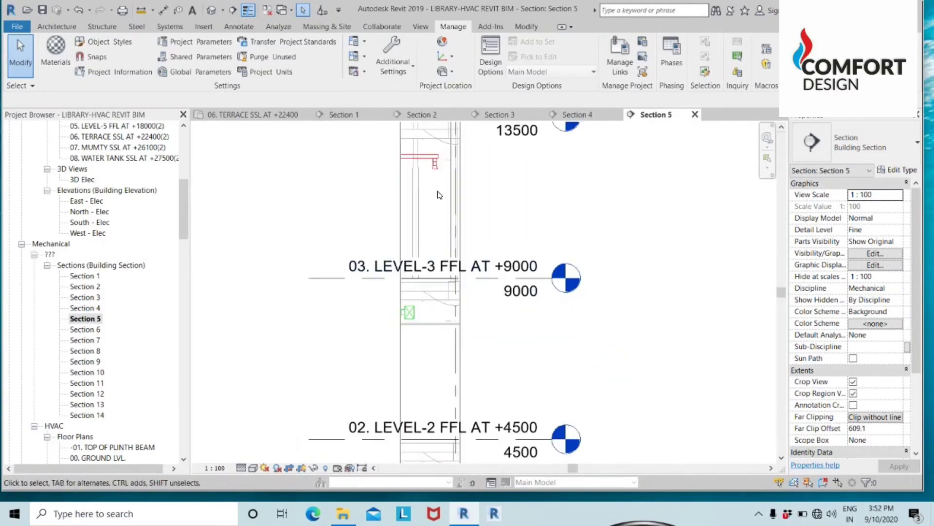
pyautogui.moveTo(435, 335); pyautogui.dragTo(422, 268, button='middle')
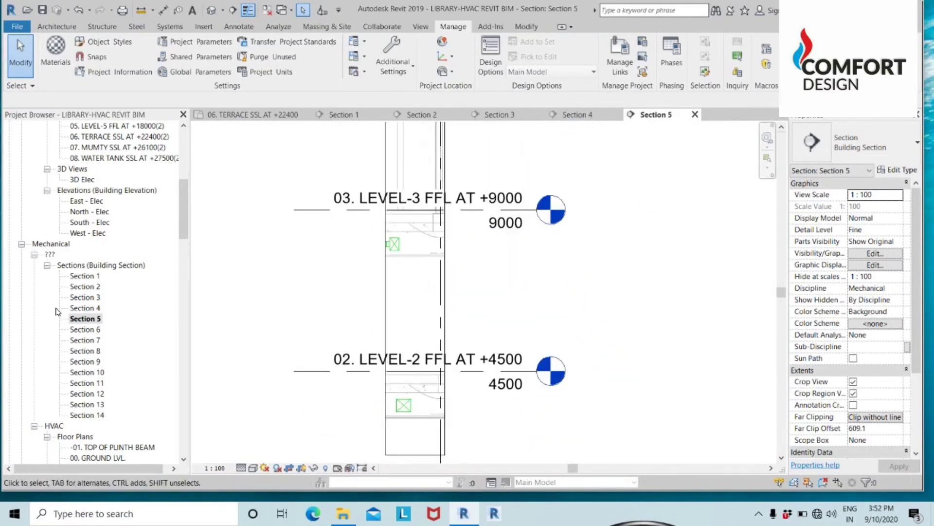
# Open Section 11 and follow the stacked air handling units and their pipe risers down to Level 1
pyautogui.doubleClick(89, 384)
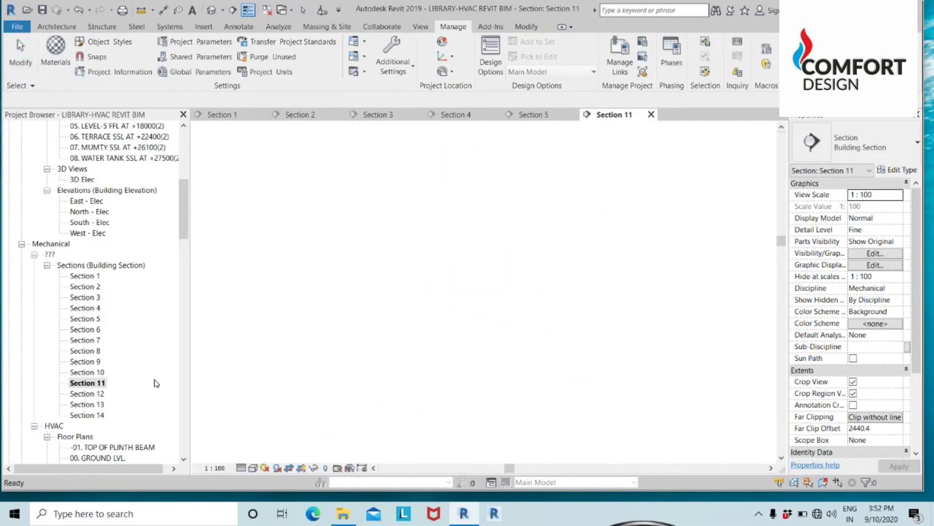
pyautogui.scroll(5, 508, 286)
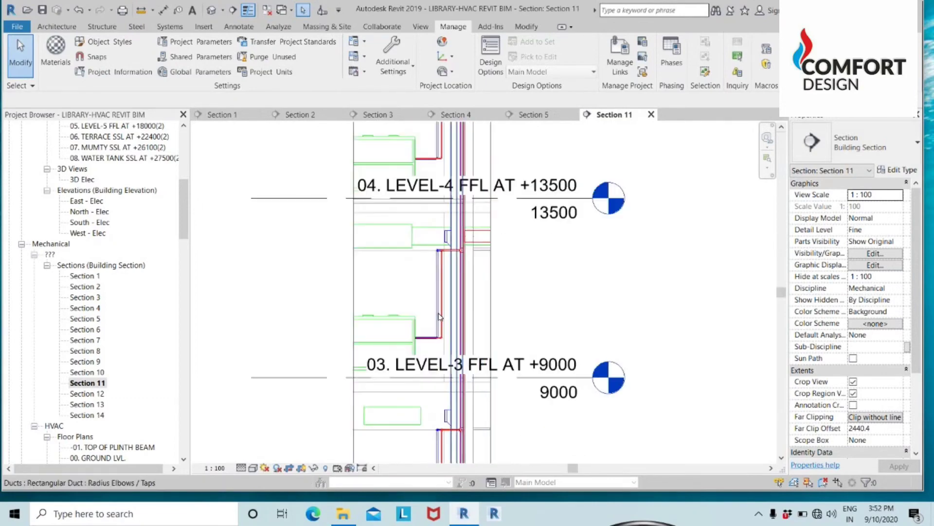
pyautogui.moveTo(427, 292); pyautogui.dragTo(421, 209, button='middle')
pyautogui.scroll(-2, 421, 209)
pyautogui.moveTo(416, 345); pyautogui.dragTo(415, 336, button='middle')
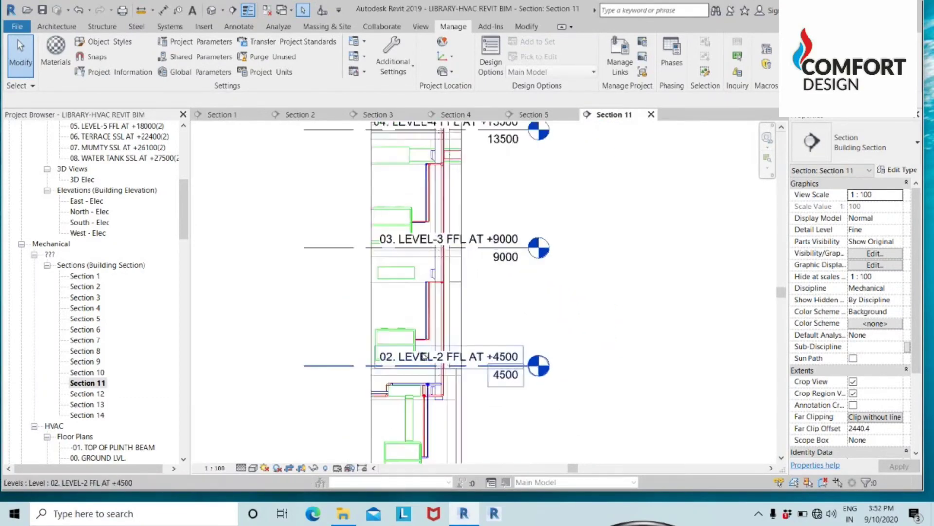
pyautogui.scroll(4, 414, 336)
pyautogui.scroll(-4, 479, 210)
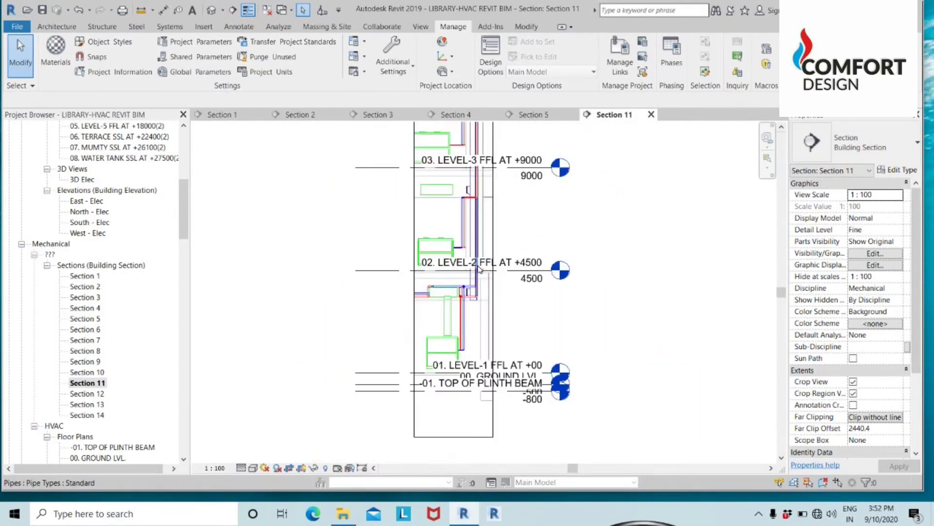
# Widen Section 11's crop region on the air handling unit side and trace the pipe connections from the risers to the units
pyautogui.click(416, 315)
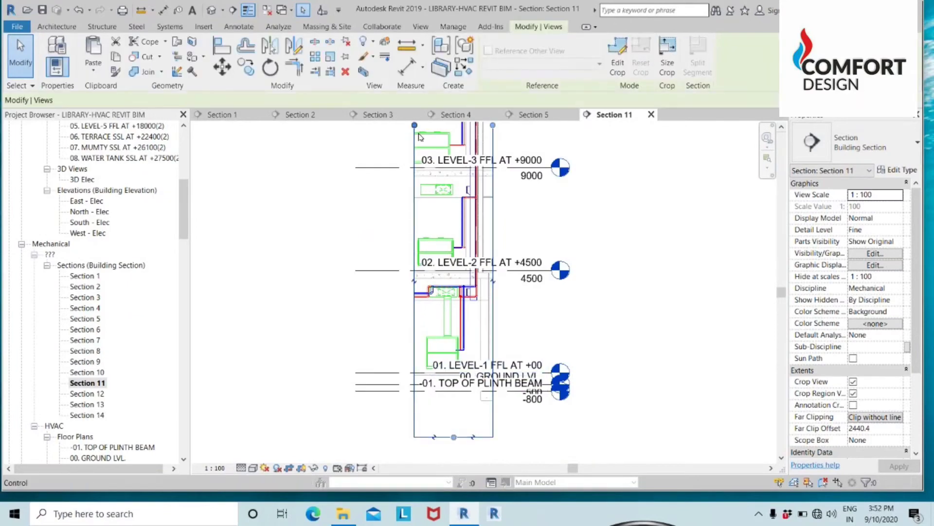
pyautogui.scroll(-2, 421, 252)
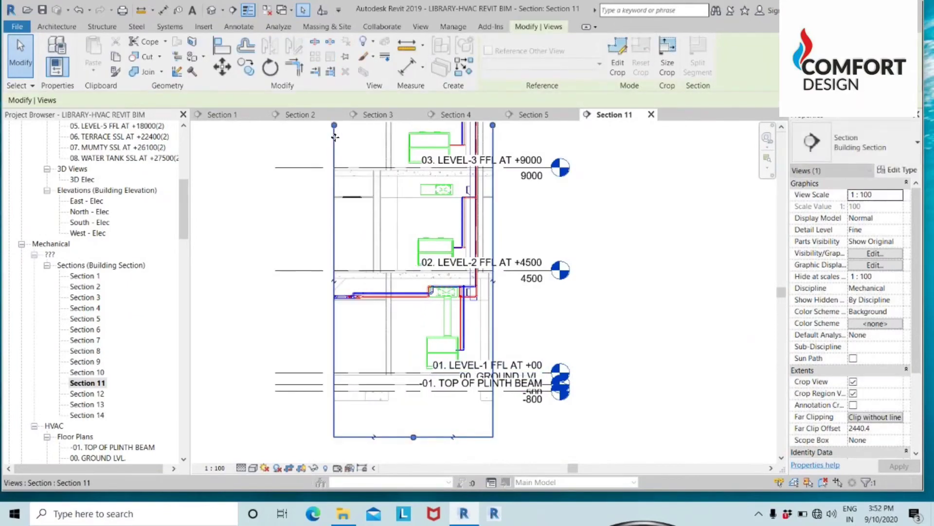
pyautogui.scroll(5, 437, 236)
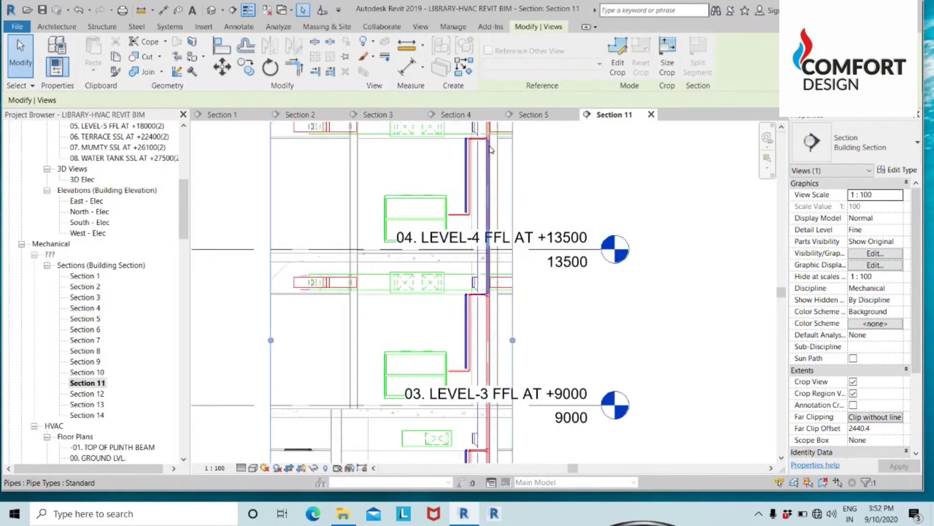
pyautogui.scroll(2, 485, 139)
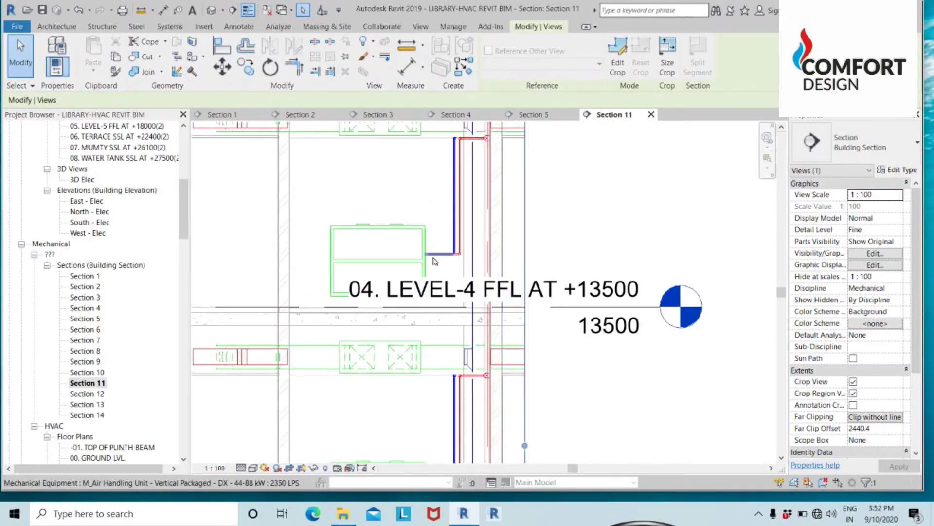
pyautogui.scroll(-4, 436, 259)
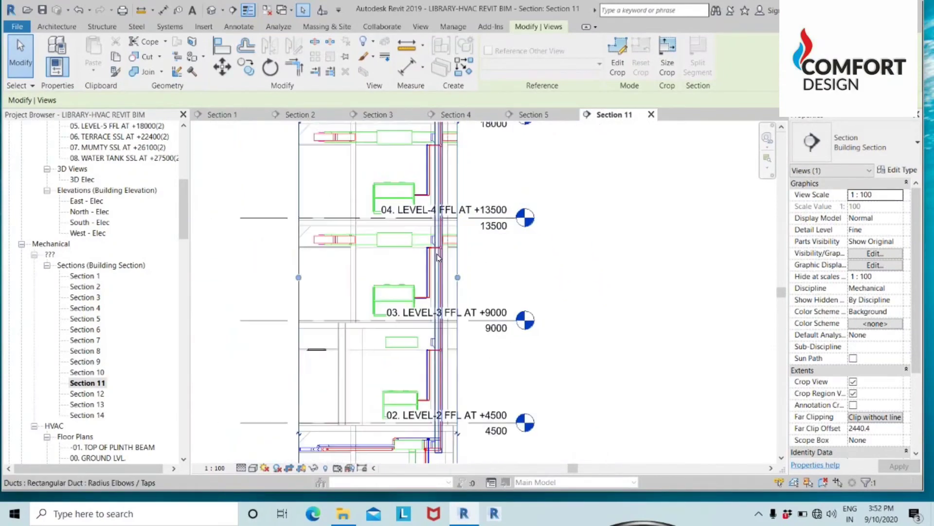
pyautogui.scroll(-4, 437, 257)
pyautogui.scroll(-1, 119, 383)
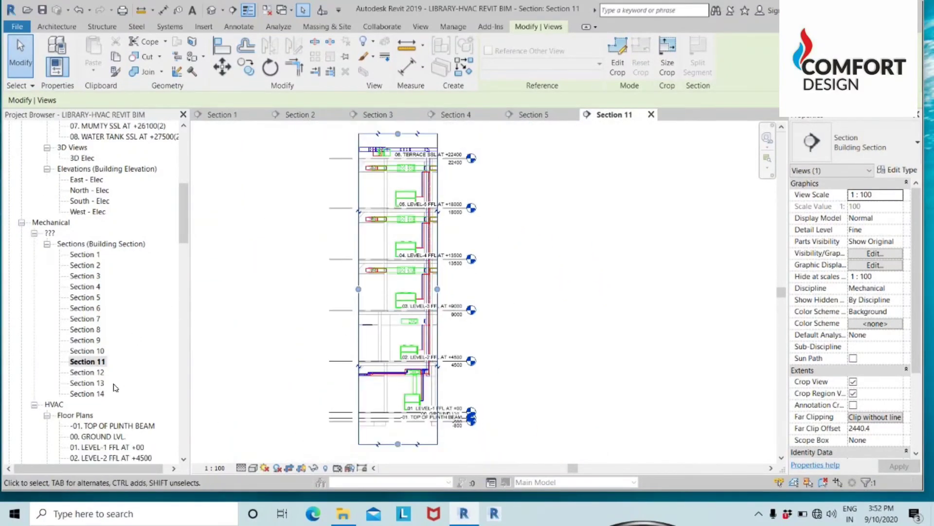
# Open Section 13 to view the duct risers across the floors, and return to the {3D} view
pyautogui.doubleClick(97, 383)
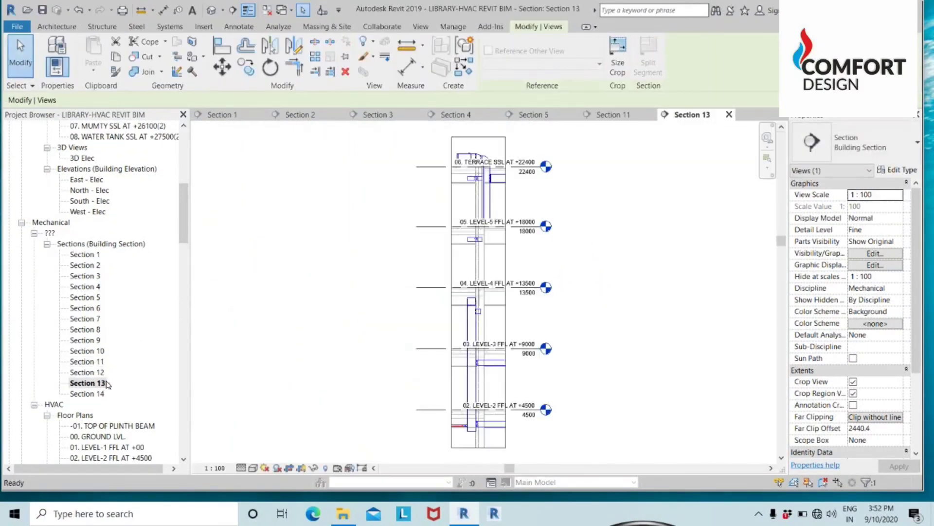
pyautogui.scroll(12, 104, 198)
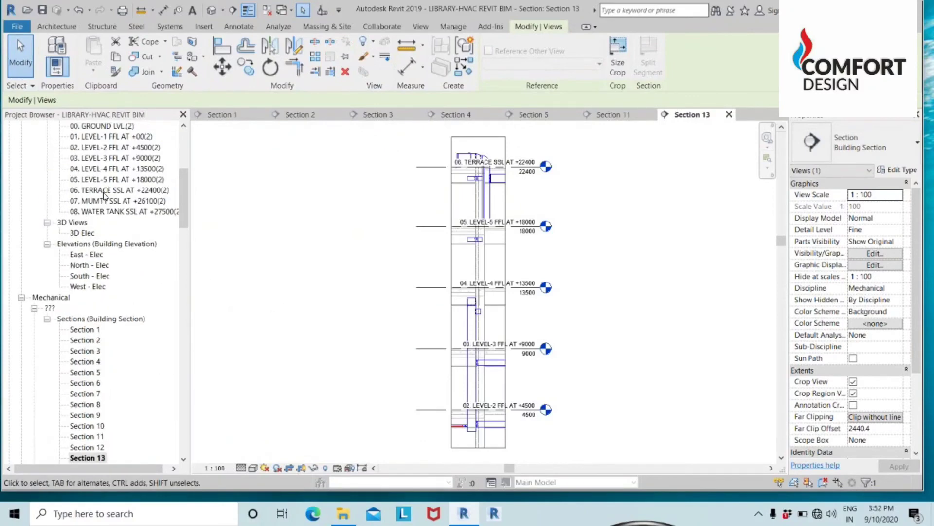
pyautogui.doubleClick(78, 169)
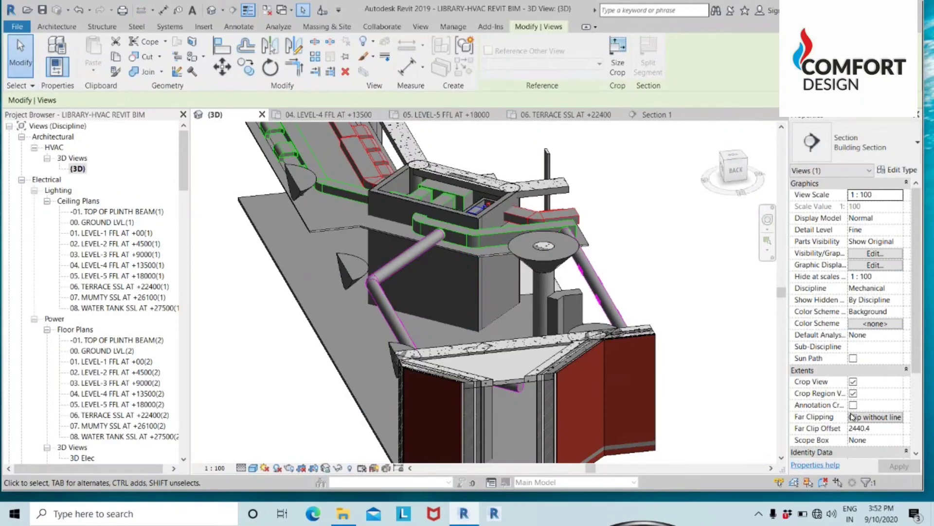
# Clear the section selection and turn off the 3D view's Section Box to show the whole library building
pyautogui.scroll(-3, 852, 417)
pyautogui.scroll(3, 799, 315)
pyautogui.moveTo(920, 306); pyautogui.dragTo(924, 395)
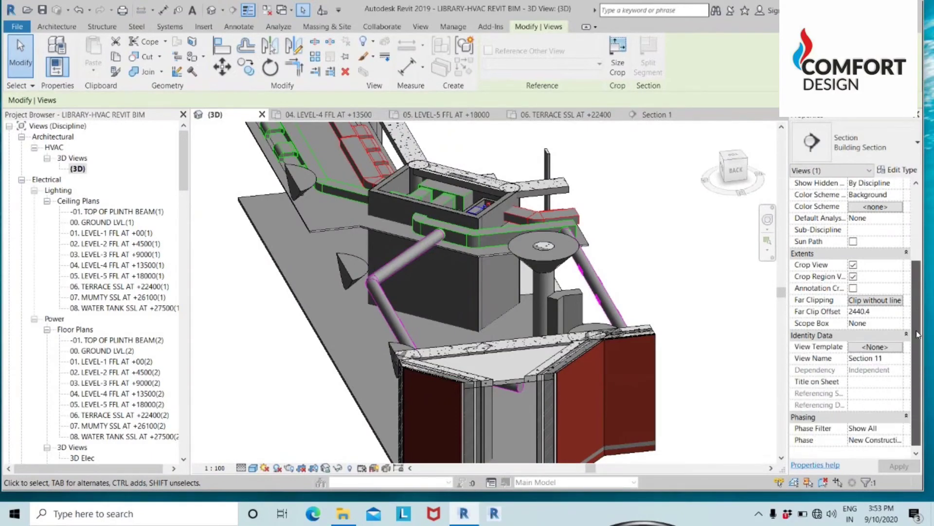
pyautogui.click(723, 318)
pyautogui.press('Escape')
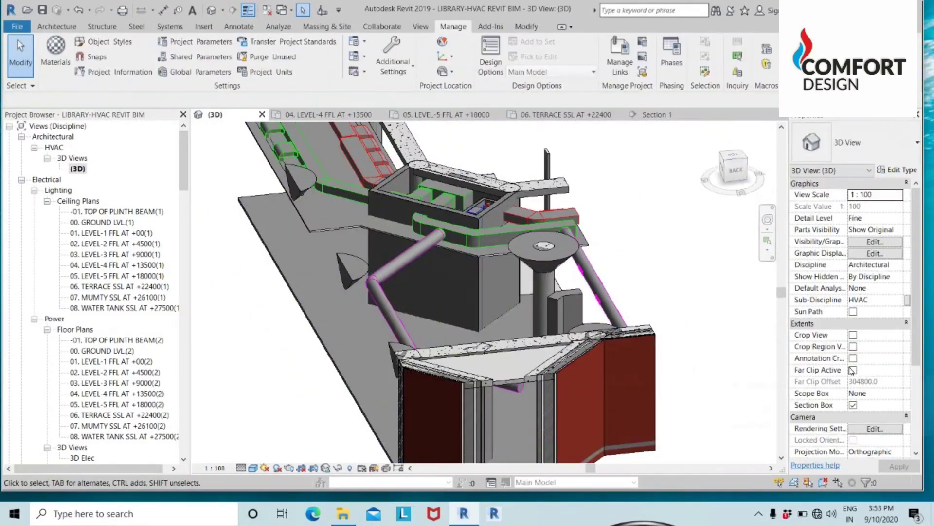
pyautogui.click(853, 405)
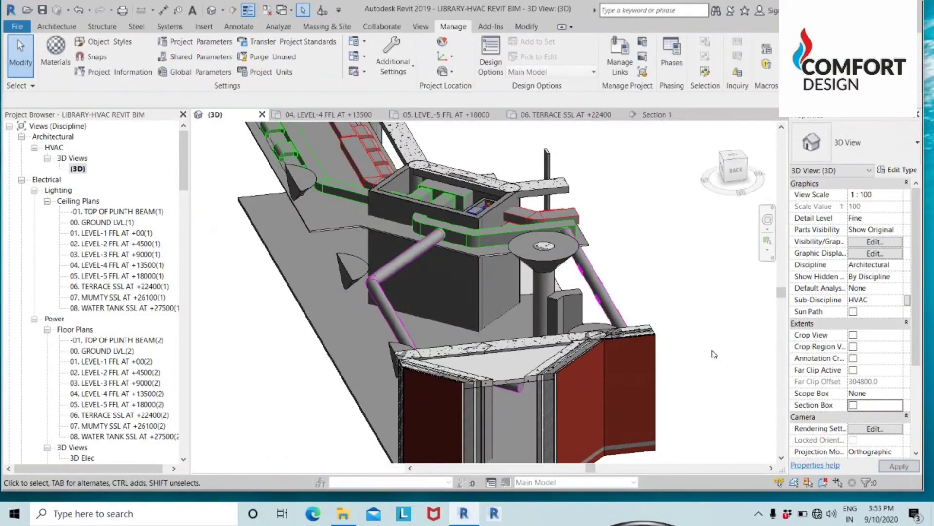
pyautogui.scroll(-6, 711, 350)
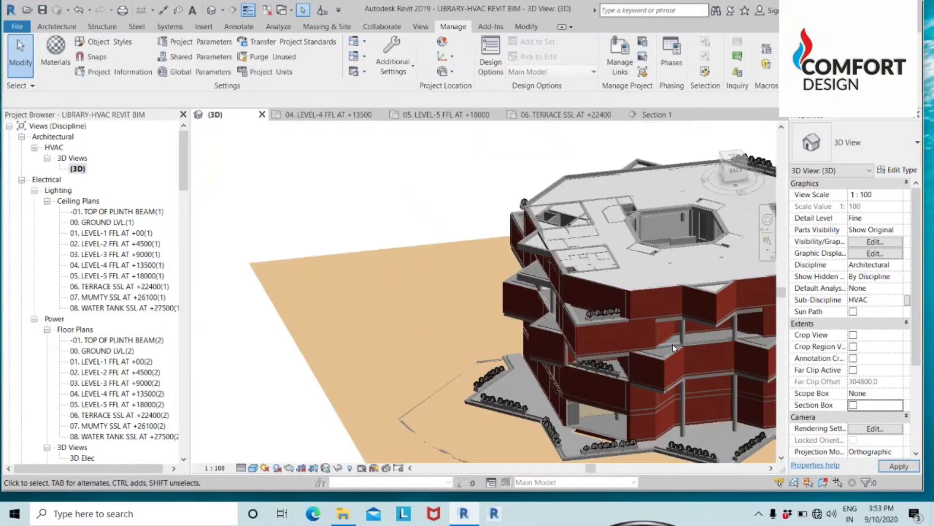
pyautogui.scroll(-4, 356, 271)
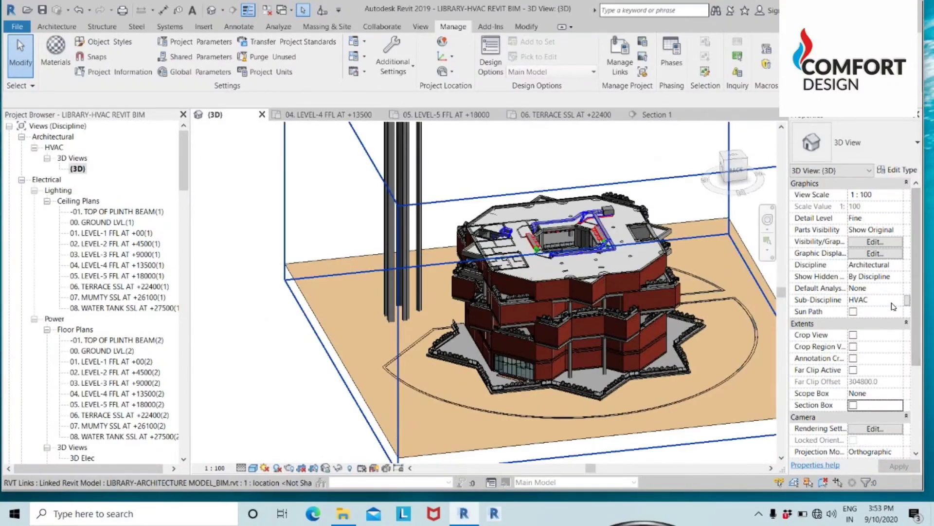
# Set the 3D view's discipline to Mechanical and examine the duct networks, risers and air handling units through all floors
pyautogui.click(900, 266)
pyautogui.click(873, 295)
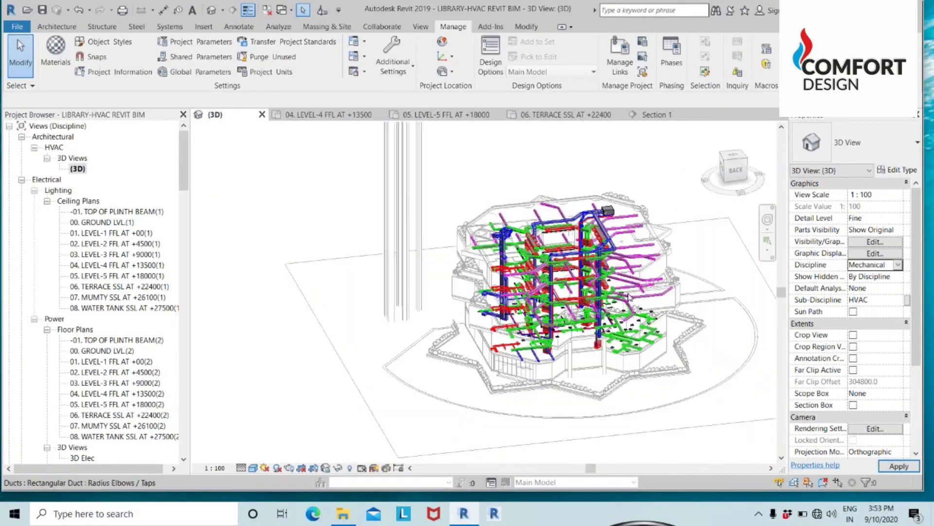
pyautogui.scroll(5, 628, 210)
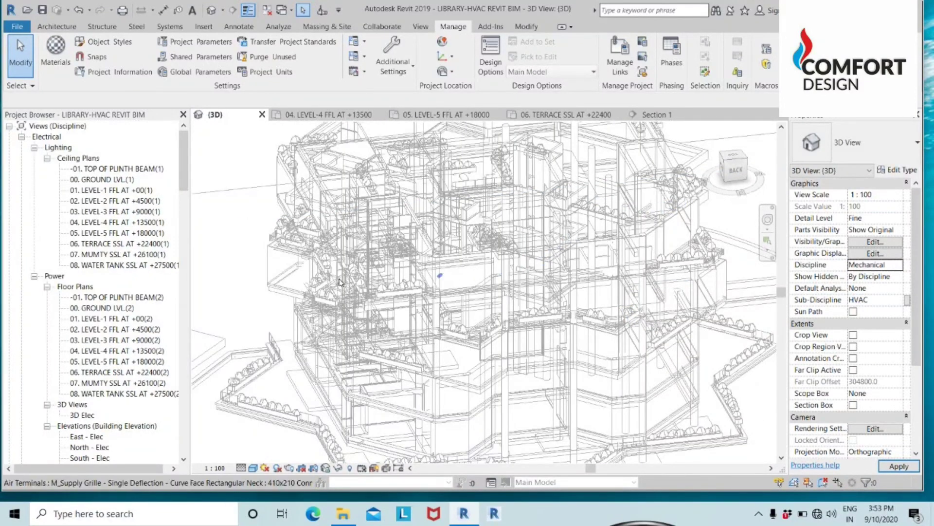
pyautogui.keyDown('shift'); pyautogui.moveTo(239, 250); pyautogui.dragTo(336, 258, button='middle'); pyautogui.keyUp('shift')
pyautogui.scroll(3, 353, 248)
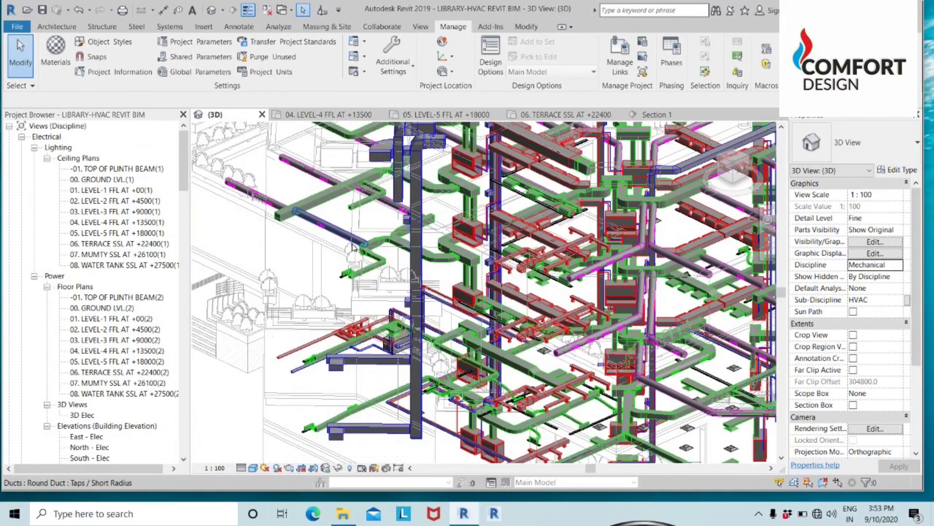
pyautogui.scroll(-5, 353, 248)
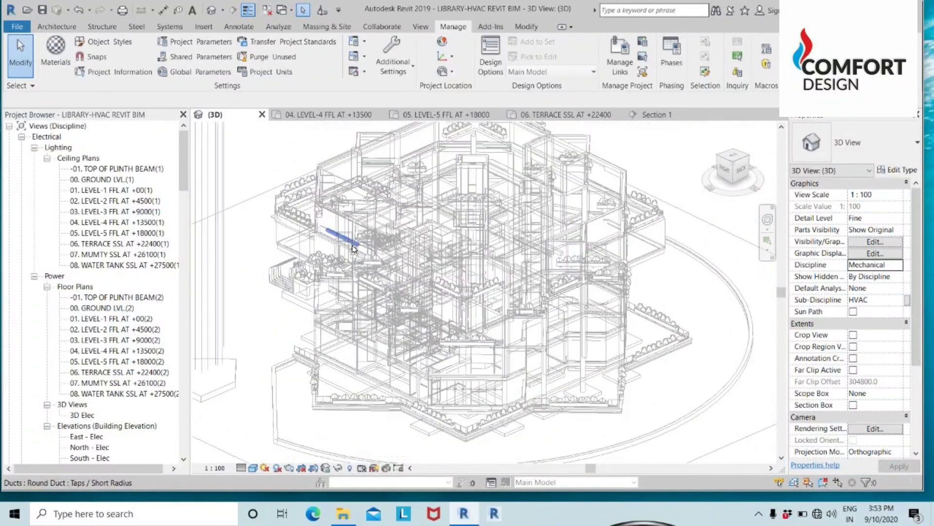
pyautogui.scroll(5, 484, 332)
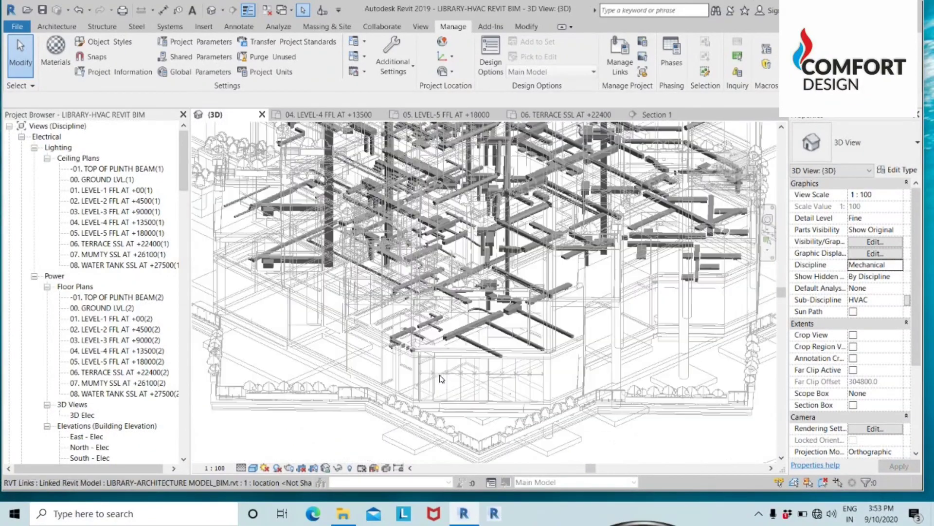
pyautogui.scroll(2, 484, 332)
pyautogui.moveTo(500, 342); pyautogui.dragTo(477, 449, button='middle')
pyautogui.scroll(-2, 478, 448)
pyautogui.scroll(-6, 483, 413)
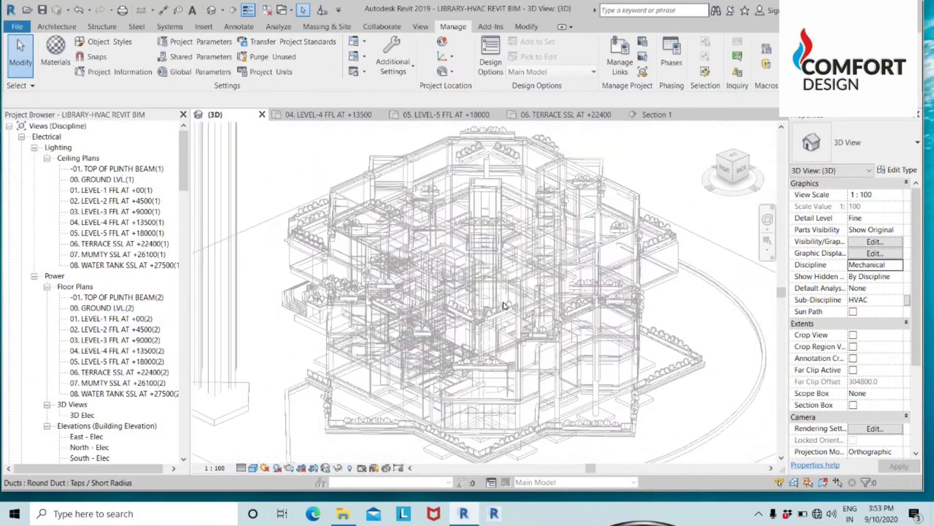
# Set the 3D view's discipline to Architectural and review the terrace ducts around the central opening and the whole building
pyautogui.click(901, 265)
pyautogui.click(876, 277)
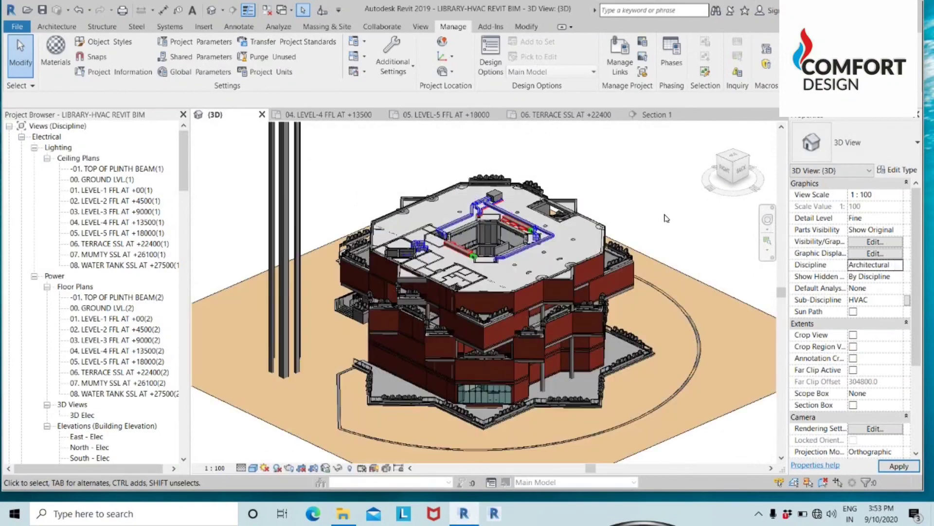
pyautogui.scroll(5, 511, 257)
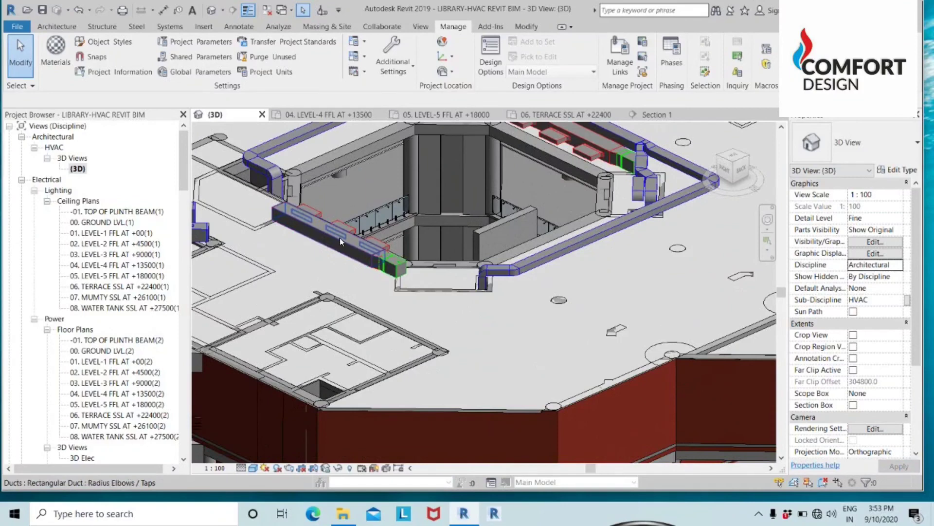
pyautogui.moveTo(340, 238); pyautogui.dragTo(362, 301, button='middle')
pyautogui.moveTo(335, 203); pyautogui.dragTo(329, 270, button='middle')
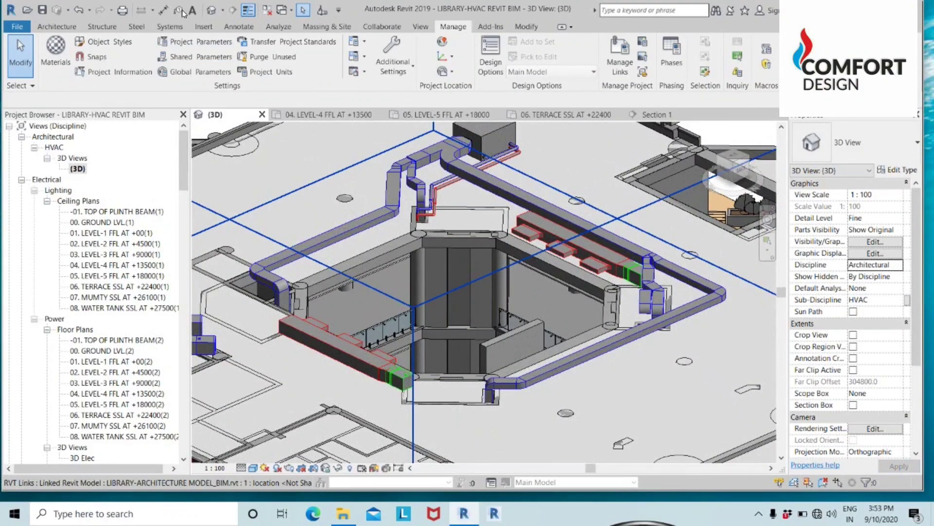
pyautogui.scroll(-6, 402, 229)
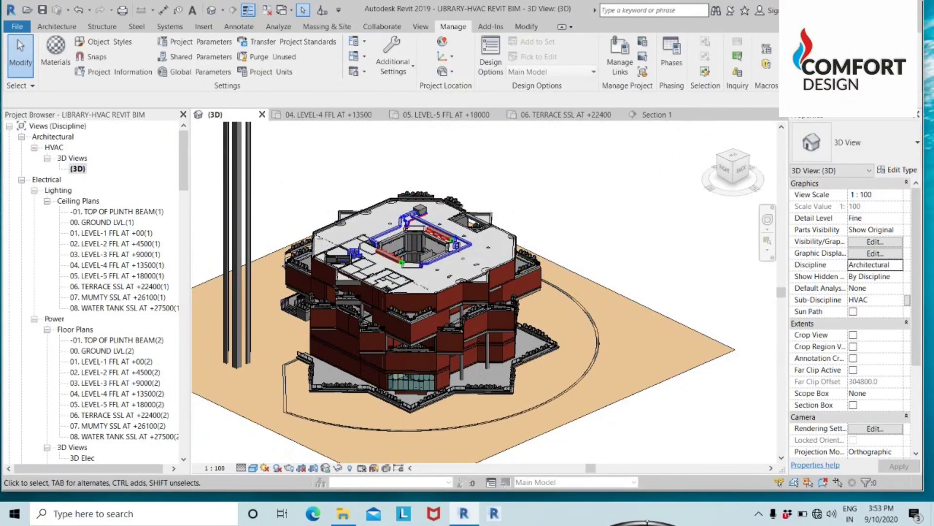
pyautogui.moveTo(645, 523)
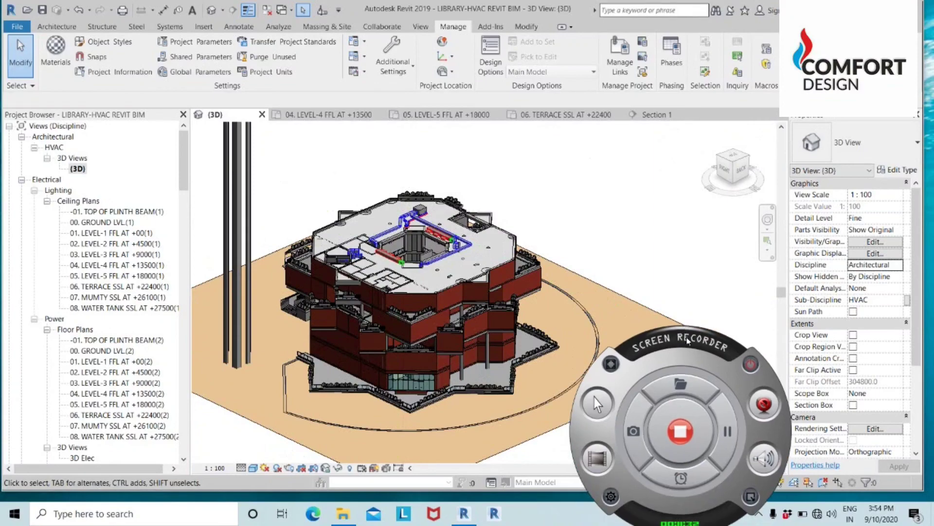